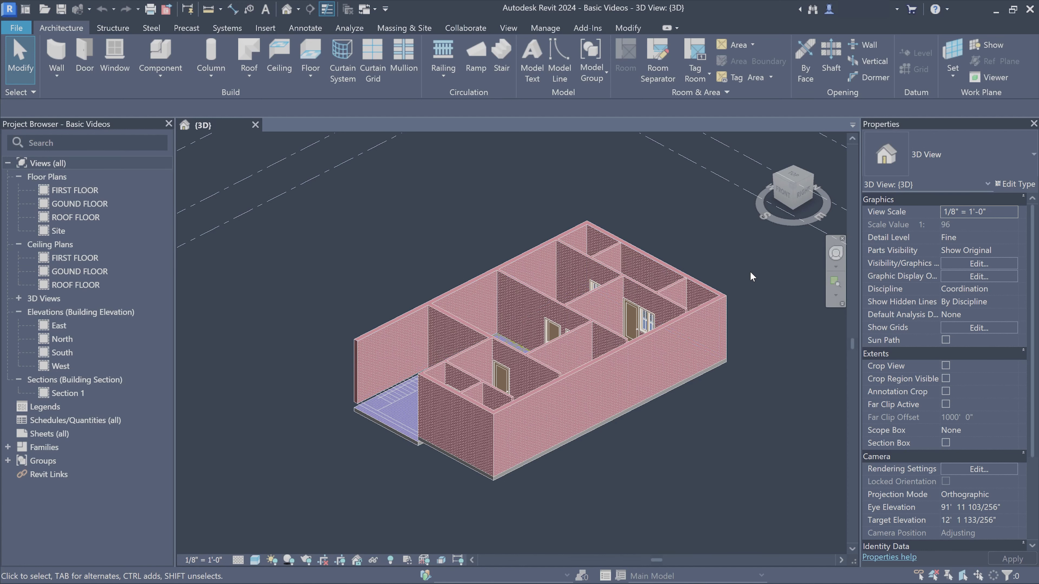
- Orbit and zoom around the 3D house, briefly selecting the entrance floor slab
{"action": "mouse_move", "coordinate": [748, 277]}
{"action": "middle_mouse_down", "text": "shift"}
{"action": "mouse_move", "coordinate": [388, 385]}
{"action": "mouse_move", "coordinate": [399, 358]}
{"action": "middle_mouse_up", "text": "shift"}
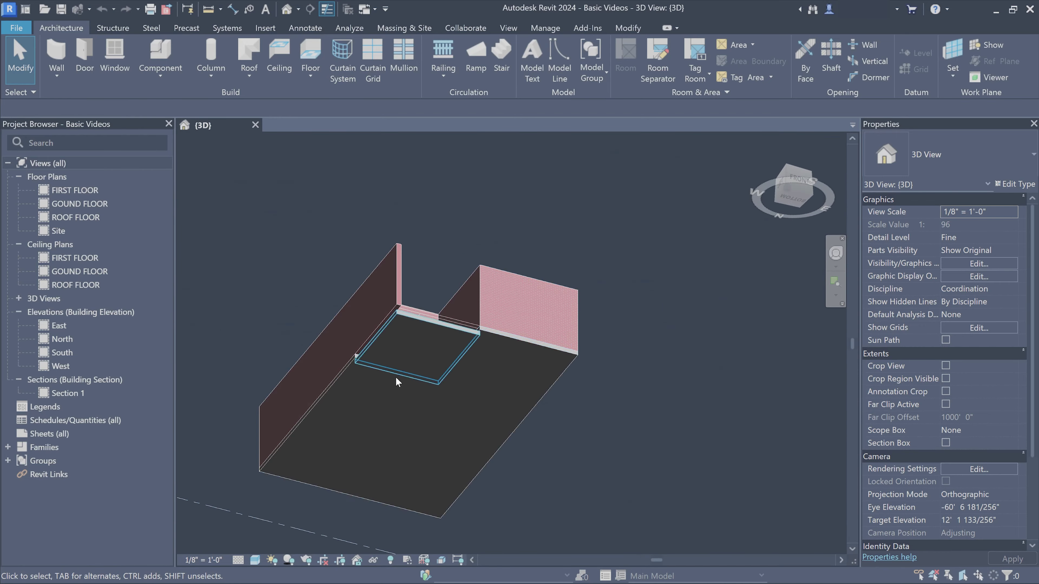
{"action": "left_click", "coordinate": [399, 358]}
{"action": "mouse_move", "coordinate": [399, 358]}
{"action": "middle_mouse_down", "text": "shift"}
{"action": "mouse_move", "coordinate": [540, 381]}
{"action": "mouse_move", "coordinate": [493, 341]}
{"action": "mouse_move", "coordinate": [547, 297]}
{"action": "mouse_move", "coordinate": [511, 362]}
{"action": "mouse_move", "coordinate": [529, 333]}
{"action": "mouse_move", "coordinate": [398, 366]}
{"action": "middle_mouse_up", "text": "shift"}
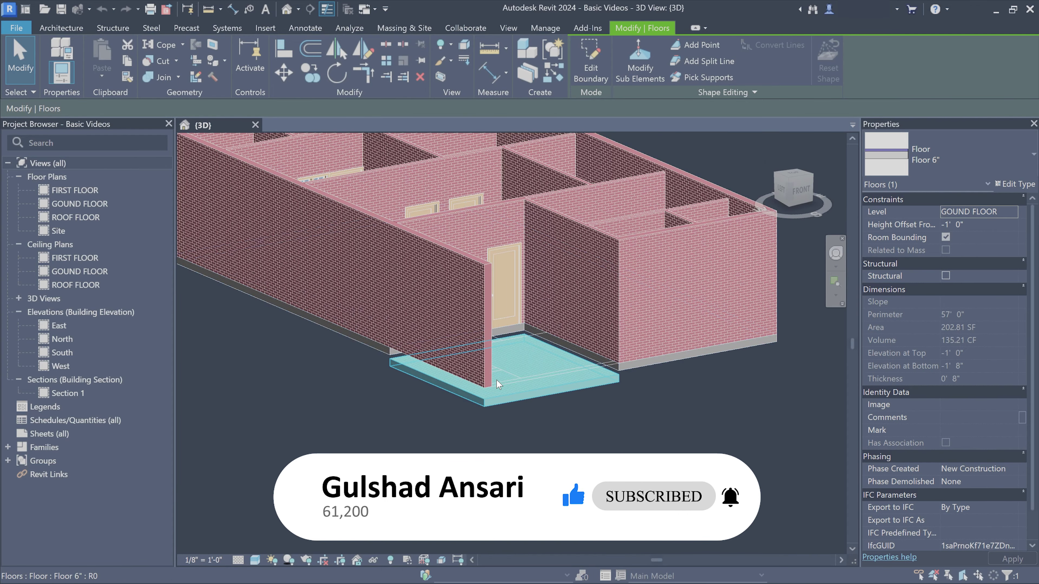
{"action": "scroll", "coordinate": [498, 384], "scroll_direction": "down", "scroll_amount": 5}
{"action": "middle_click_drag", "start_coordinate": [498, 384], "coordinate": [686, 462], "text": "shift"}
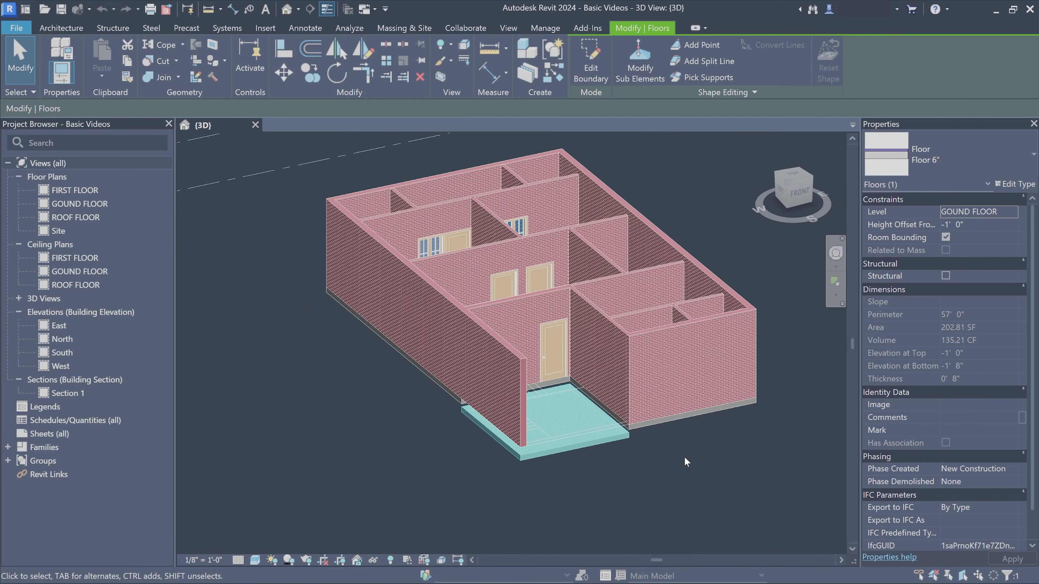
{"action": "left_click", "coordinate": [686, 462]}
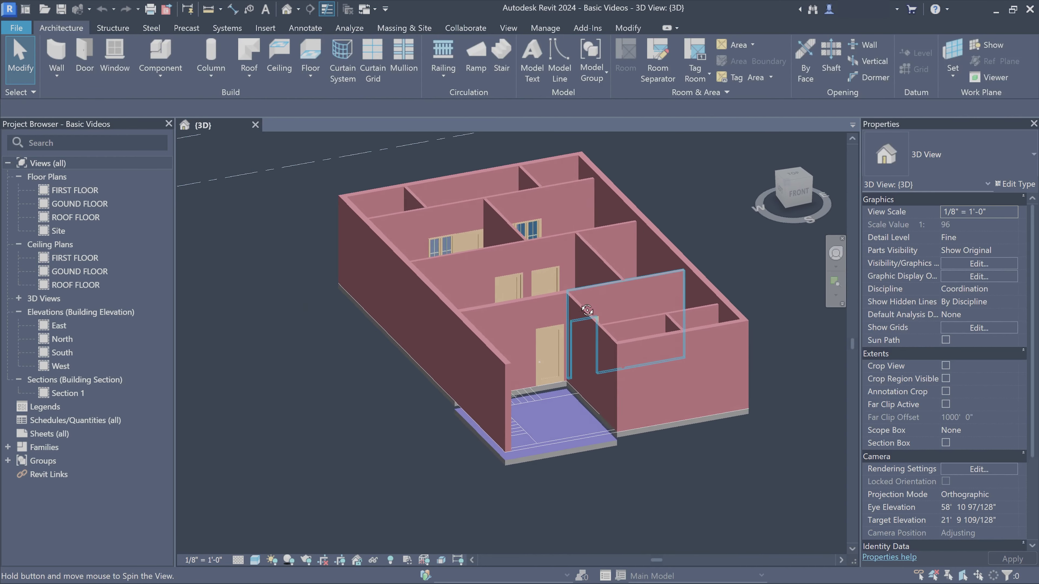
{"action": "scroll", "coordinate": [527, 394], "scroll_direction": "up", "scroll_amount": 2}
{"action": "scroll", "coordinate": [527, 393], "scroll_direction": "up", "scroll_amount": 2}
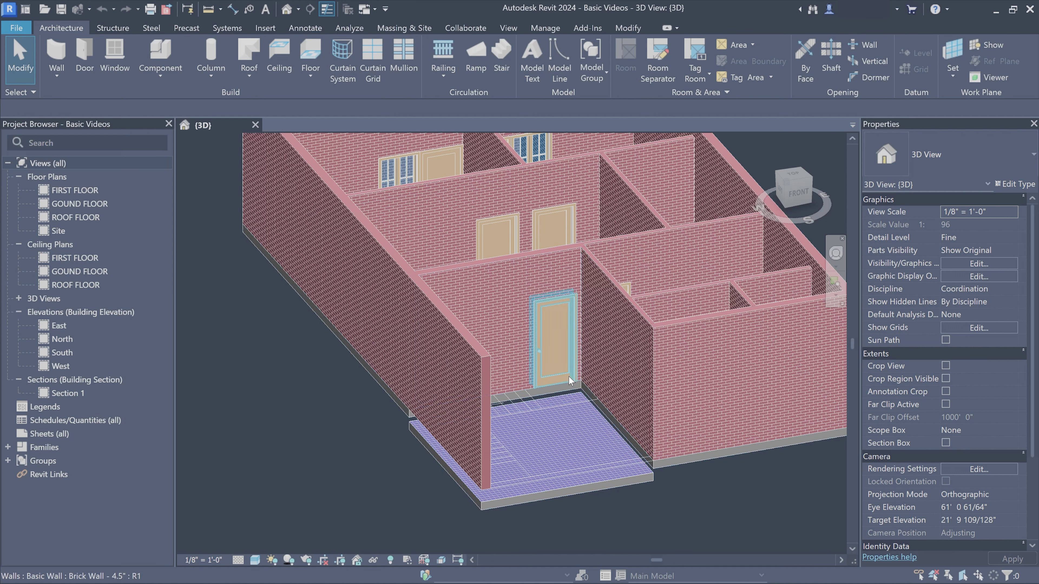
{"action": "middle_click_drag", "start_coordinate": [527, 394], "coordinate": [509, 365]}
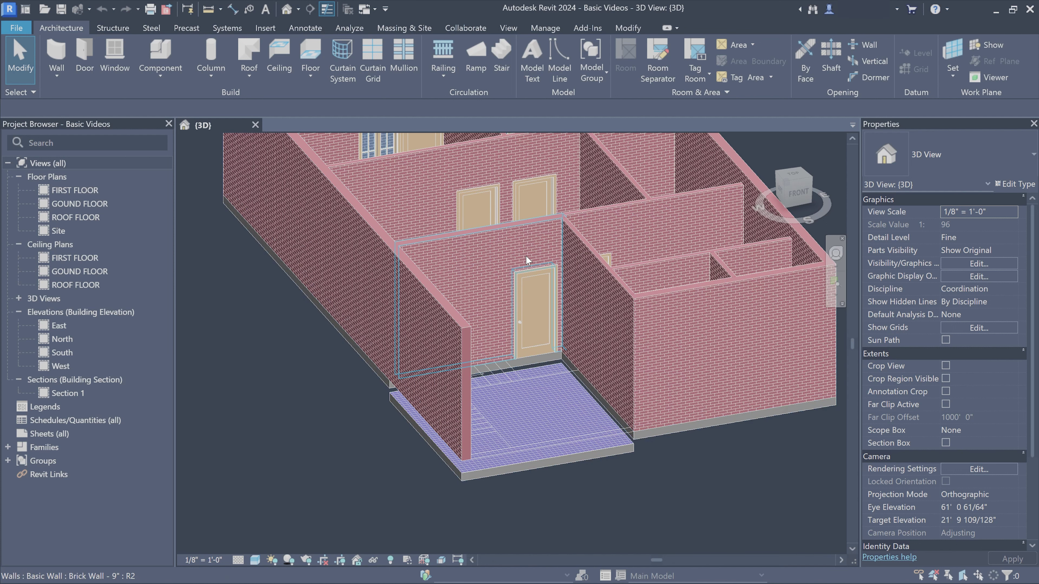
{"action": "scroll", "coordinate": [548, 377], "scroll_direction": "down", "scroll_amount": 1}
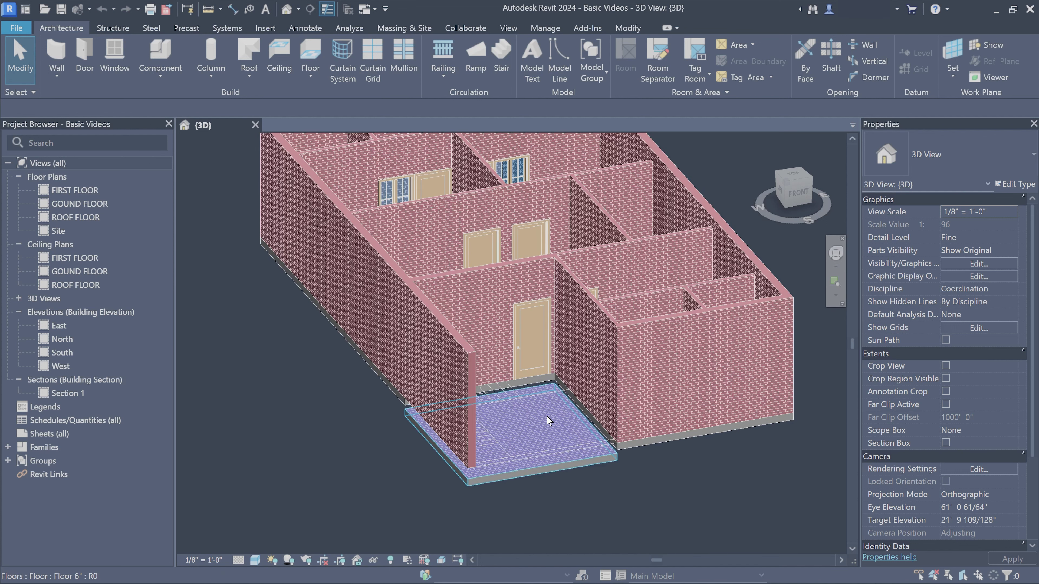
{"action": "scroll", "coordinate": [527, 268], "scroll_direction": "down", "scroll_amount": 2}
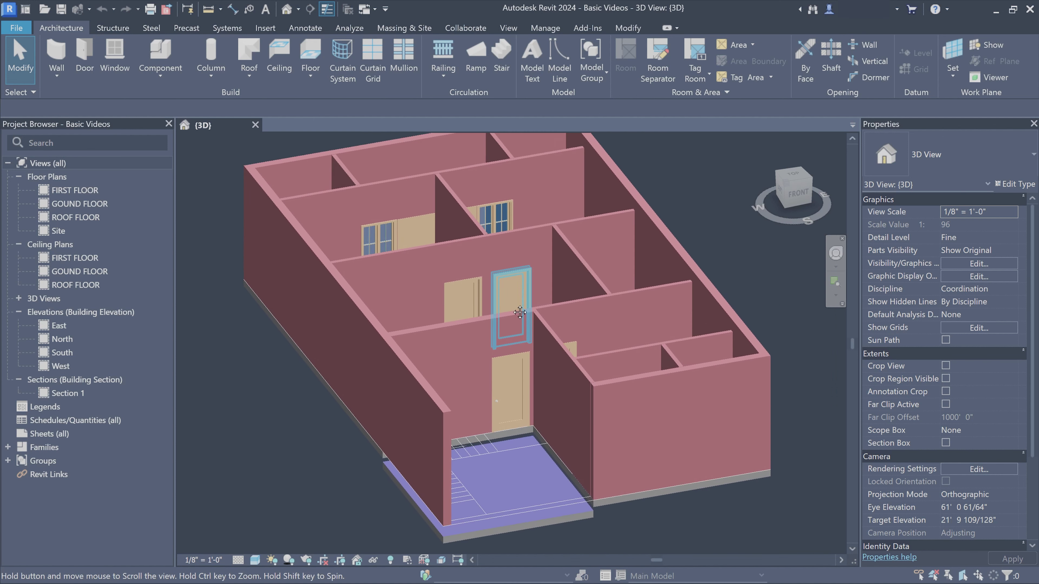
{"action": "mouse_move", "coordinate": [574, 313]}
{"action": "middle_mouse_down"}
{"action": "mouse_move", "coordinate": [562, 333]}
{"action": "mouse_move", "coordinate": [491, 175]}
{"action": "mouse_move", "coordinate": [655, 260]}
{"action": "mouse_move", "coordinate": [592, 243]}
{"action": "middle_mouse_up"}
{"action": "scroll", "coordinate": [491, 176], "scroll_direction": "down", "scroll_amount": 2}
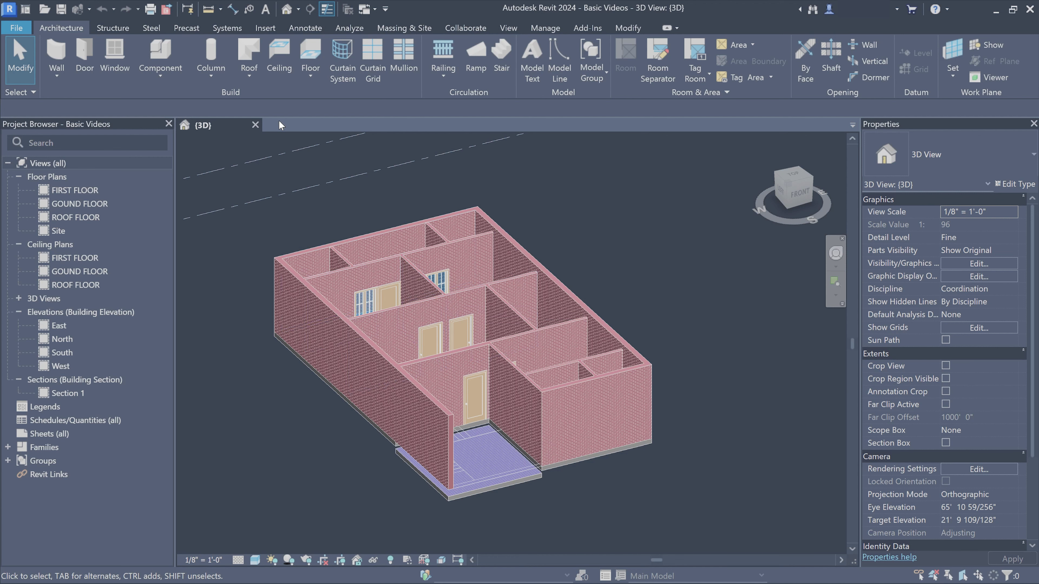
- Review the roof options and freehand-sketch the planned upper storey over the 3D model
{"action": "left_click", "coordinate": [247, 81]}
{"action": "mouse_move", "coordinate": [591, 256]}
{"action": "middle_mouse_down", "text": "shift"}
{"action": "mouse_move", "coordinate": [635, 263]}
{"action": "mouse_move", "coordinate": [606, 296]}
{"action": "middle_mouse_up", "text": "shift"}
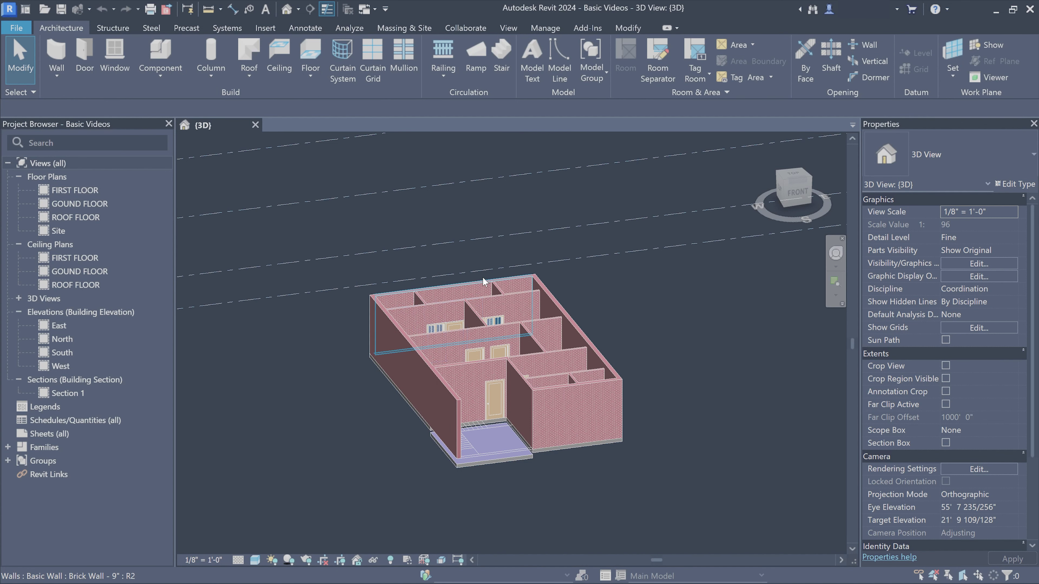
{"action": "middle_click_drag", "start_coordinate": [435, 304], "coordinate": [464, 326], "text": "shift"}
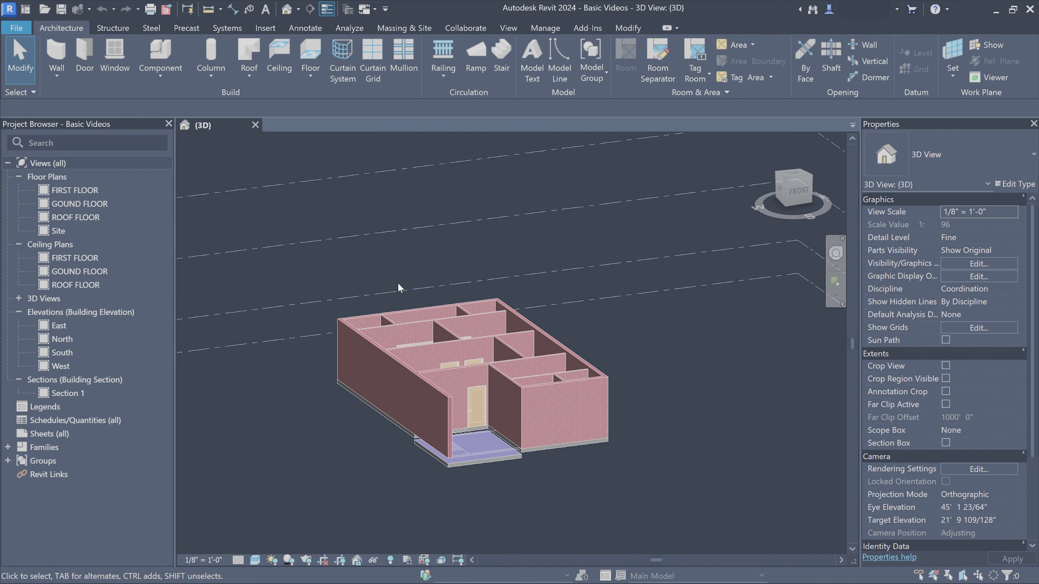
{"action": "left_click_drag", "start_coordinate": [340, 318], "coordinate": [520, 298]}
{"action": "mouse_move", "coordinate": [576, 373]}
{"action": "left_mouse_down"}
{"action": "mouse_move", "coordinate": [417, 388]}
{"action": "mouse_move", "coordinate": [325, 308]}
{"action": "mouse_move", "coordinate": [502, 201]}
{"action": "left_mouse_up"}
{"action": "left_click_drag", "start_coordinate": [592, 367], "coordinate": [595, 229]}
{"action": "mouse_move", "coordinate": [421, 423]}
{"action": "left_mouse_down"}
{"action": "mouse_move", "coordinate": [382, 253]}
{"action": "mouse_move", "coordinate": [592, 190]}
{"action": "left_mouse_up"}
{"action": "left_click_drag", "start_coordinate": [585, 211], "coordinate": [633, 220]}
{"action": "left_click_drag", "start_coordinate": [365, 246], "coordinate": [453, 272]}
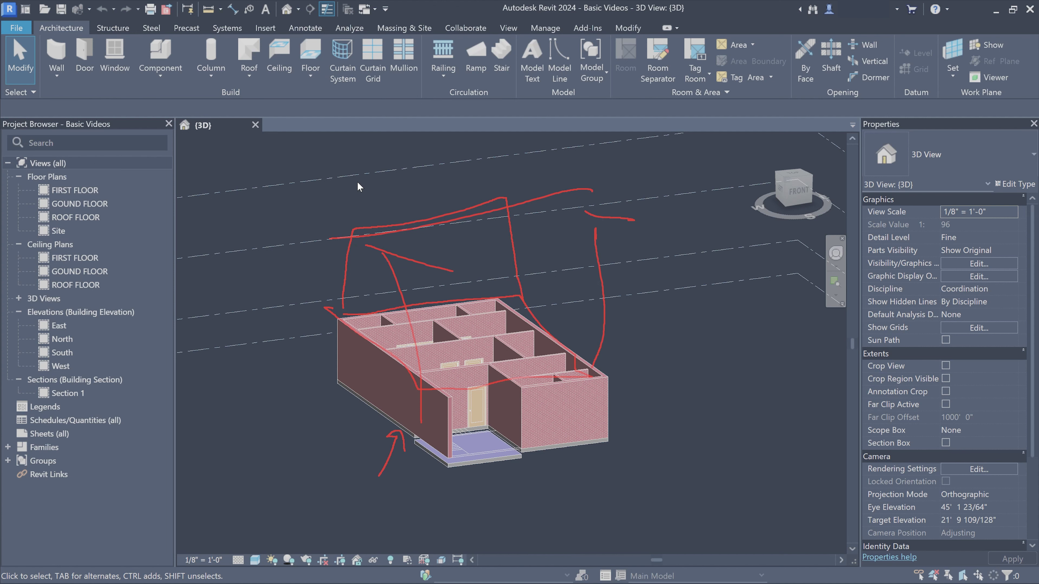
{"action": "key", "text": "Escape"}
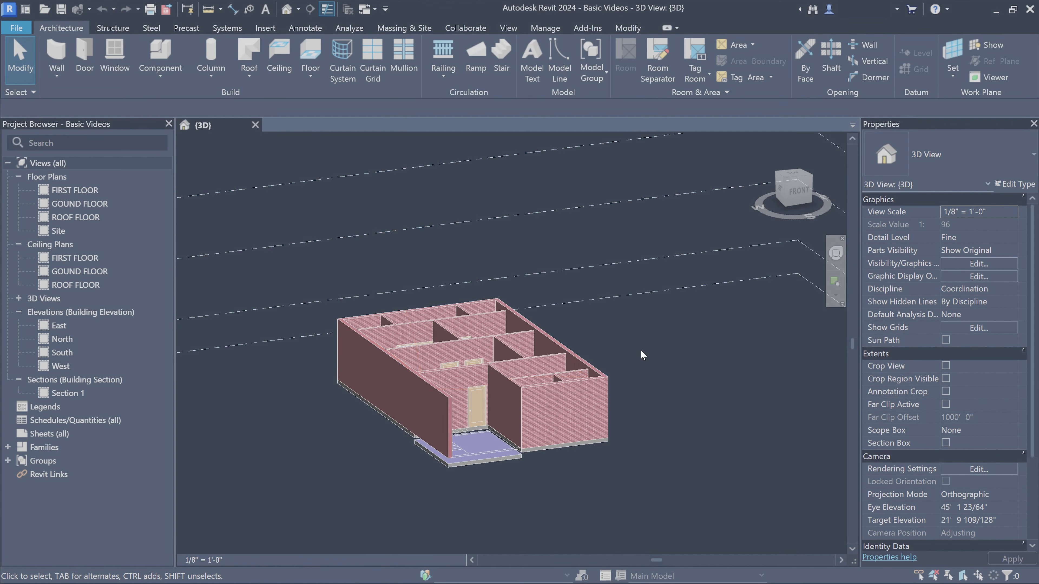
{"action": "middle_click_drag", "start_coordinate": [428, 213], "coordinate": [571, 327], "text": "shift"}
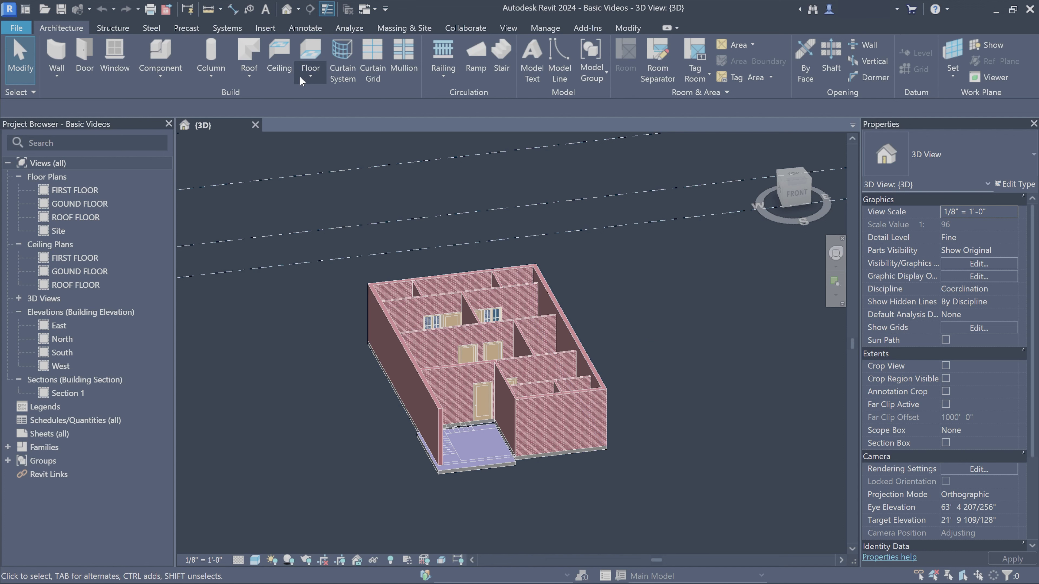
- Check the floor and roof creation options while orbiting to look down on the house
{"action": "left_click", "coordinate": [310, 76]}
{"action": "left_click", "coordinate": [279, 346]}
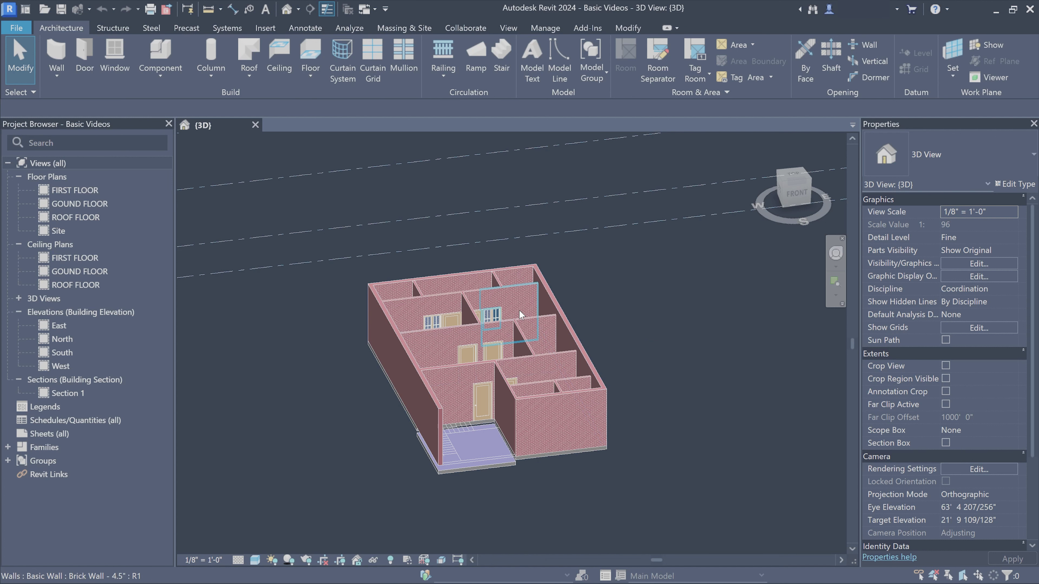
{"action": "middle_click_drag", "start_coordinate": [280, 345], "coordinate": [240, 135], "text": "shift"}
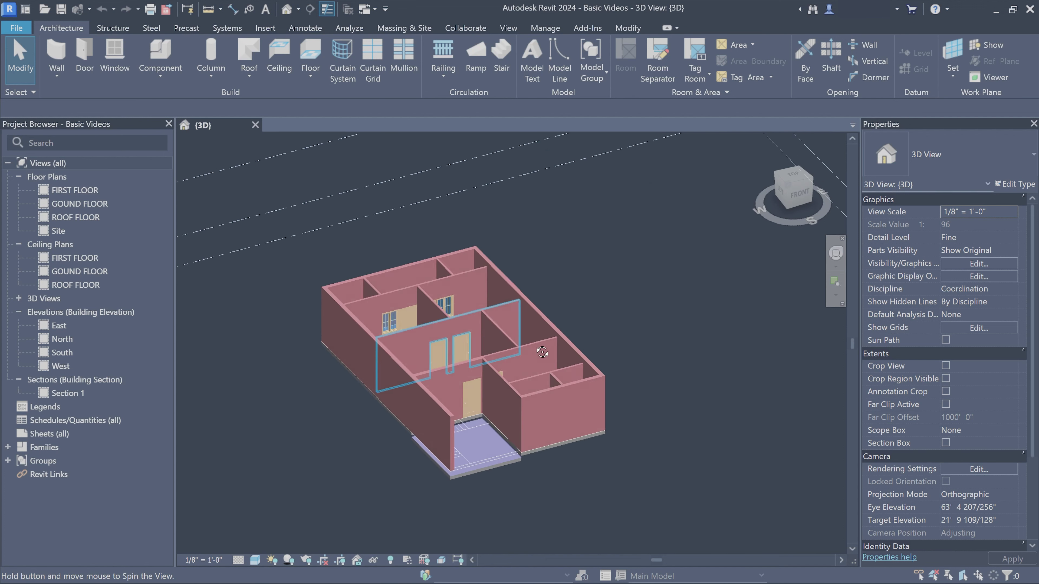
{"action": "left_click", "coordinate": [249, 76]}
{"action": "left_click", "coordinate": [554, 251]}
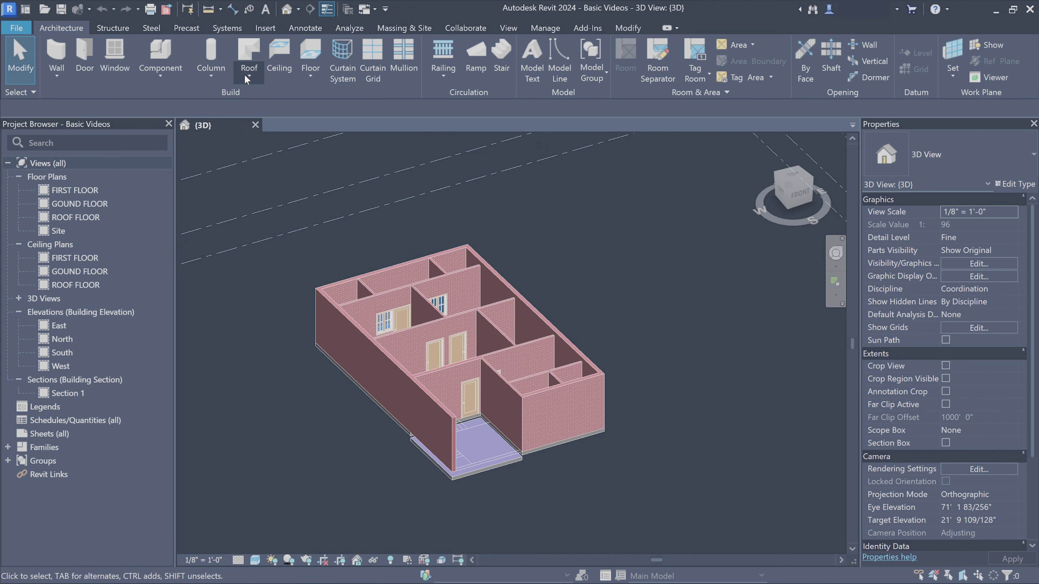
- Open the FIRST FLOOR plan framed on its rooms, open ROOF FLOOR, then return to FIRST FLOOR
{"action": "double_click", "coordinate": [72, 191]}
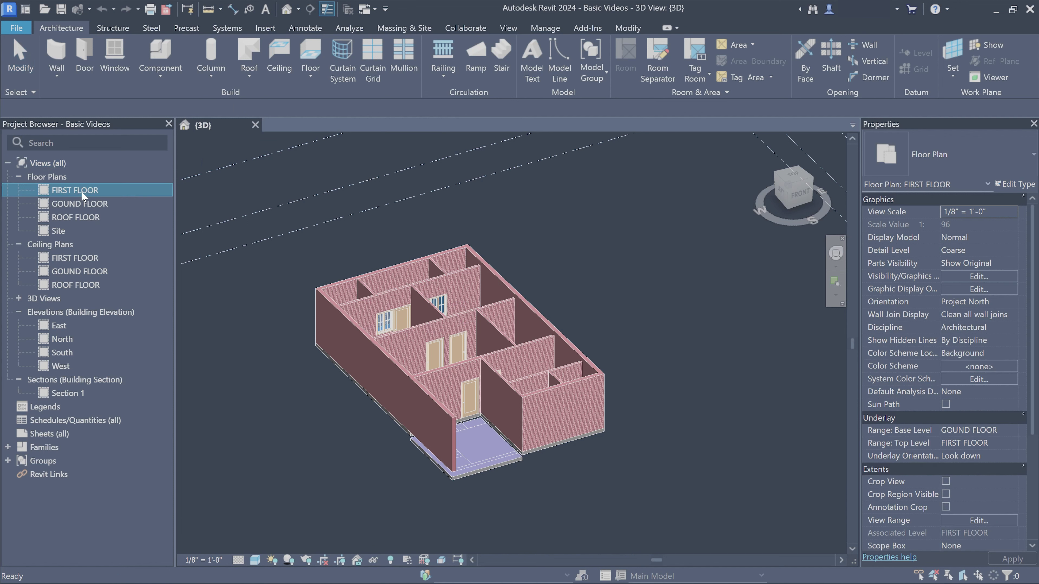
{"action": "scroll", "coordinate": [497, 279], "scroll_direction": "up", "scroll_amount": 3}
{"action": "scroll", "coordinate": [497, 278], "scroll_direction": "up", "scroll_amount": 1}
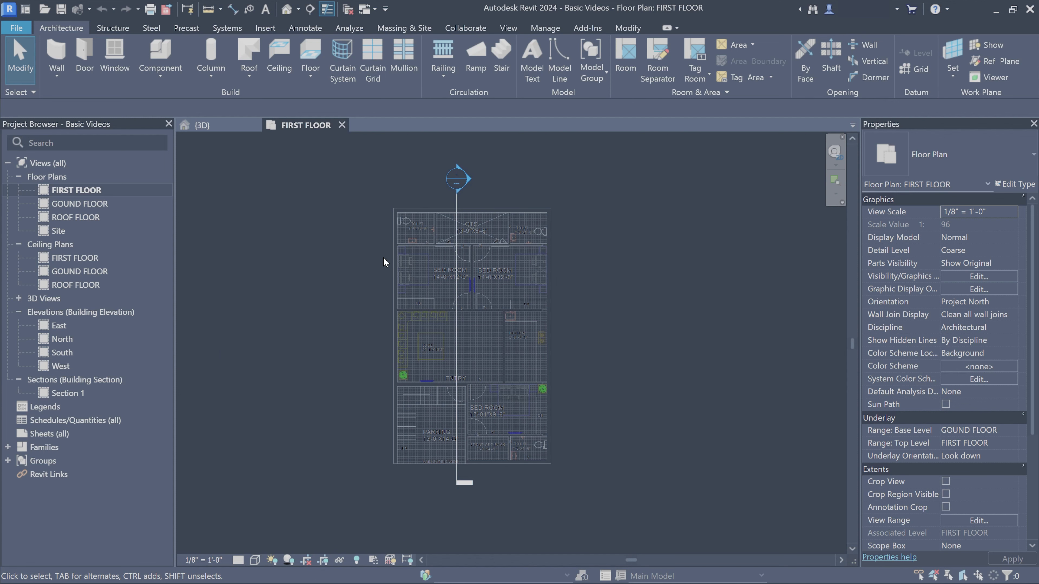
{"action": "scroll", "coordinate": [465, 258], "scroll_direction": "up", "scroll_amount": 1}
{"action": "scroll", "coordinate": [464, 258], "scroll_direction": "up", "scroll_amount": 1}
{"action": "middle_click_drag", "start_coordinate": [512, 241], "coordinate": [505, 223]}
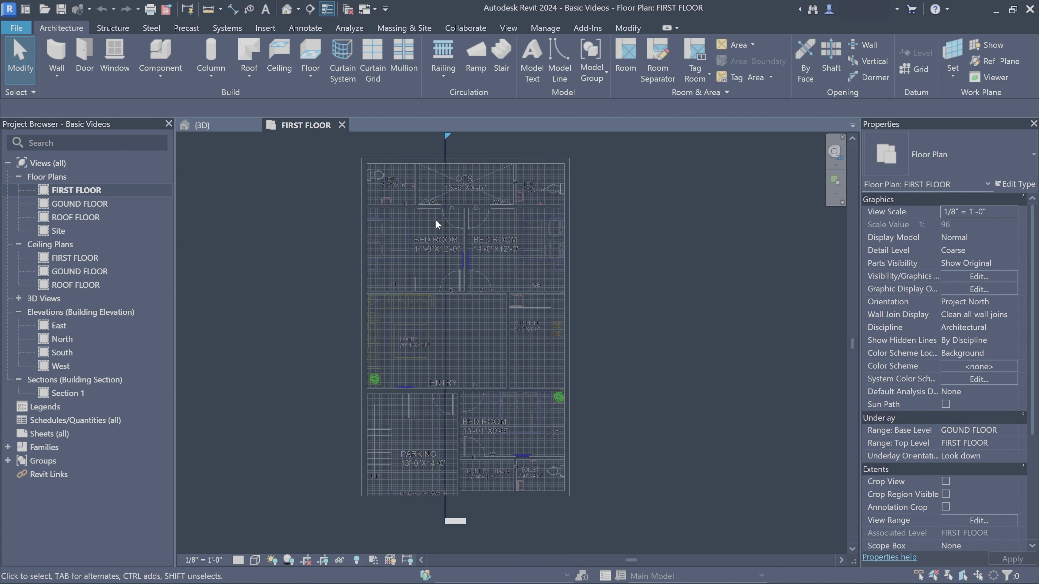
{"action": "middle_click_drag", "start_coordinate": [567, 264], "coordinate": [608, 241]}
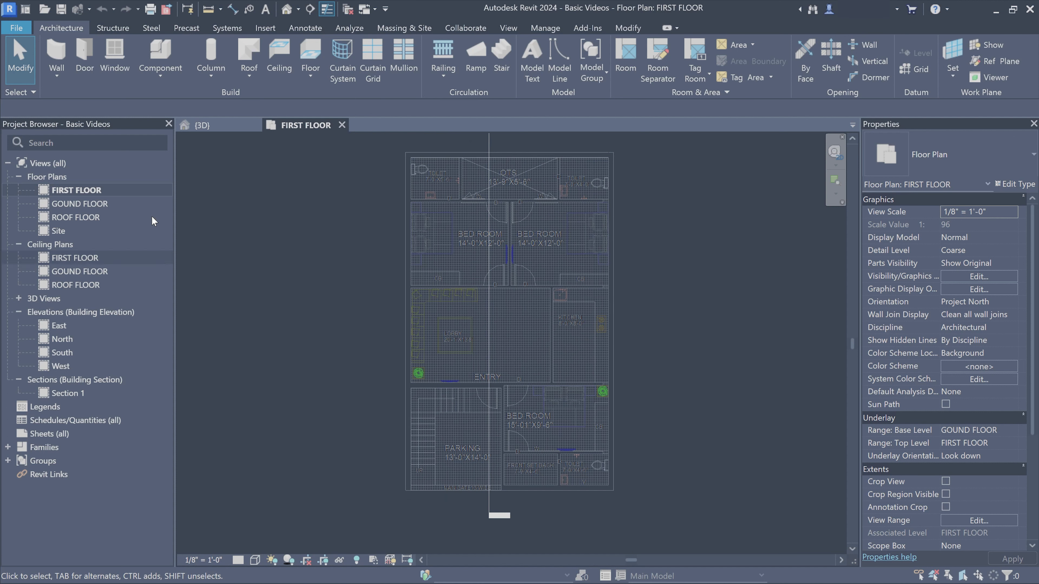
{"action": "double_click", "coordinate": [76, 217]}
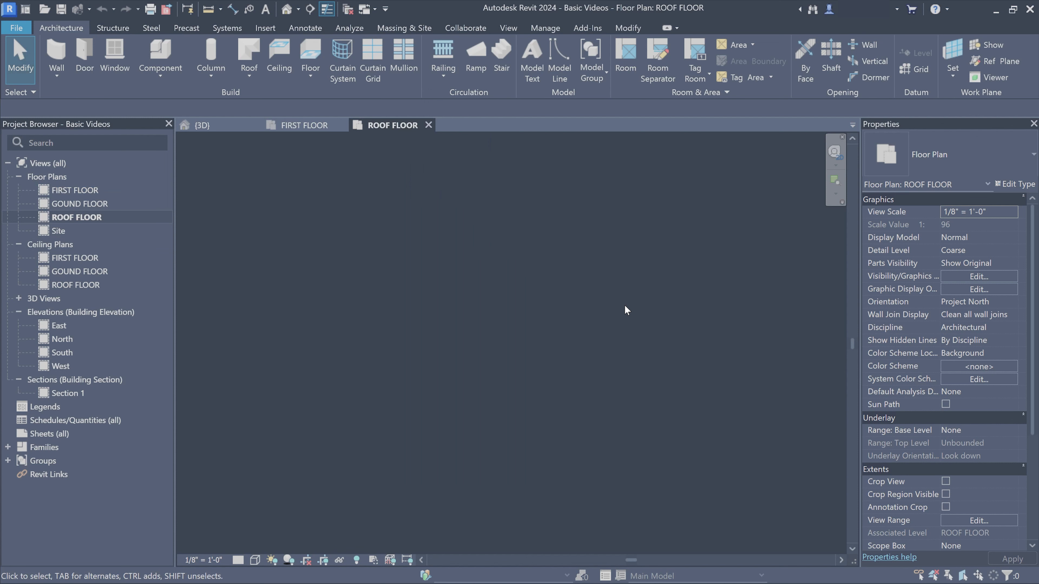
{"action": "double_click", "coordinate": [64, 191]}
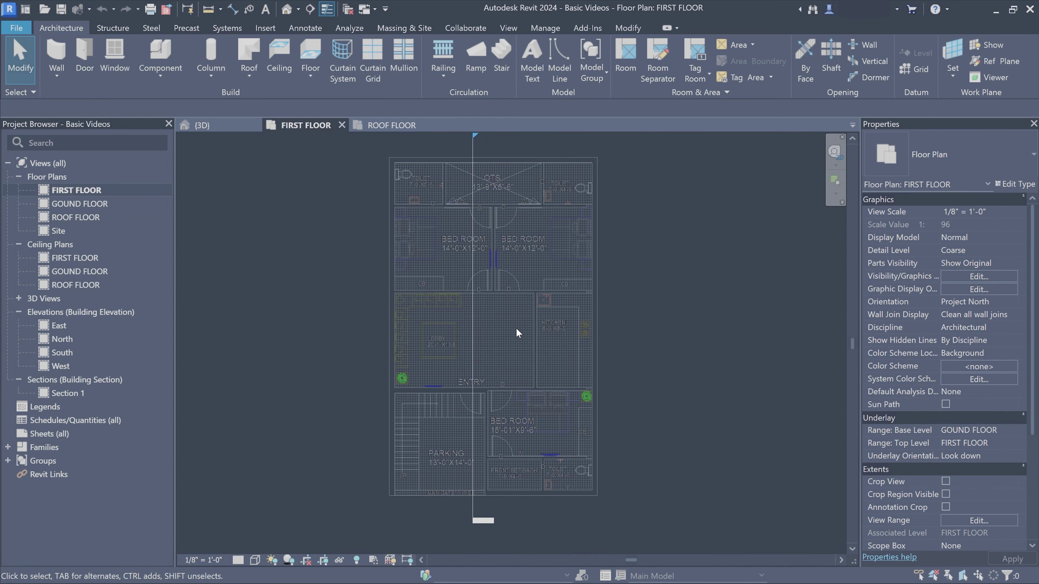
- Draw a rectangle of Brick Wall - 9" walls around the FIRST FLOOR plan
{"action": "left_click", "coordinate": [58, 73]}
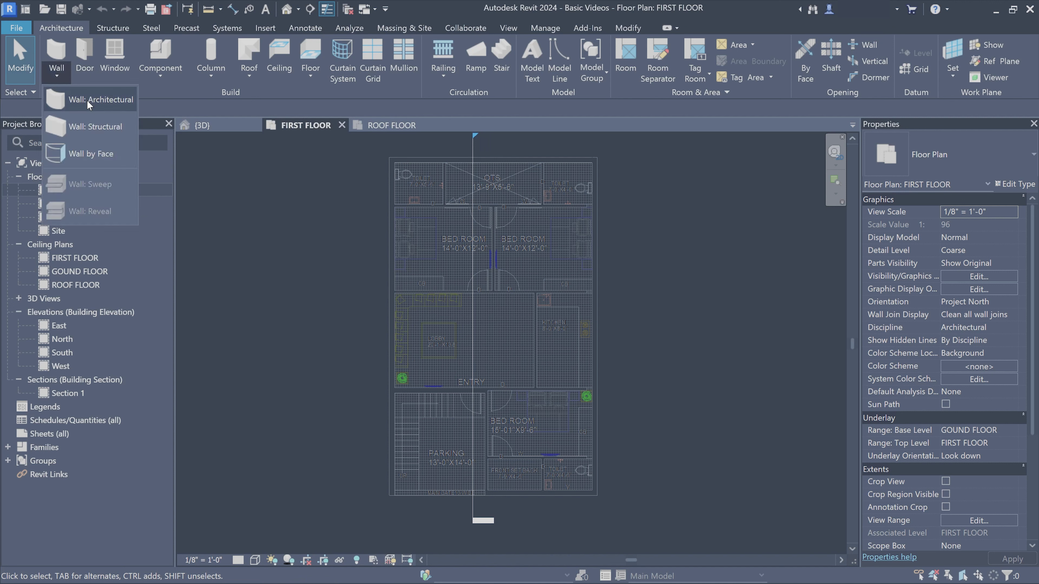
{"action": "left_click", "coordinate": [86, 100]}
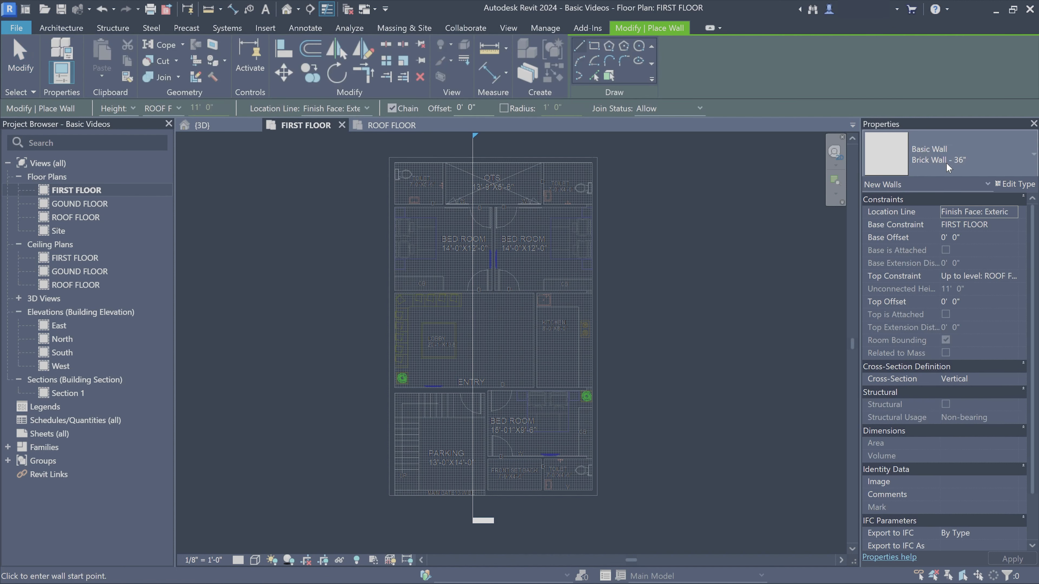
{"action": "left_click", "coordinate": [948, 161]}
{"action": "left_click", "coordinate": [920, 254]}
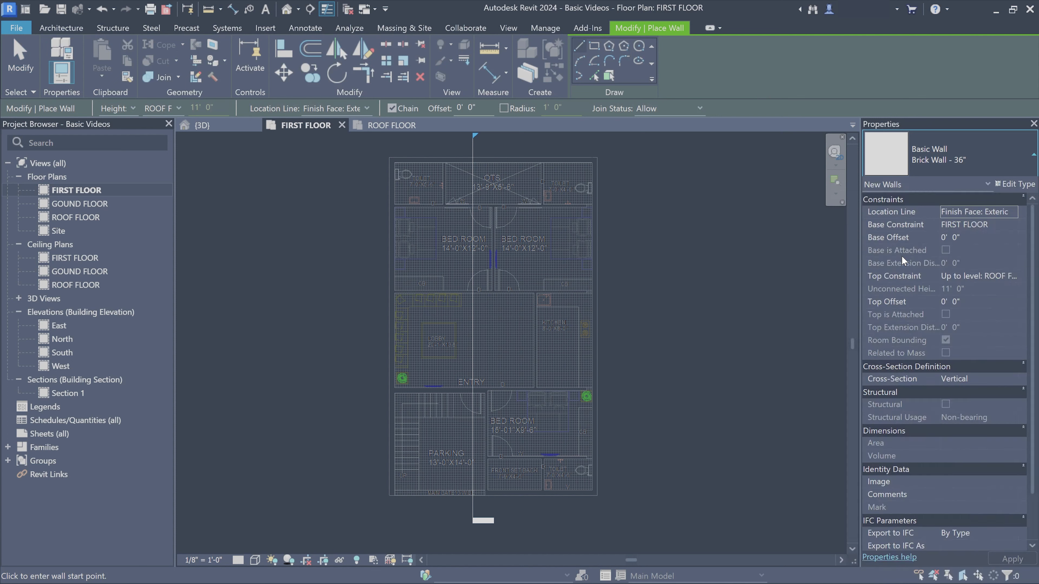
{"action": "left_click", "coordinate": [386, 157]}
{"action": "scroll", "coordinate": [597, 503], "scroll_direction": "up", "scroll_amount": 3}
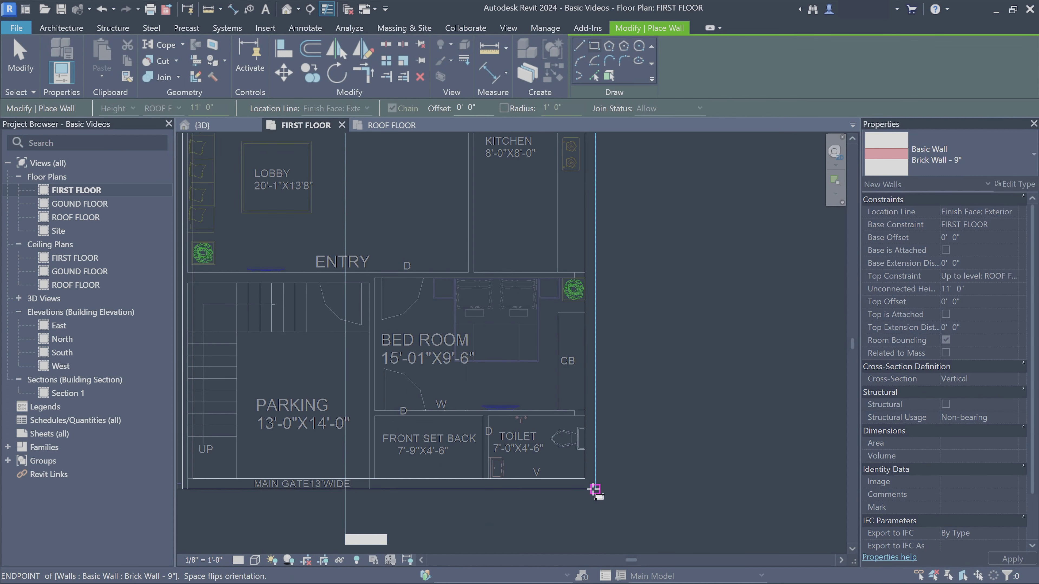
{"action": "left_click", "coordinate": [595, 489]}
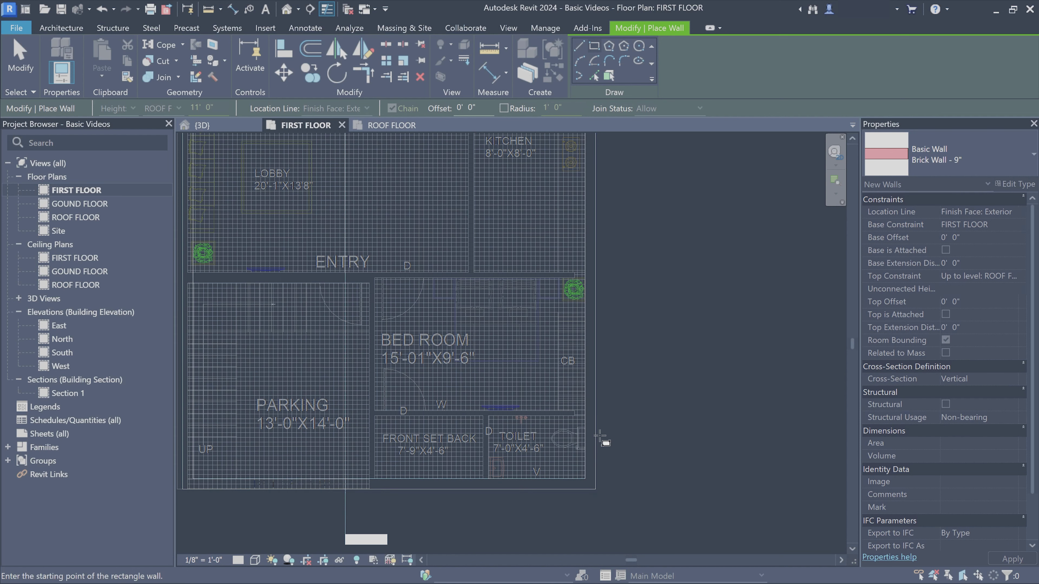
{"action": "scroll", "coordinate": [495, 303], "scroll_direction": "down", "scroll_amount": 4}
{"action": "key", "text": "Escape"}
{"action": "key", "text": "Escape"}
- Shift the left outer wall further left to the alignment line and deselect it
{"action": "scroll", "coordinate": [417, 181], "scroll_direction": "up", "scroll_amount": 2}
{"action": "left_click", "coordinate": [474, 191]}
{"action": "scroll", "coordinate": [474, 191], "scroll_direction": "up", "scroll_amount": 4}
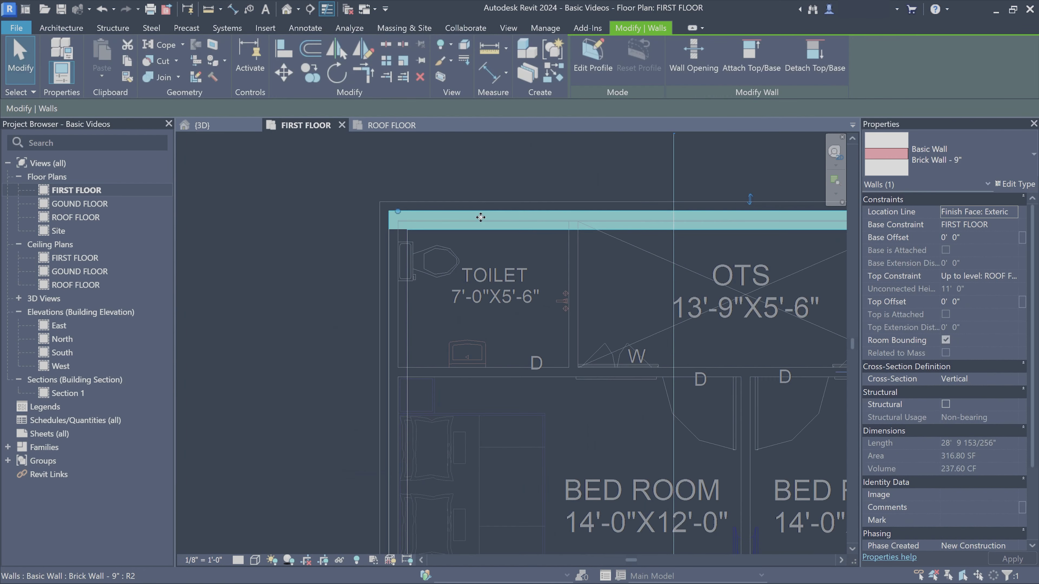
{"action": "left_click", "coordinate": [389, 261]}
{"action": "left_click_drag", "start_coordinate": [379, 262], "coordinate": [379, 260]}
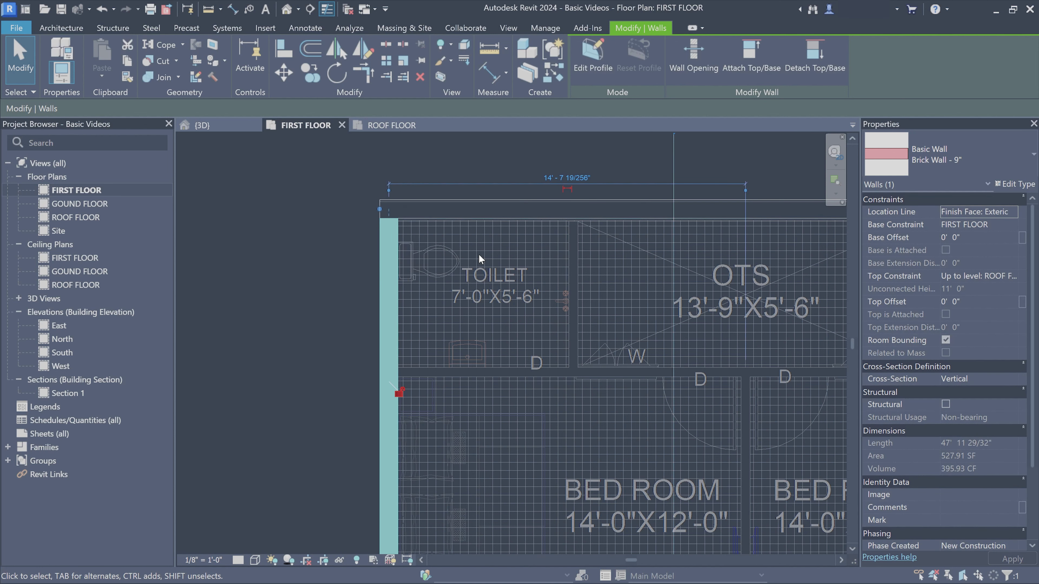
{"action": "middle_click_drag", "start_coordinate": [477, 193], "coordinate": [396, 185]}
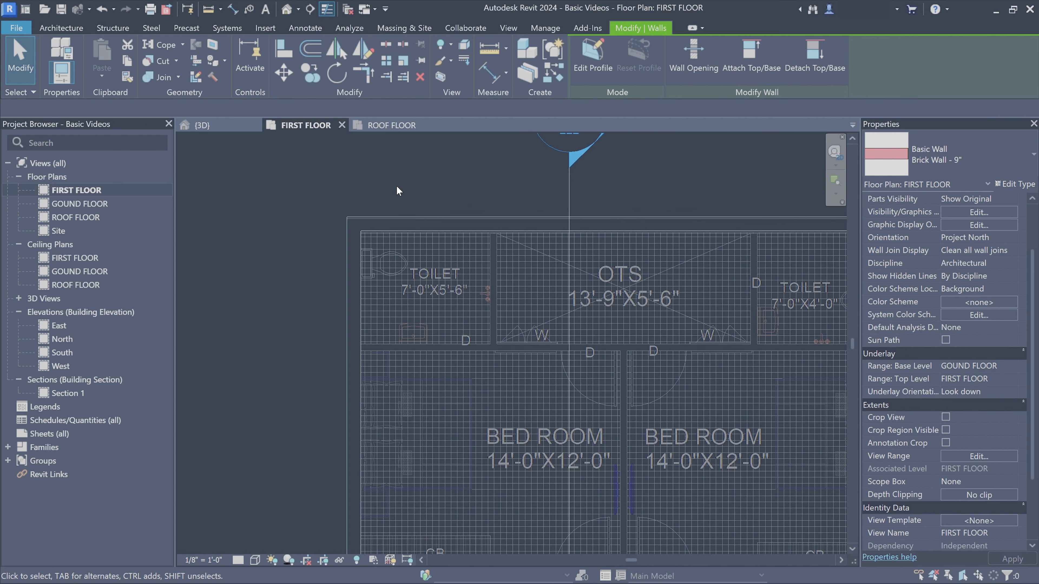
{"action": "left_click", "coordinate": [396, 185]}
{"action": "left_click", "coordinate": [396, 127]}
{"action": "scroll", "coordinate": [507, 275], "scroll_direction": "down", "scroll_amount": 1}
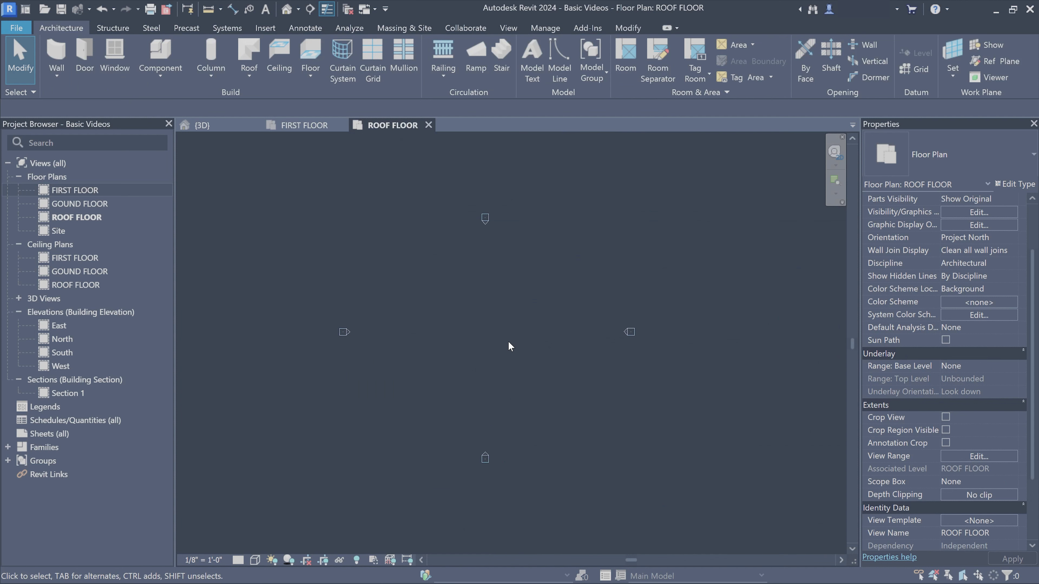
- Set the ROOF FLOOR plan's underlay base level to FIRST FLOOR, then return to FIRST FLOOR
{"action": "left_click_drag", "start_coordinate": [414, 251], "coordinate": [551, 415]}
{"action": "left_click", "coordinate": [1012, 367]}
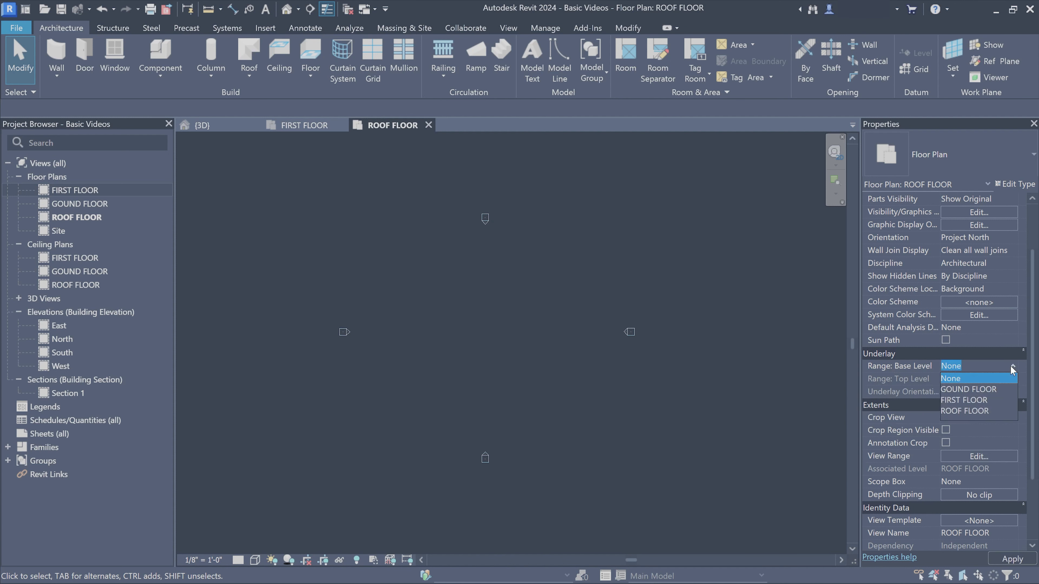
{"action": "left_click", "coordinate": [957, 401]}
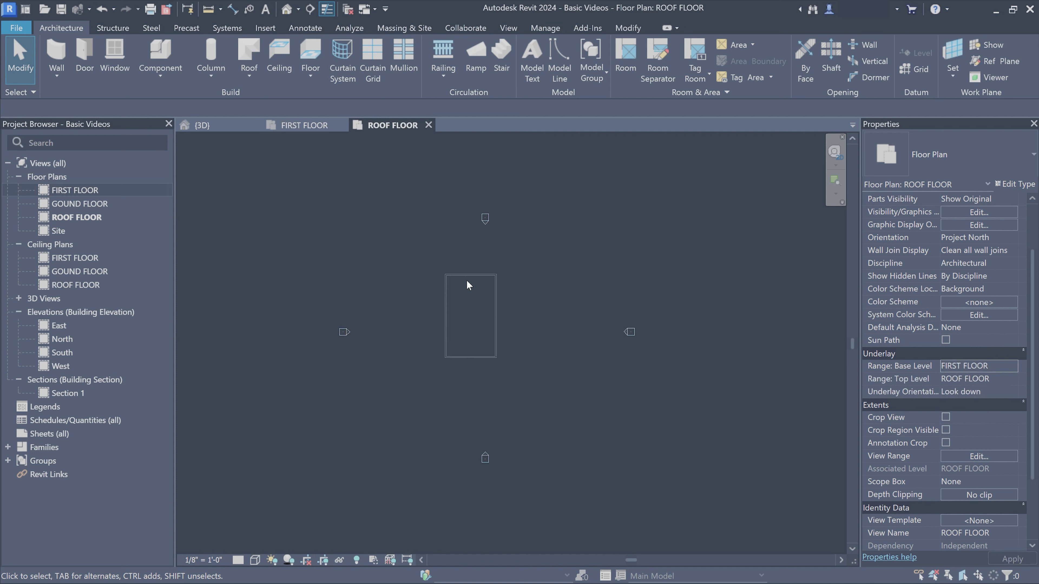
{"action": "left_click", "coordinate": [306, 125]}
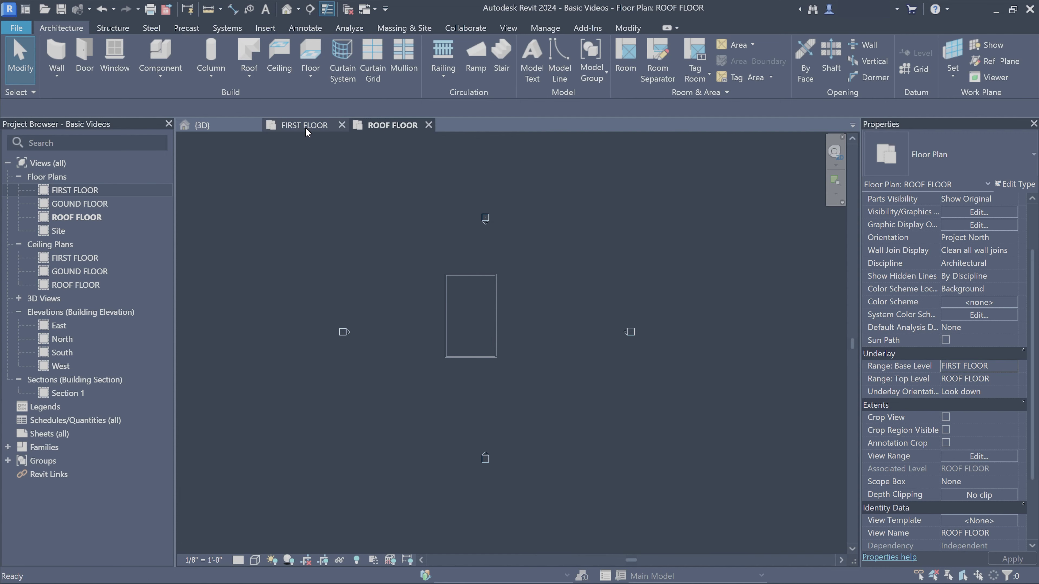
{"action": "scroll", "coordinate": [507, 273], "scroll_direction": "down", "scroll_amount": 3}
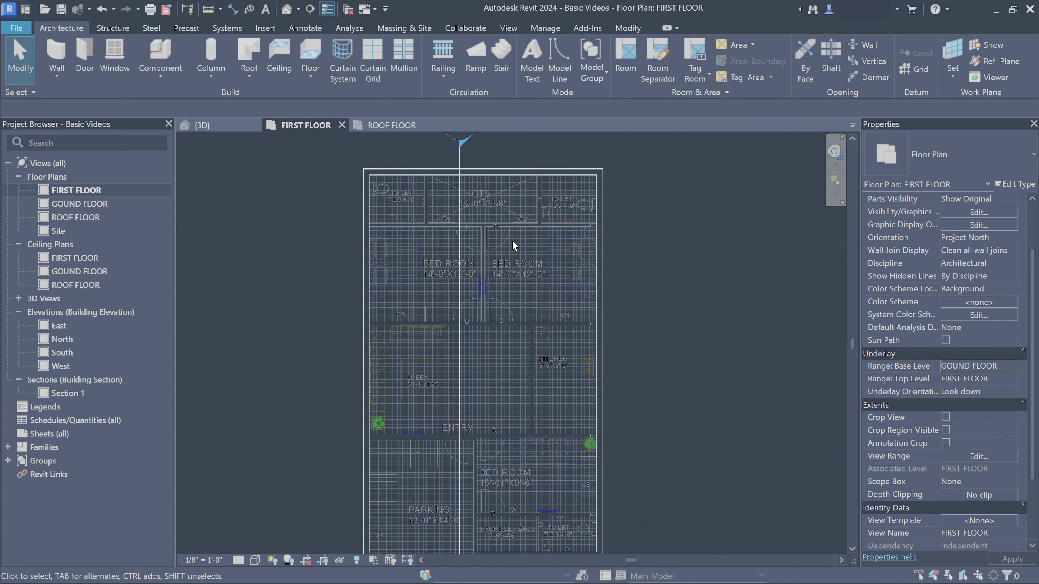
- On the ROOF FLOOR plan, frame the wall underlay and start a Roof by Footprint
{"action": "scroll", "coordinate": [516, 246], "scroll_direction": "down", "scroll_amount": 2}
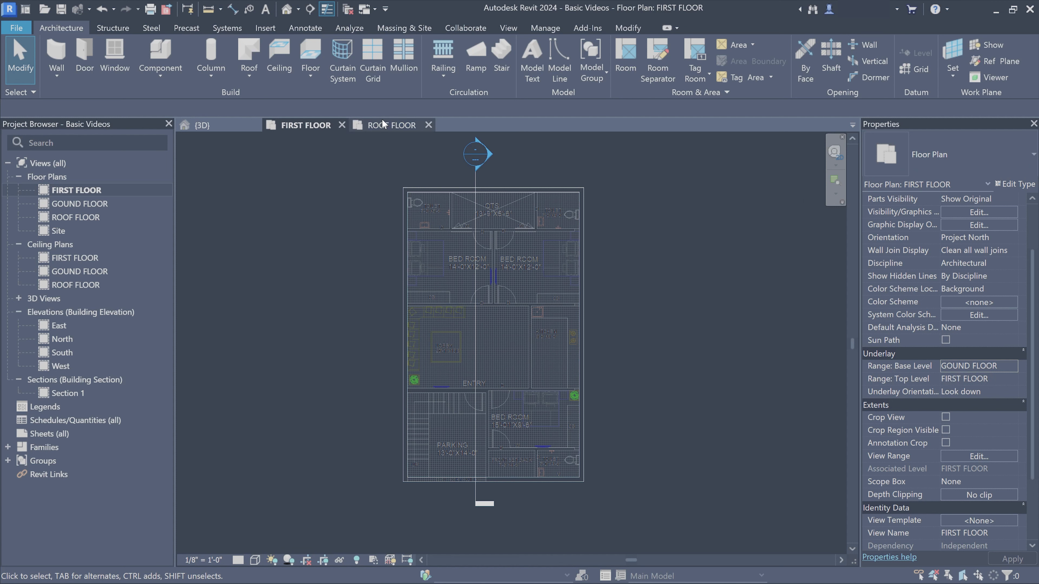
{"action": "left_click", "coordinate": [392, 125]}
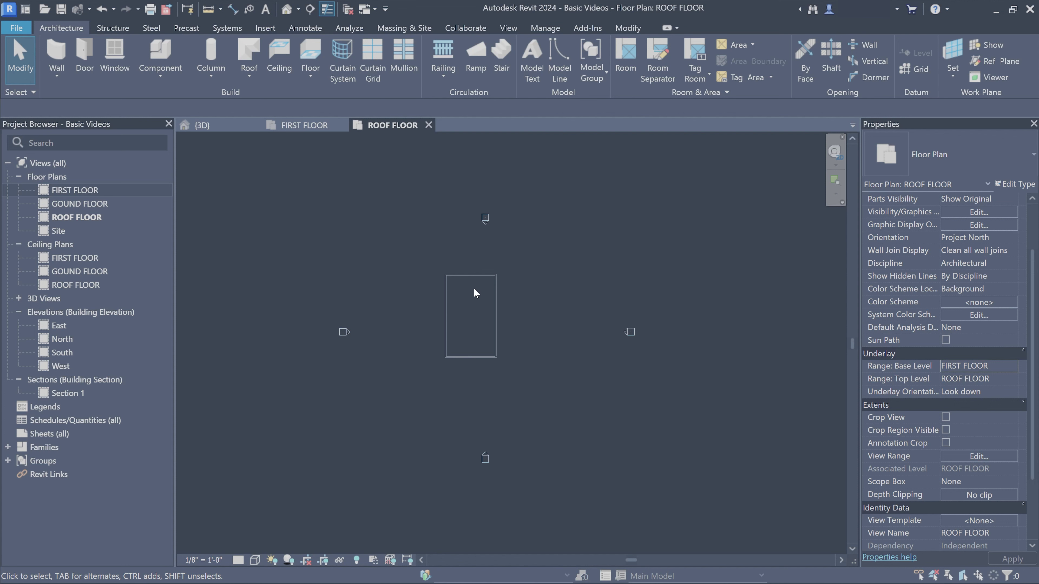
{"action": "scroll", "coordinate": [474, 292], "scroll_direction": "up", "scroll_amount": 2}
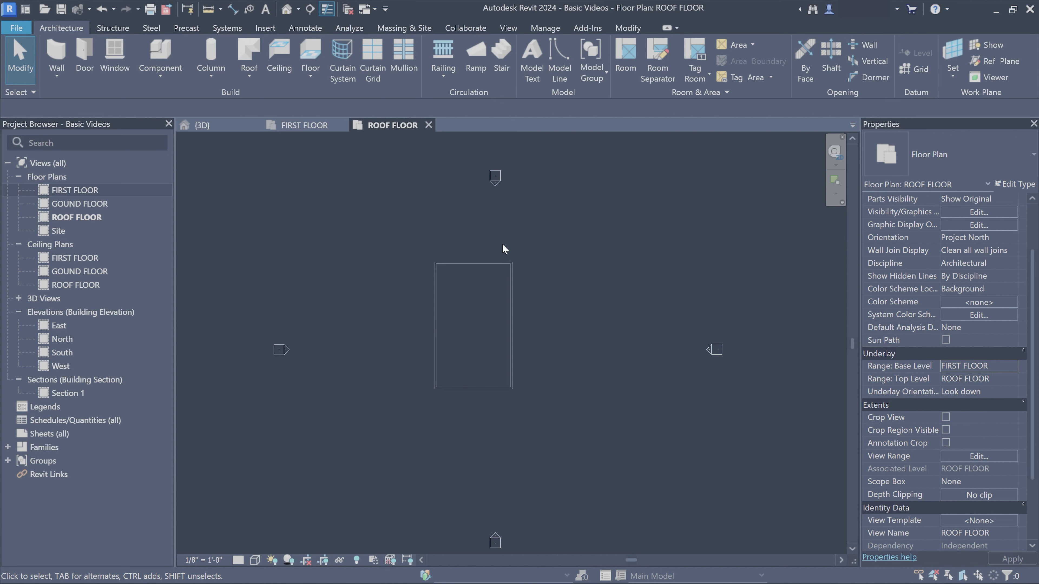
{"action": "middle_click_drag", "start_coordinate": [507, 295], "coordinate": [522, 277]}
{"action": "scroll", "coordinate": [500, 281], "scroll_direction": "up", "scroll_amount": 1}
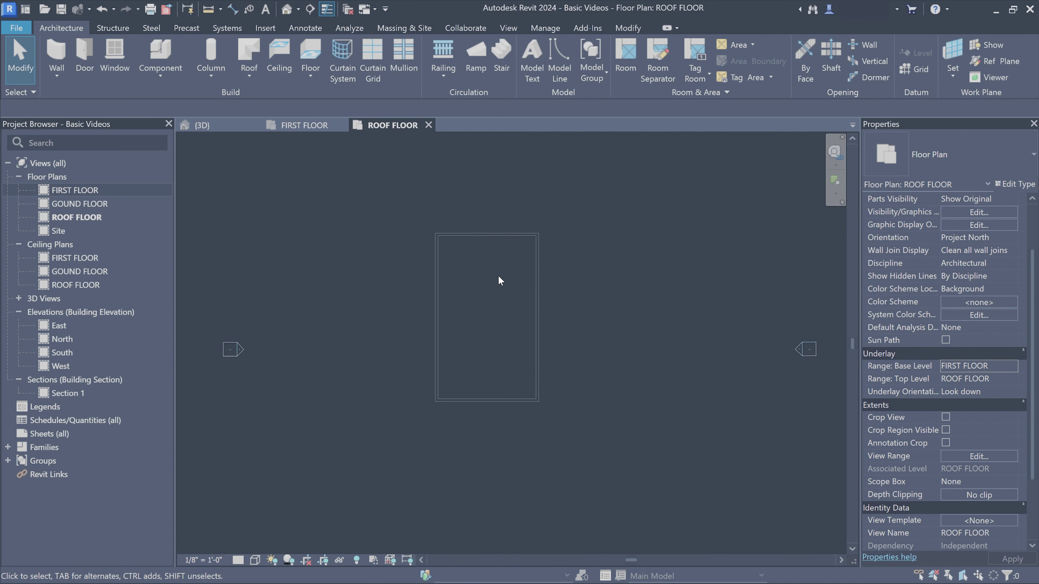
{"action": "left_click", "coordinate": [253, 78]}
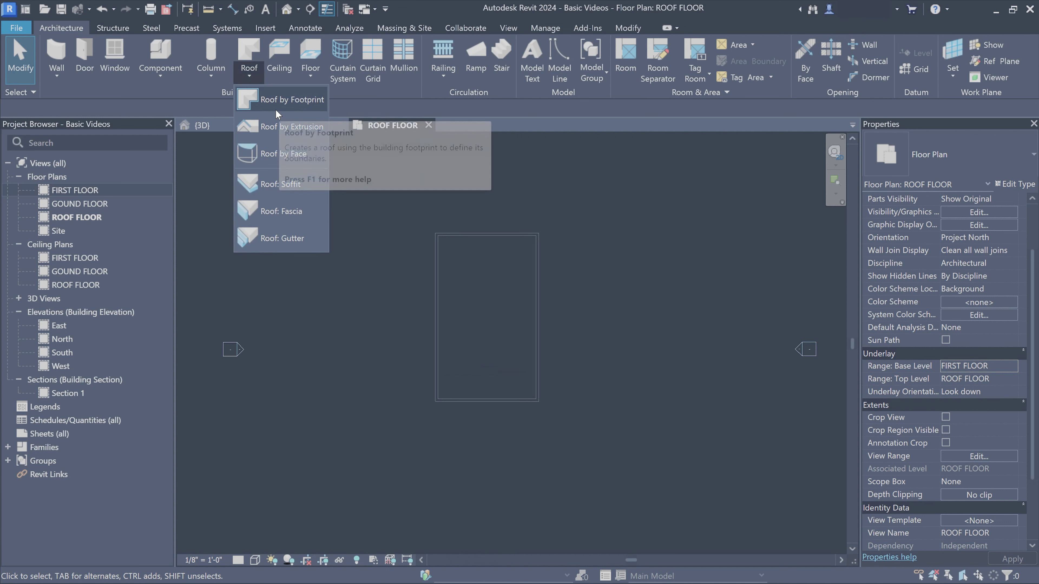
{"action": "left_click", "coordinate": [270, 110]}
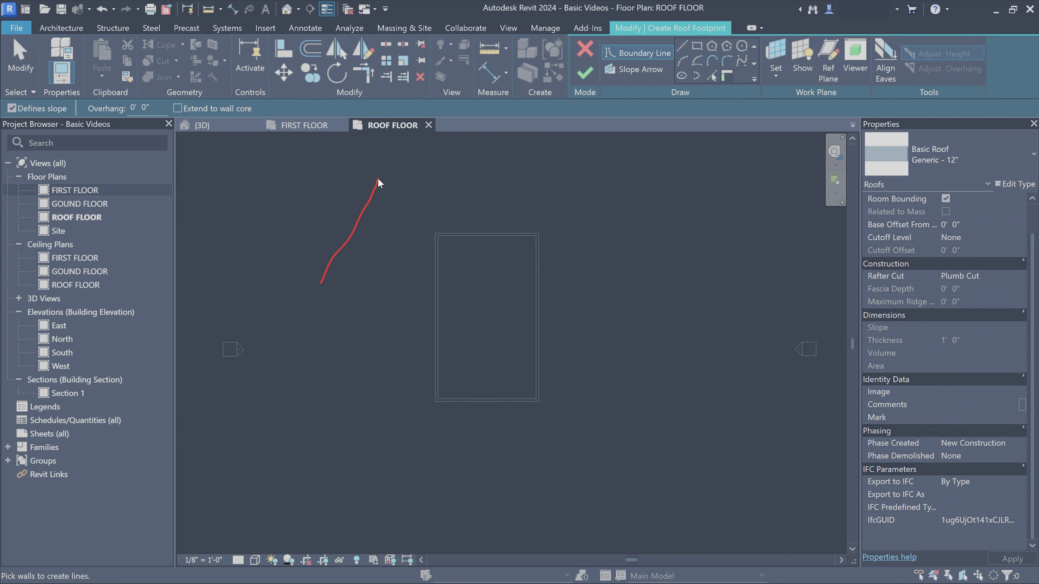
{"action": "left_click_drag", "start_coordinate": [378, 180], "coordinate": [493, 255]}
{"action": "mouse_move", "coordinate": [643, 216]}
{"action": "left_mouse_down"}
{"action": "mouse_move", "coordinate": [421, 366]}
{"action": "mouse_move", "coordinate": [644, 233]}
{"action": "left_mouse_up"}
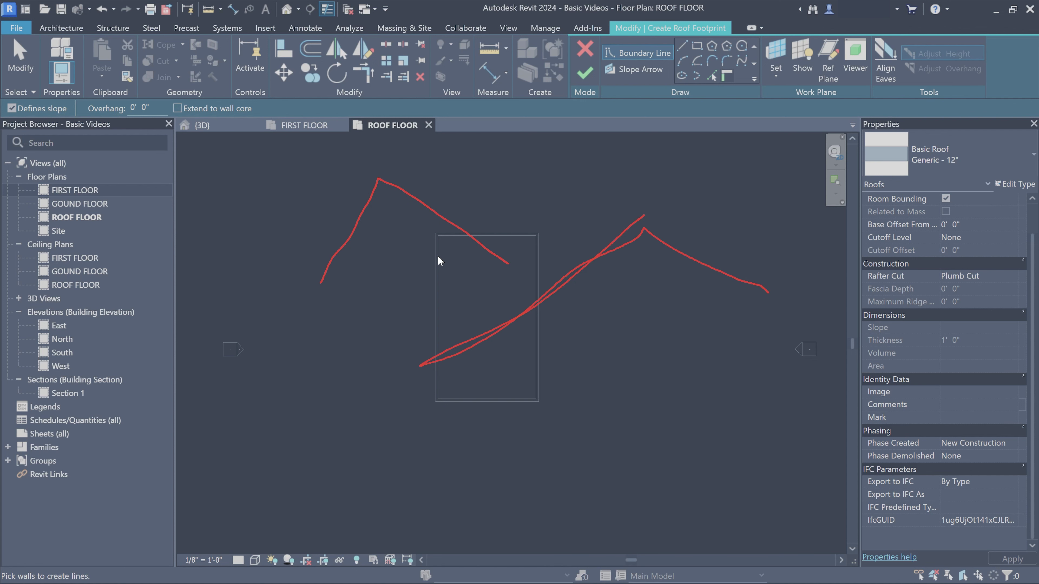
{"action": "middle_click_drag", "start_coordinate": [607, 220], "coordinate": [583, 227]}
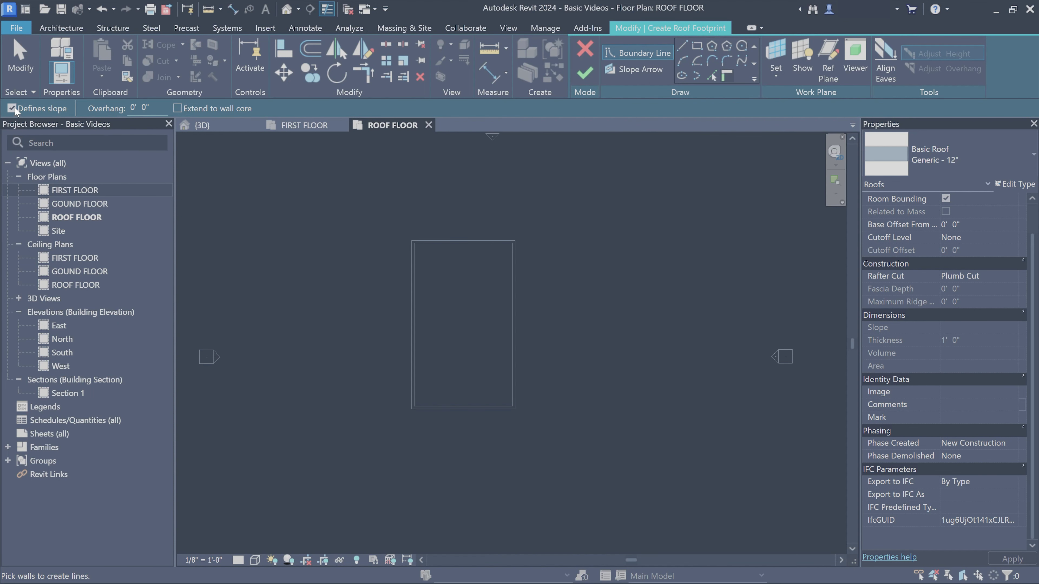
- Turn off Defines slope and switch the roof to the Basic Roof Generic - 9" type
{"action": "left_click", "coordinate": [13, 108]}
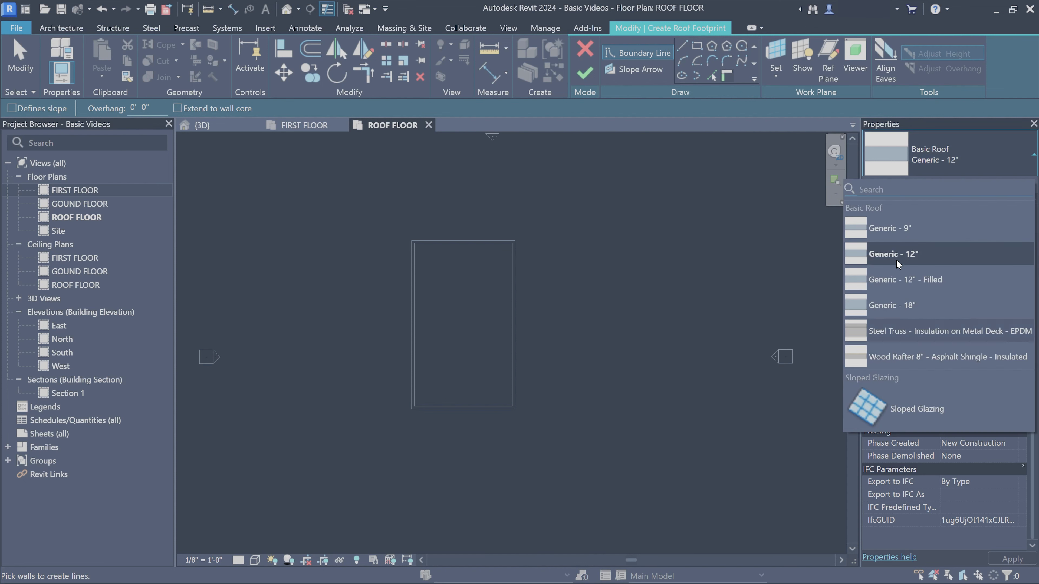
{"action": "left_click", "coordinate": [896, 230]}
{"action": "left_click", "coordinate": [937, 153]}
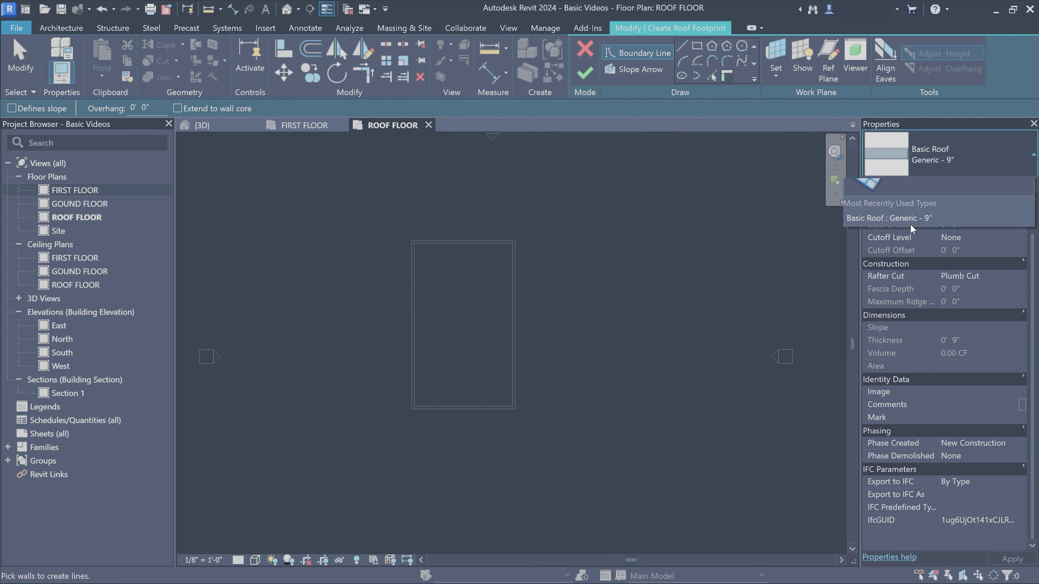
{"action": "left_click", "coordinate": [938, 161]}
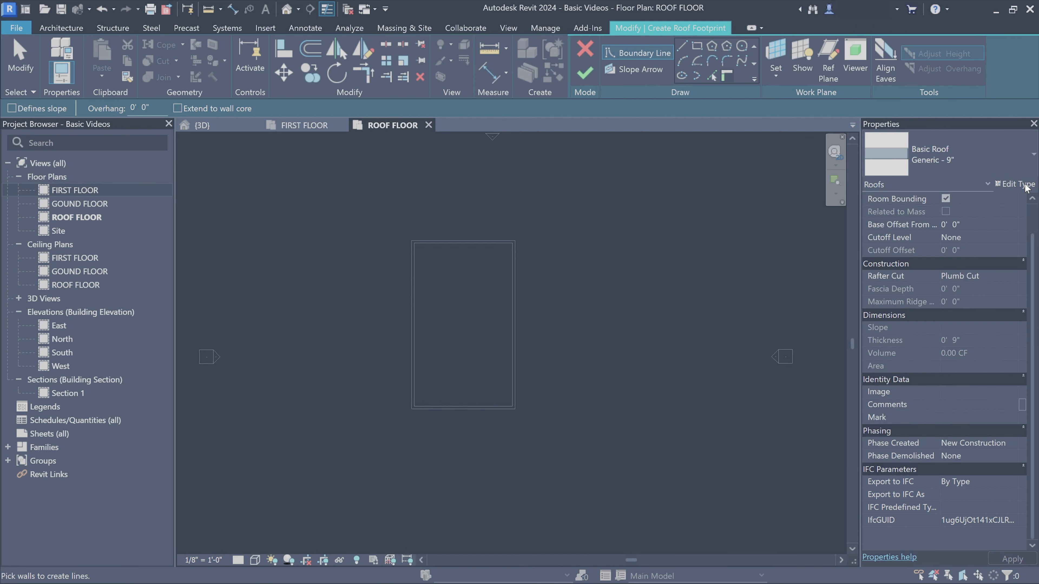
- In Generic - 9" type properties, change the Structure layer to 6" in Edit Assembly
{"action": "left_click", "coordinate": [1013, 184]}
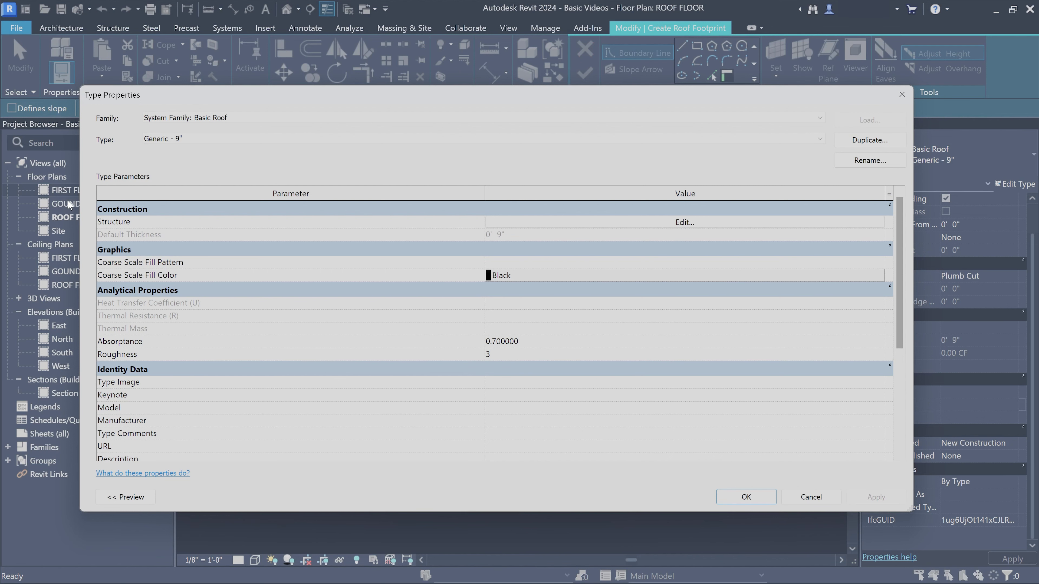
{"action": "left_click_drag", "start_coordinate": [82, 206], "coordinate": [379, 226]}
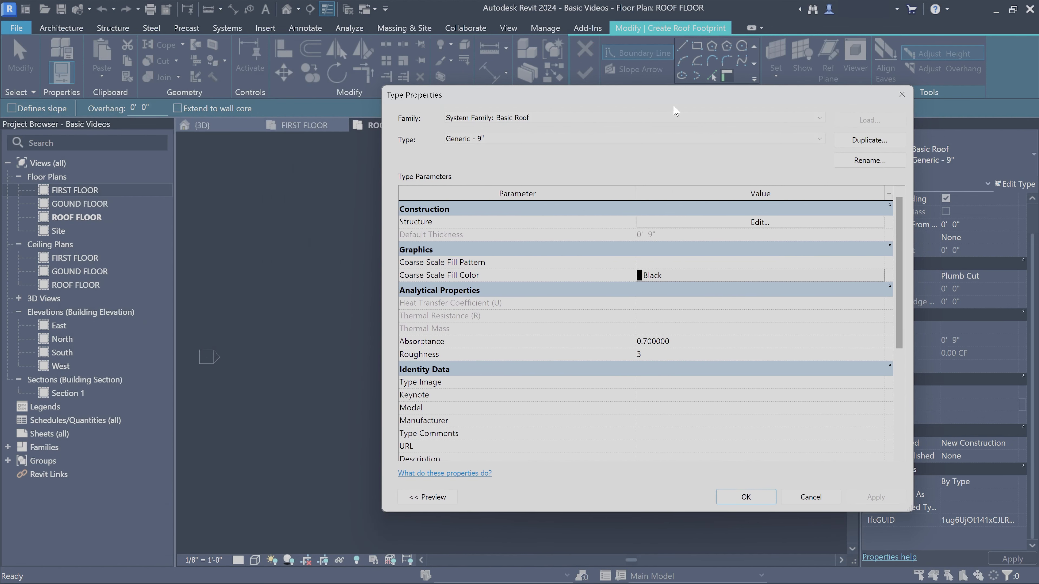
{"action": "mouse_move", "coordinate": [670, 98]}
{"action": "left_mouse_down"}
{"action": "mouse_move", "coordinate": [698, 85]}
{"action": "mouse_move", "coordinate": [509, 94]}
{"action": "left_mouse_up"}
{"action": "left_click", "coordinate": [474, 489]}
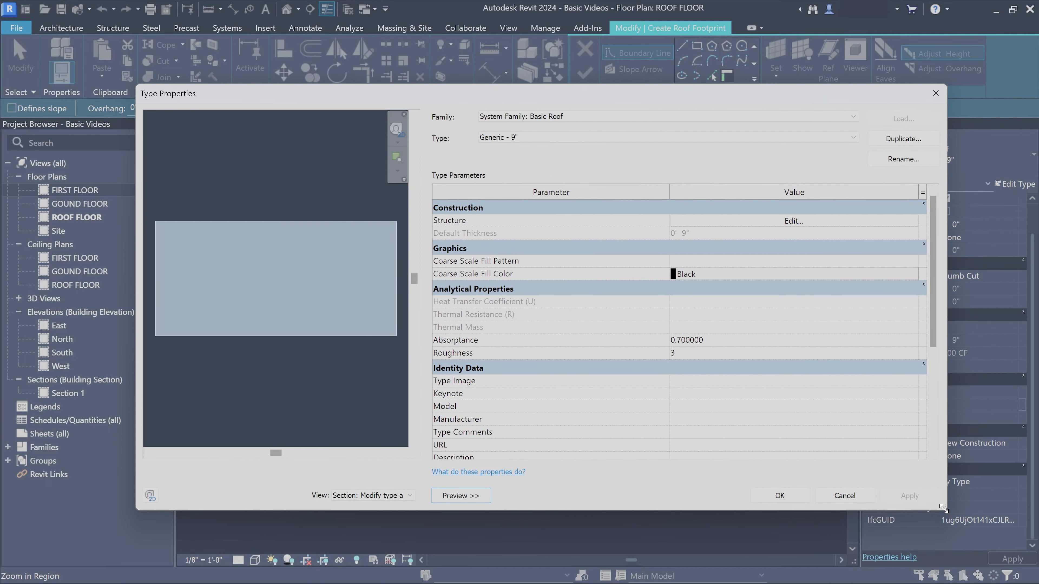
{"action": "left_click_drag", "start_coordinate": [942, 508], "coordinate": [766, 477]}
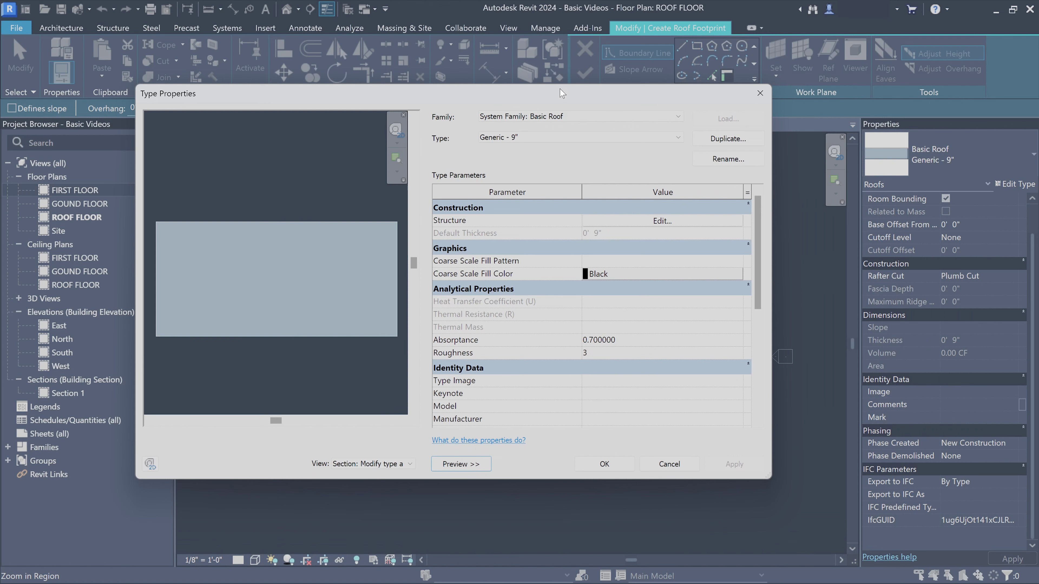
{"action": "left_click_drag", "start_coordinate": [561, 93], "coordinate": [618, 130]}
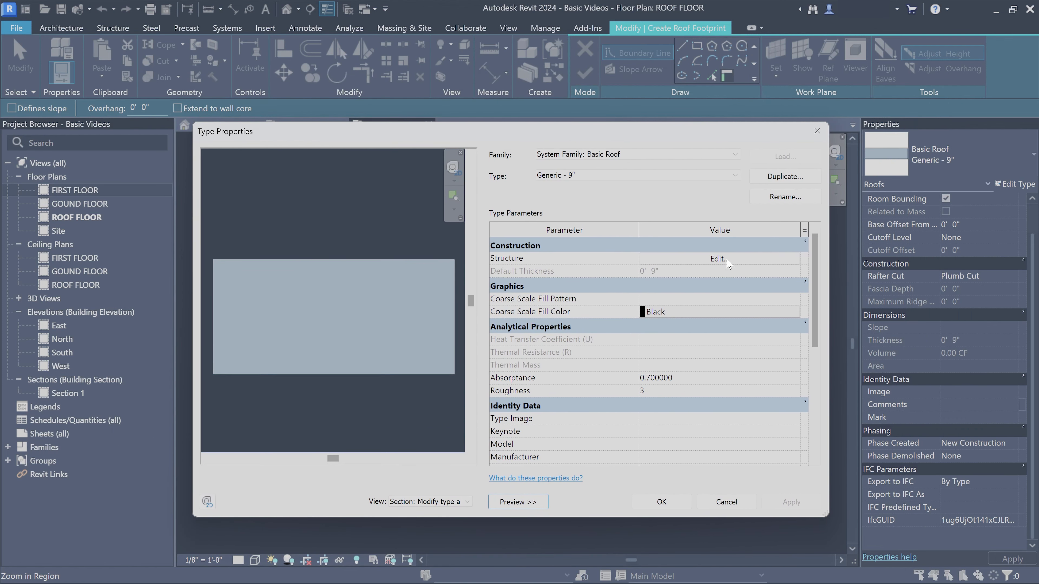
{"action": "left_click", "coordinate": [713, 261]}
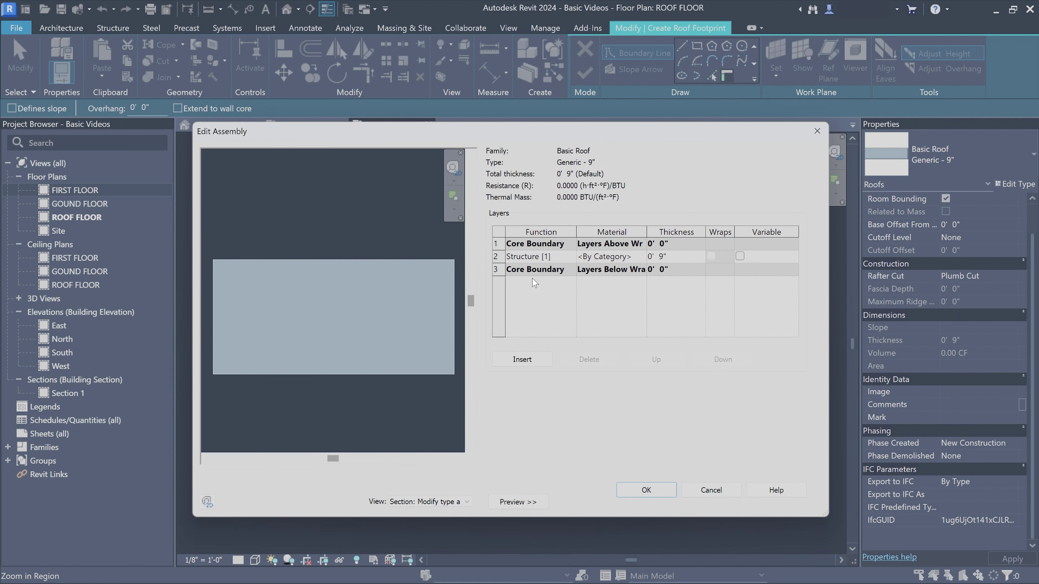
{"action": "left_click", "coordinate": [669, 259]}
{"action": "left_click", "coordinate": [603, 259]}
{"action": "left_click", "coordinate": [667, 494]}
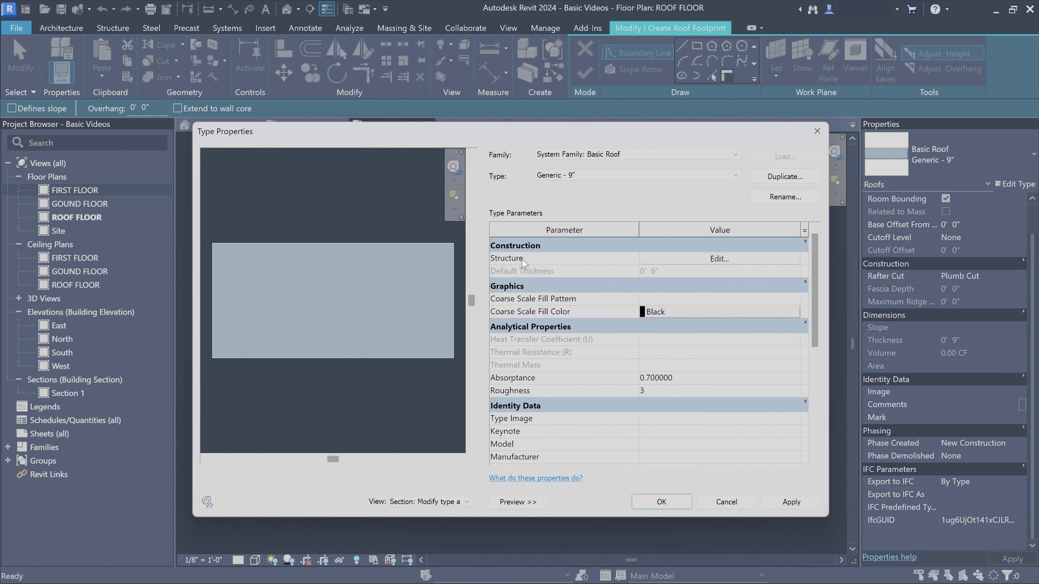
- Duplicate the roof type as ROOF 6" and apply it to the sketched roof
{"action": "left_click", "coordinate": [805, 172]}
{"action": "left_click", "coordinate": [528, 253]}
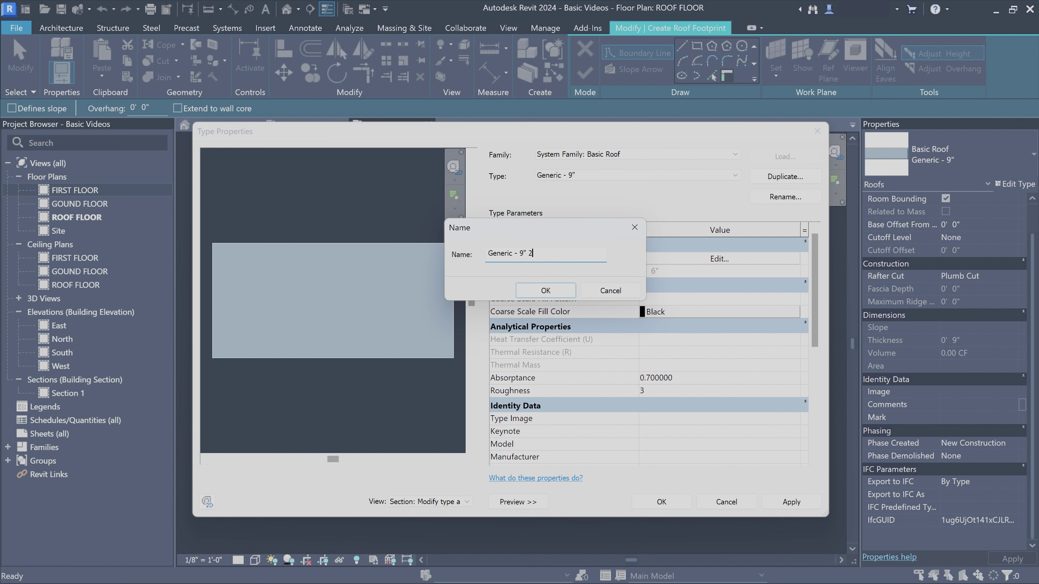
{"action": "left_click_drag", "start_coordinate": [532, 253], "coordinate": [444, 259]}
{"action": "type", "text": "r"}
{"action": "key", "text": "BackSpace"}
{"action": "type", "text": "ROOF 6"}
{"action": "left_click", "coordinate": [562, 293]}
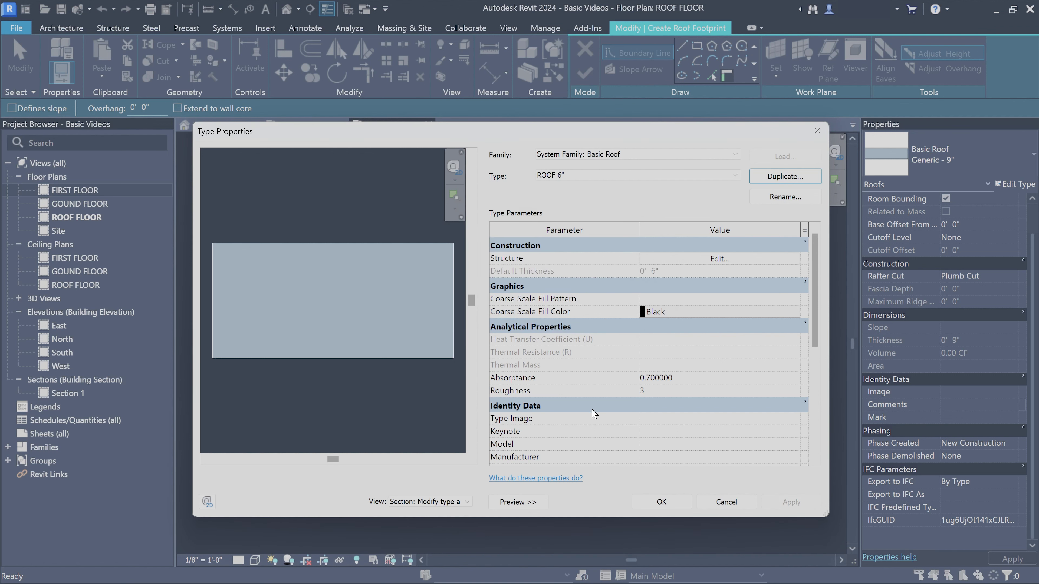
{"action": "left_click", "coordinate": [677, 500]}
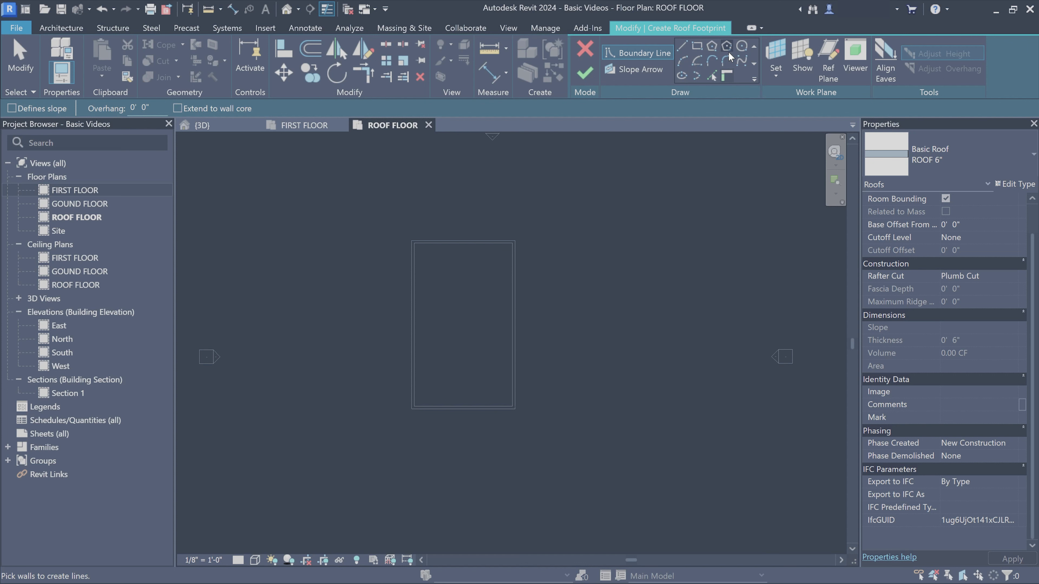
- Choose the Rectangle footprint tool and set the offset from the walls to 2'
{"action": "left_click", "coordinate": [697, 45]}
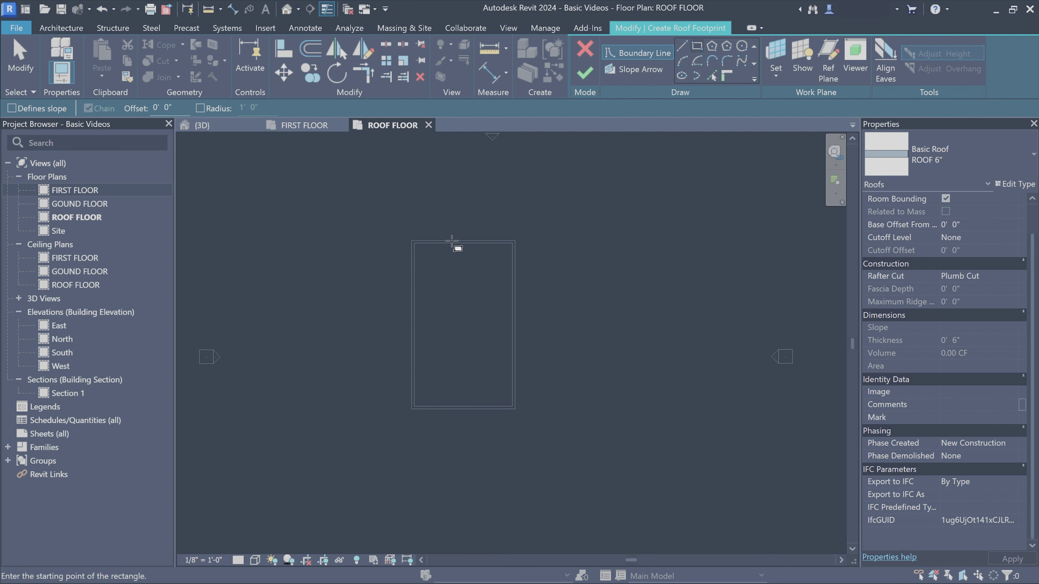
{"action": "scroll", "coordinate": [387, 273], "scroll_direction": "up", "scroll_amount": 2}
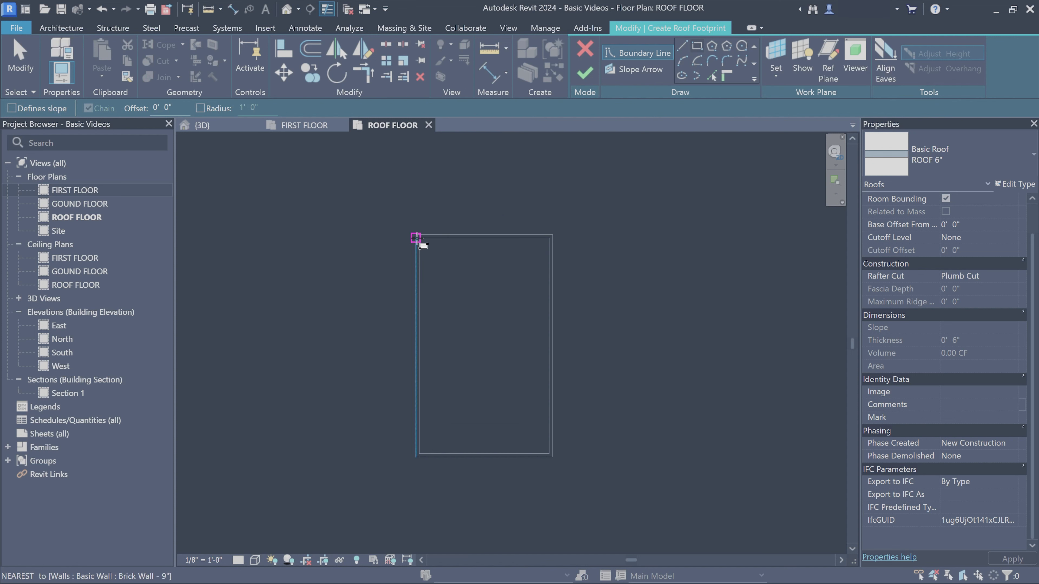
{"action": "left_click", "coordinate": [158, 108]}
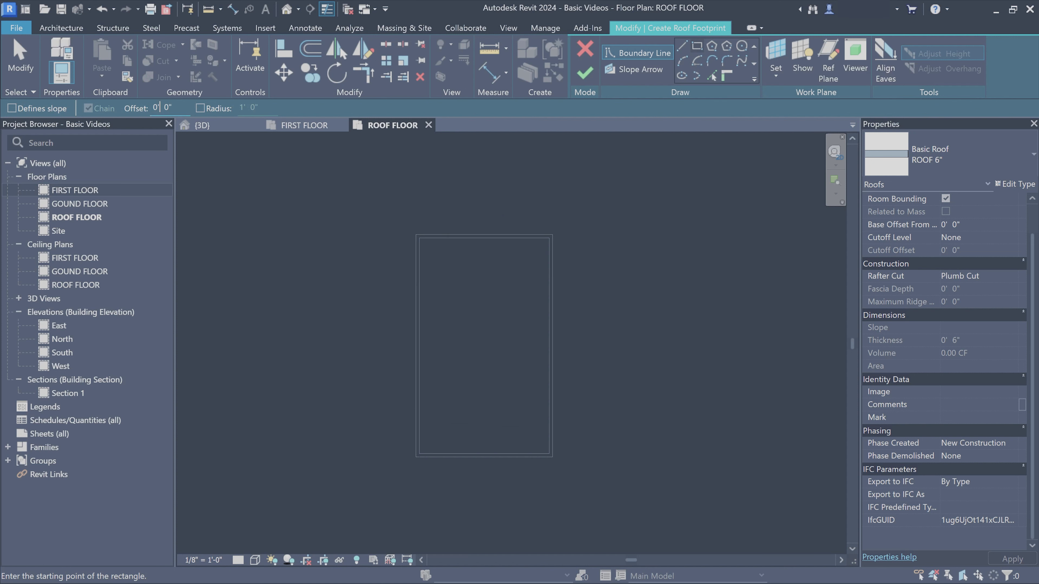
{"action": "type", "text": "1"}
{"action": "scroll", "coordinate": [460, 320], "scroll_direction": "up", "scroll_amount": 1}
{"action": "middle_click_drag", "start_coordinate": [484, 304], "coordinate": [468, 286]}
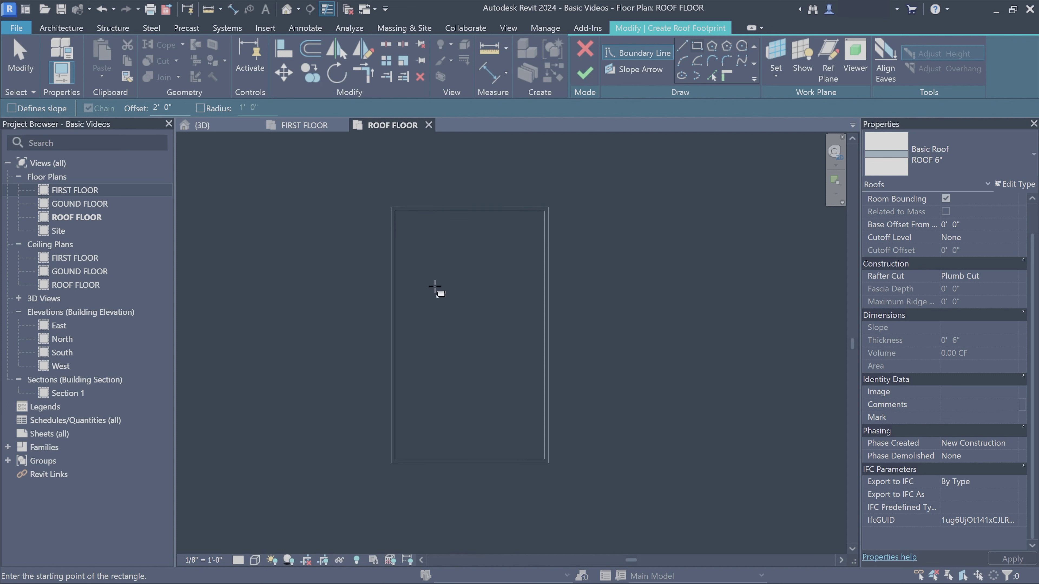
- Draw the footprint rectangle between opposite outer wall corners
{"action": "left_click", "coordinate": [392, 209]}
{"action": "scroll", "coordinate": [402, 228], "scroll_direction": "up", "scroll_amount": 1}
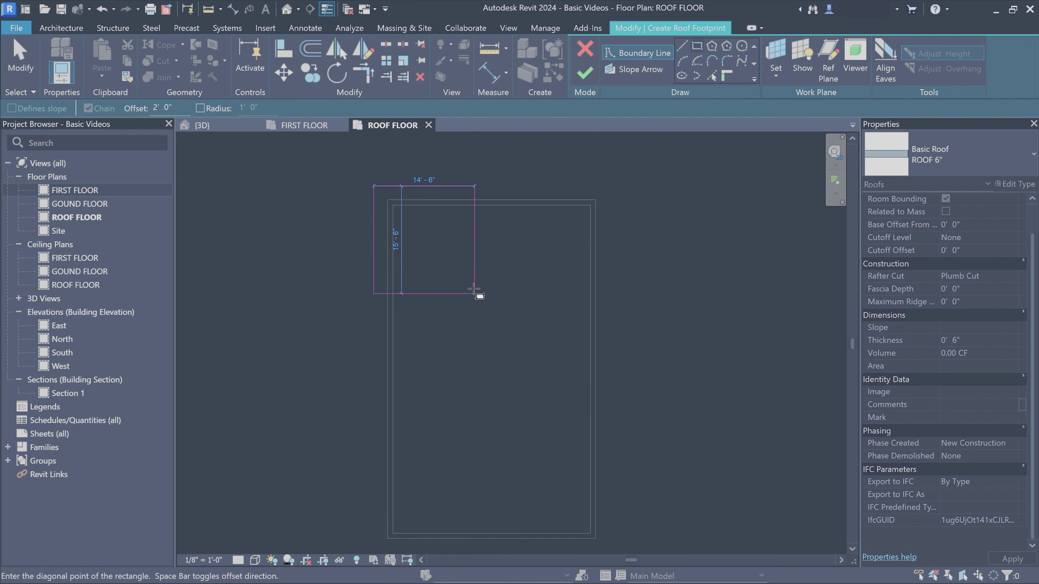
{"action": "left_click", "coordinate": [596, 538]}
{"action": "middle_click_drag", "start_coordinate": [653, 413], "coordinate": [640, 387]}
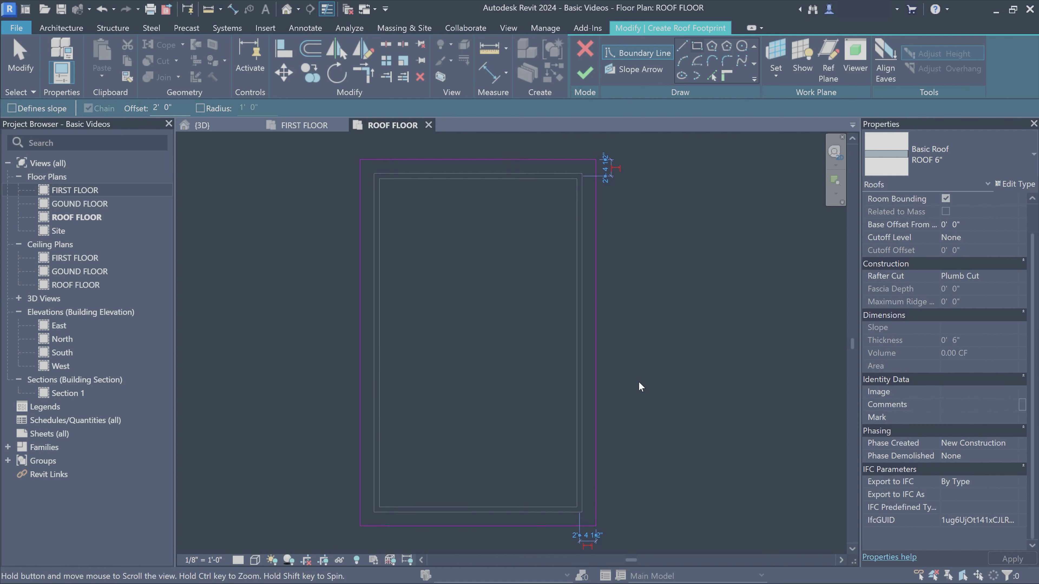
{"action": "scroll", "coordinate": [609, 280], "scroll_direction": "down", "scroll_amount": 1}
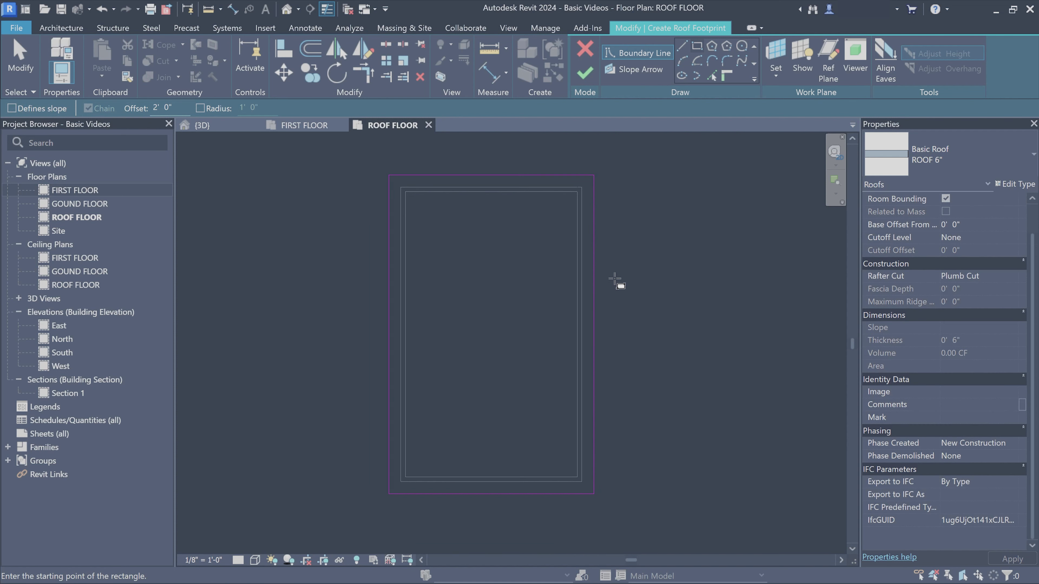
{"action": "key", "text": "Escape"}
{"action": "left_click", "coordinate": [593, 229]}
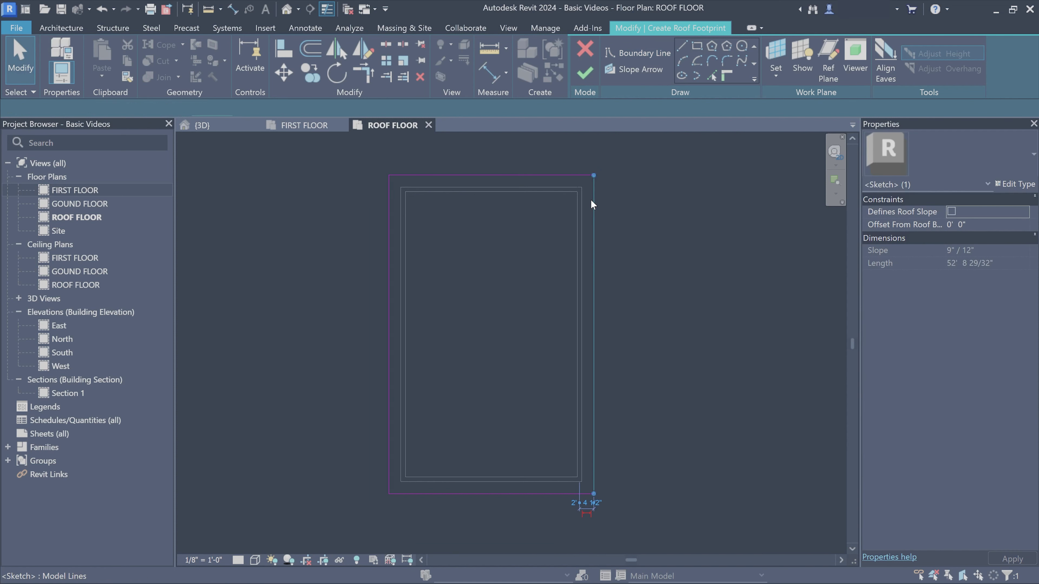
{"action": "left_click", "coordinate": [519, 404]}
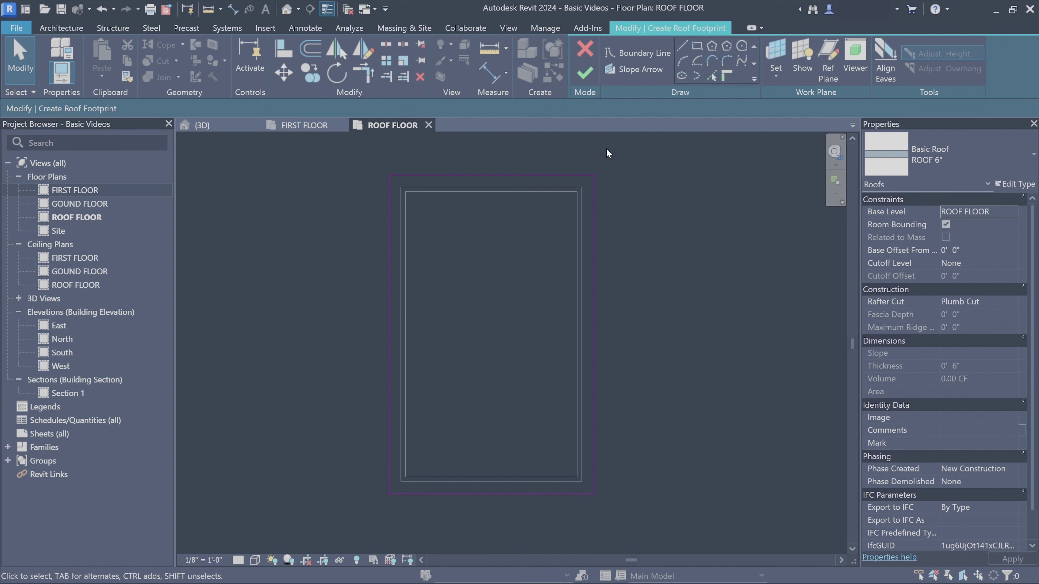
- Finish the flat roof and inspect it in the 3D view
{"action": "left_click", "coordinate": [584, 77]}
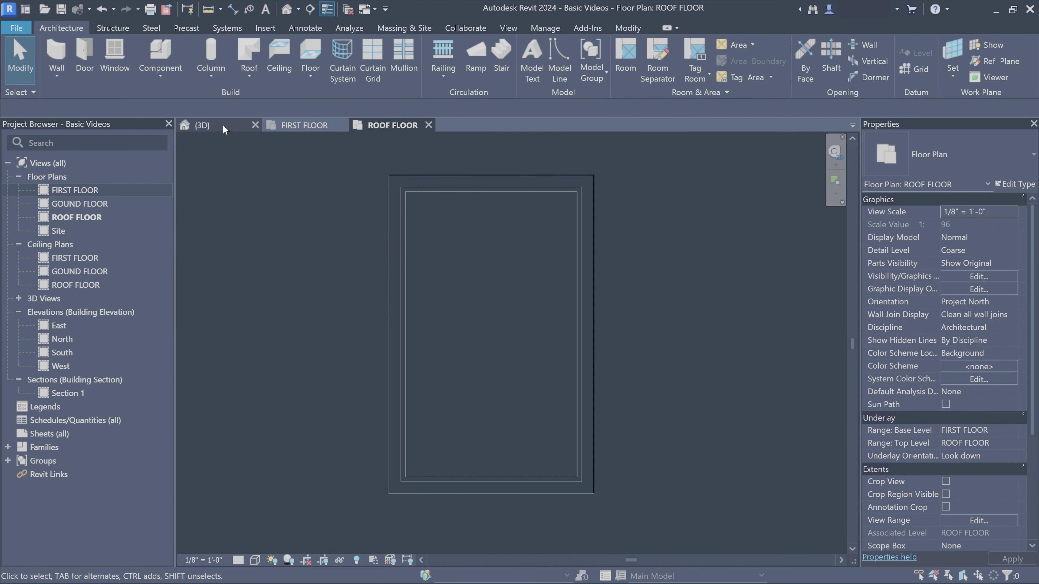
{"action": "key", "text": "ctrl+Tab"}
{"action": "mouse_move", "coordinate": [513, 245]}
{"action": "middle_mouse_down", "text": "shift"}
{"action": "mouse_move", "coordinate": [517, 318]}
{"action": "mouse_move", "coordinate": [507, 303]}
{"action": "middle_mouse_up", "text": "shift"}
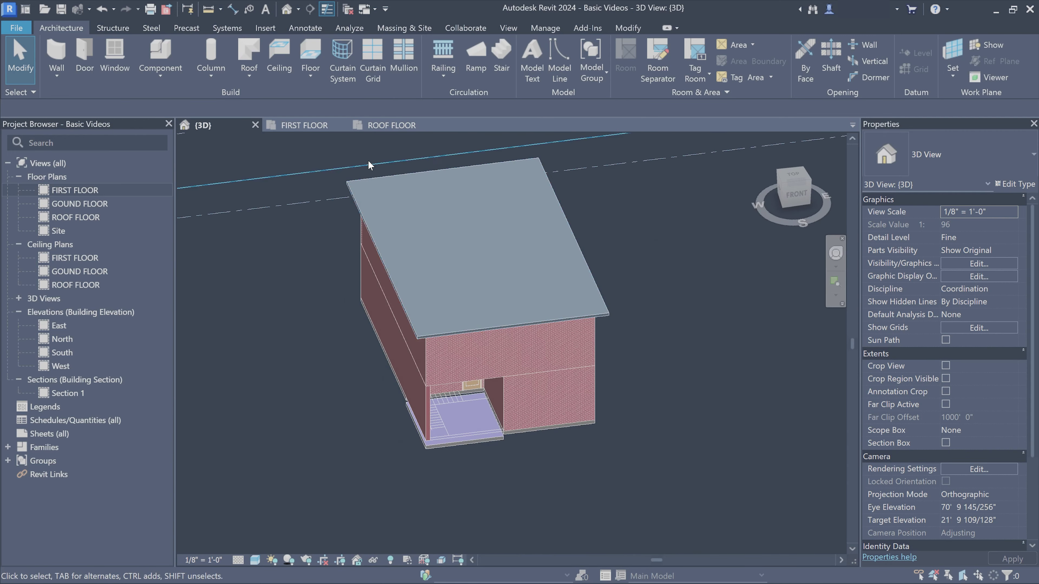
{"action": "left_click", "coordinate": [392, 125]}
- Edit the roof footprint and draw boundary lines extending below its bottom edge
{"action": "left_click", "coordinate": [596, 275]}
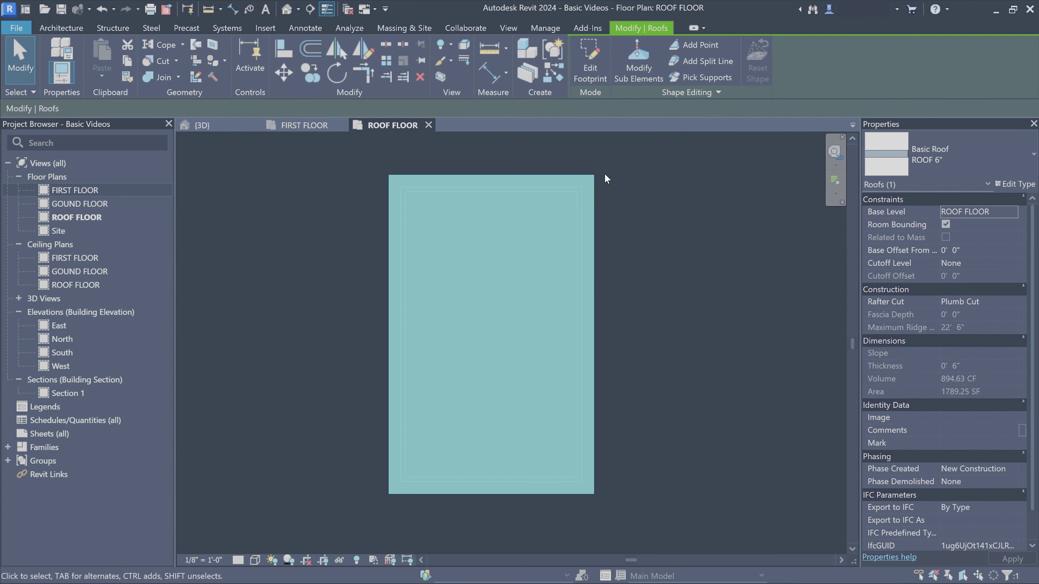
{"action": "left_click", "coordinate": [593, 67]}
{"action": "middle_click_drag", "start_coordinate": [578, 420], "coordinate": [573, 327]}
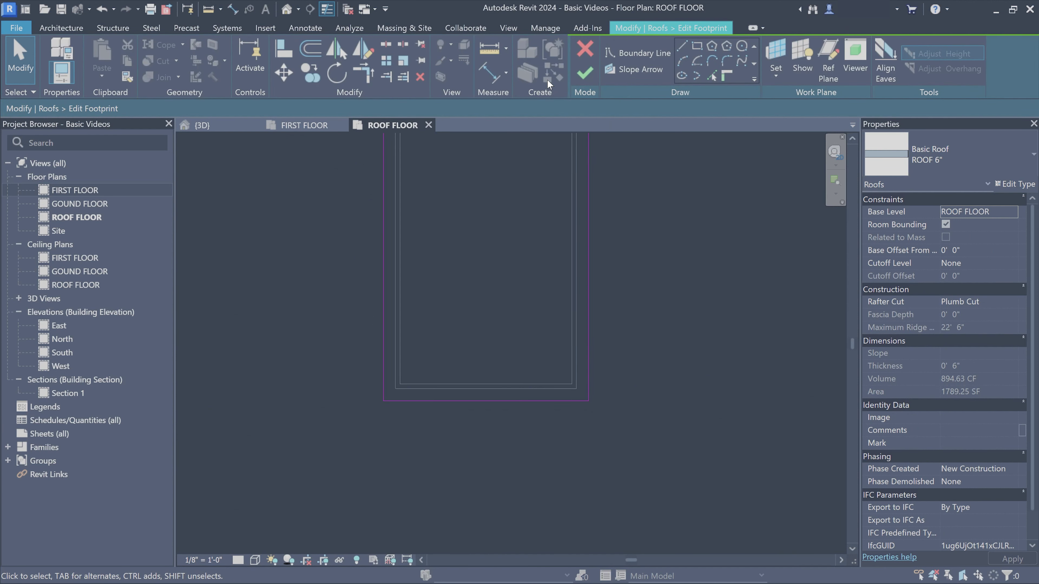
{"action": "left_click", "coordinate": [682, 46]}
{"action": "left_click", "coordinate": [461, 400]}
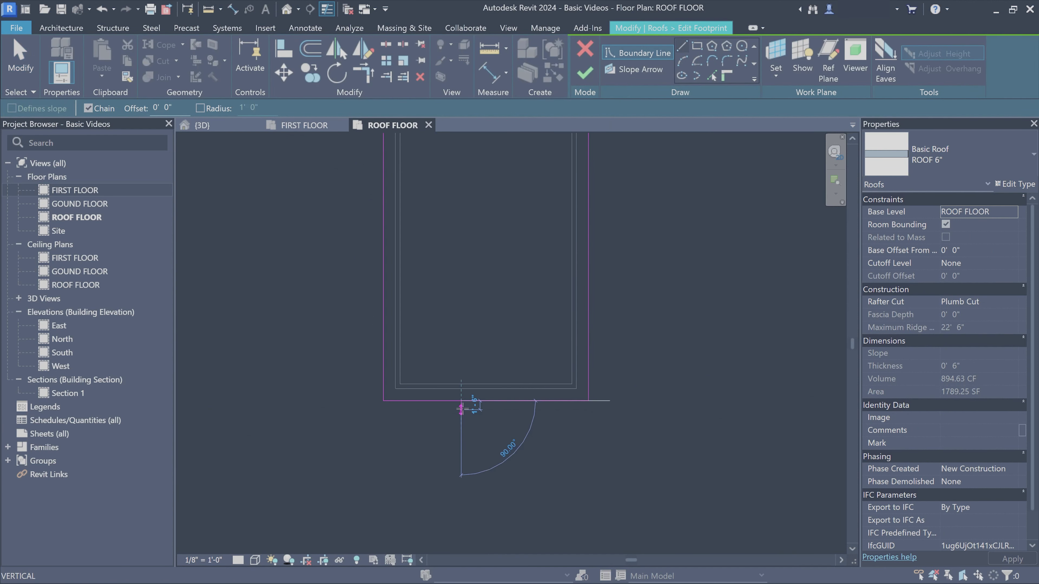
{"action": "left_click", "coordinate": [461, 412]}
{"action": "left_click", "coordinate": [588, 412]}
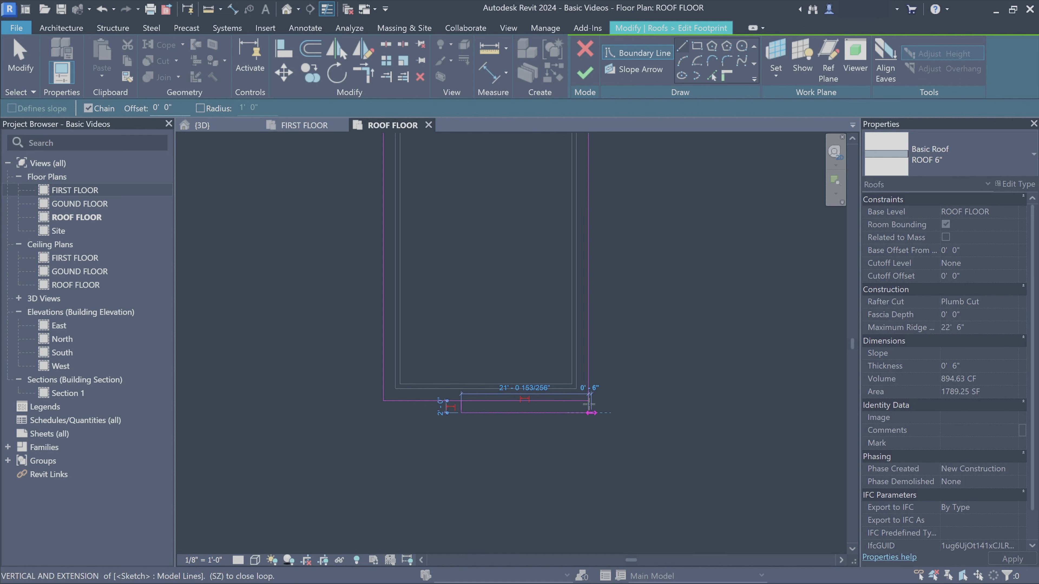
{"action": "key", "text": "Escape"}
{"action": "key", "text": "Escape"}
- Shorten the bottom boundary to meet the step, finish the footprint, and check it in 3D
{"action": "scroll", "coordinate": [580, 403], "scroll_direction": "up", "scroll_amount": 2}
{"action": "left_click", "coordinate": [450, 400]}
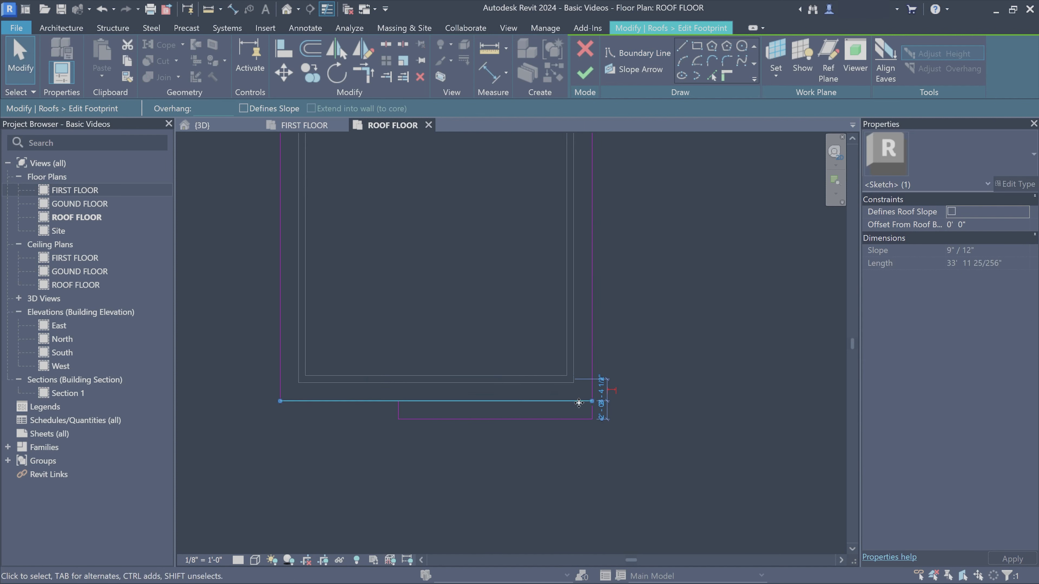
{"action": "left_click_drag", "start_coordinate": [592, 401], "coordinate": [398, 401]}
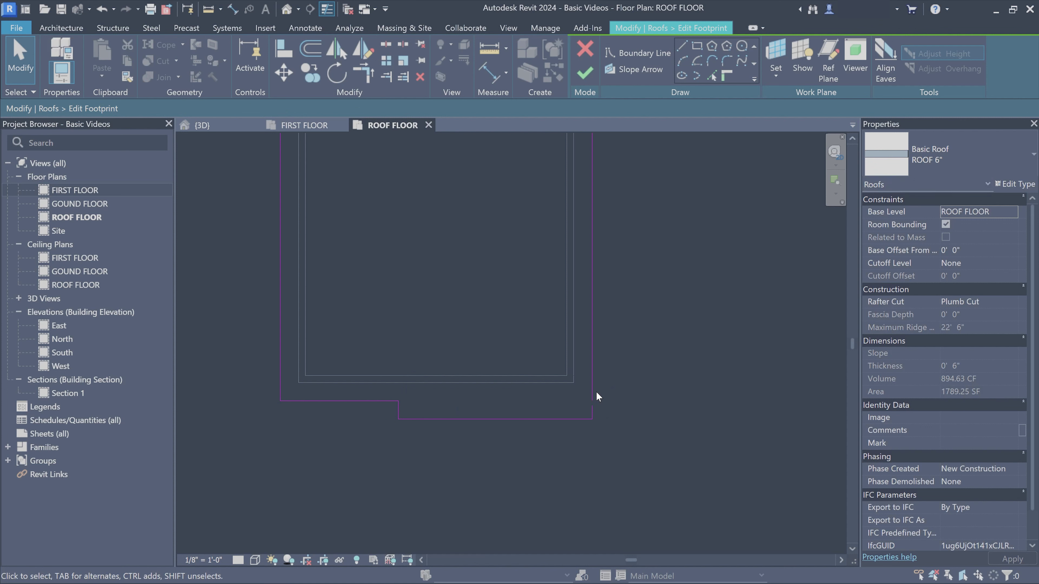
{"action": "left_click", "coordinate": [592, 403]}
{"action": "key", "text": "Escape"}
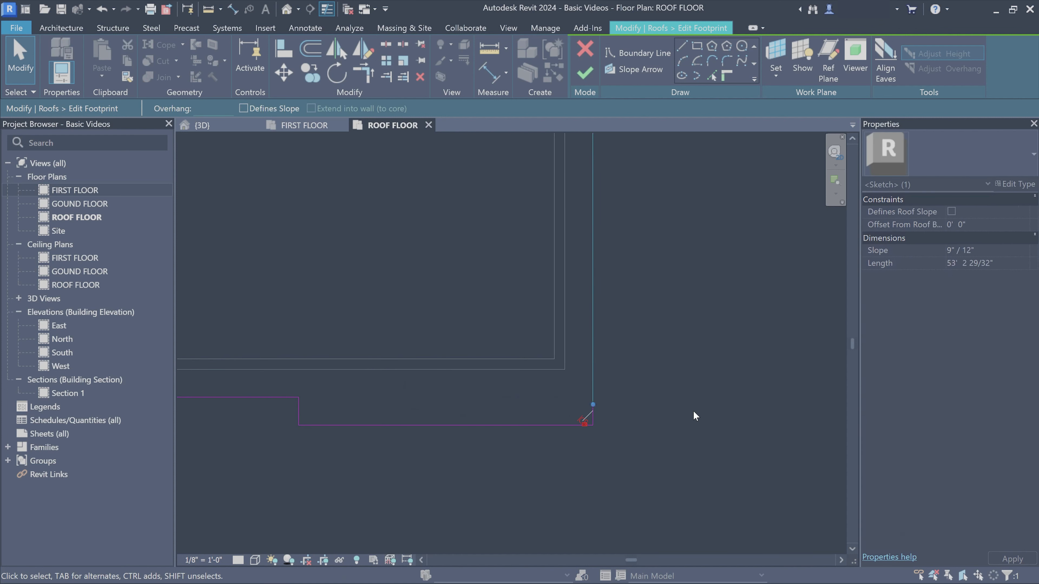
{"action": "scroll", "coordinate": [375, 358], "scroll_direction": "down", "scroll_amount": 2}
{"action": "middle_click_drag", "start_coordinate": [375, 357], "coordinate": [494, 436]}
{"action": "scroll", "coordinate": [496, 390], "scroll_direction": "down", "scroll_amount": 2}
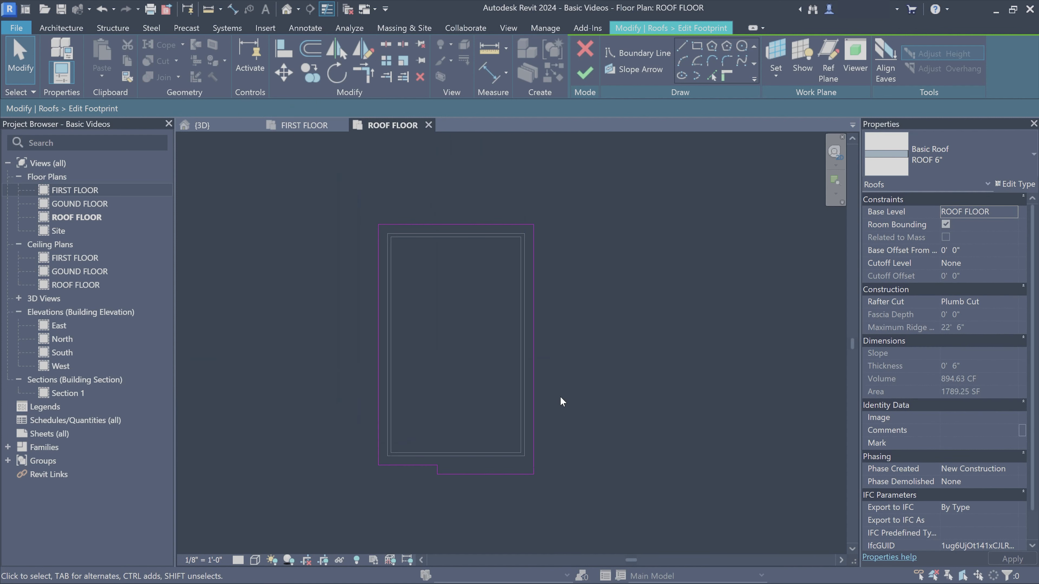
{"action": "left_click", "coordinate": [585, 73]}
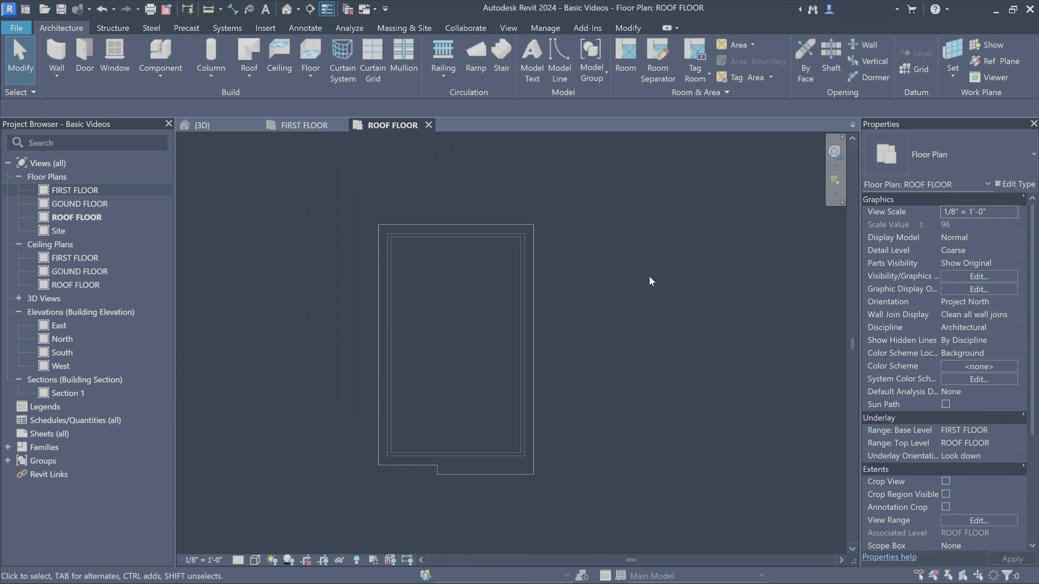
{"action": "left_click", "coordinate": [202, 125]}
{"action": "mouse_move", "coordinate": [441, 395]}
{"action": "middle_mouse_down", "text": "shift"}
{"action": "mouse_move", "coordinate": [553, 380]}
{"action": "mouse_move", "coordinate": [426, 267]}
{"action": "mouse_move", "coordinate": [423, 339]}
{"action": "middle_mouse_up", "text": "shift"}
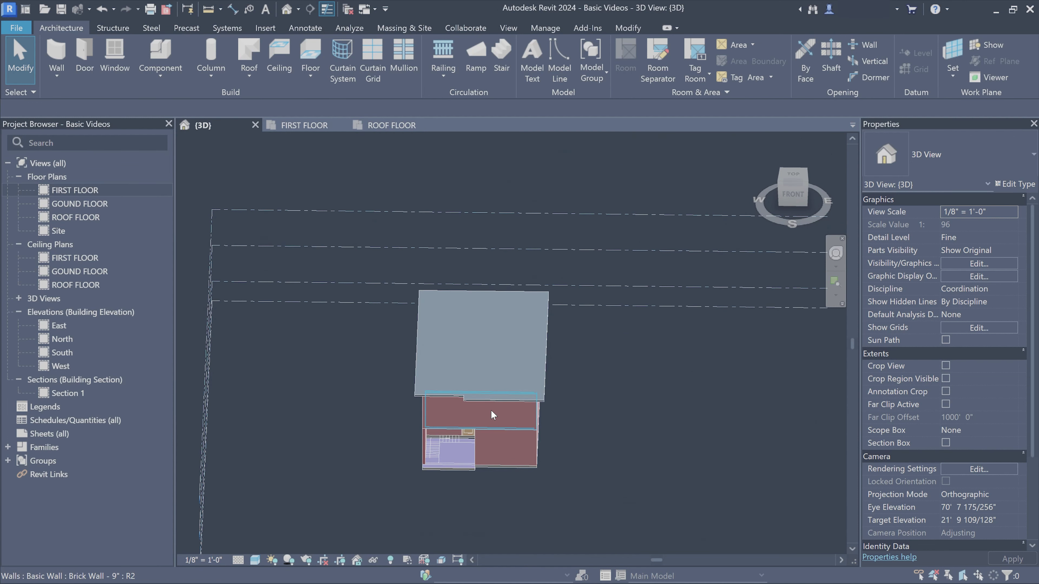
- Delete the stepped roof on the ROOF FLOOR plan and start a new Roof by Footprint
{"action": "left_click", "coordinate": [492, 400]}
{"action": "key", "text": "Escape"}
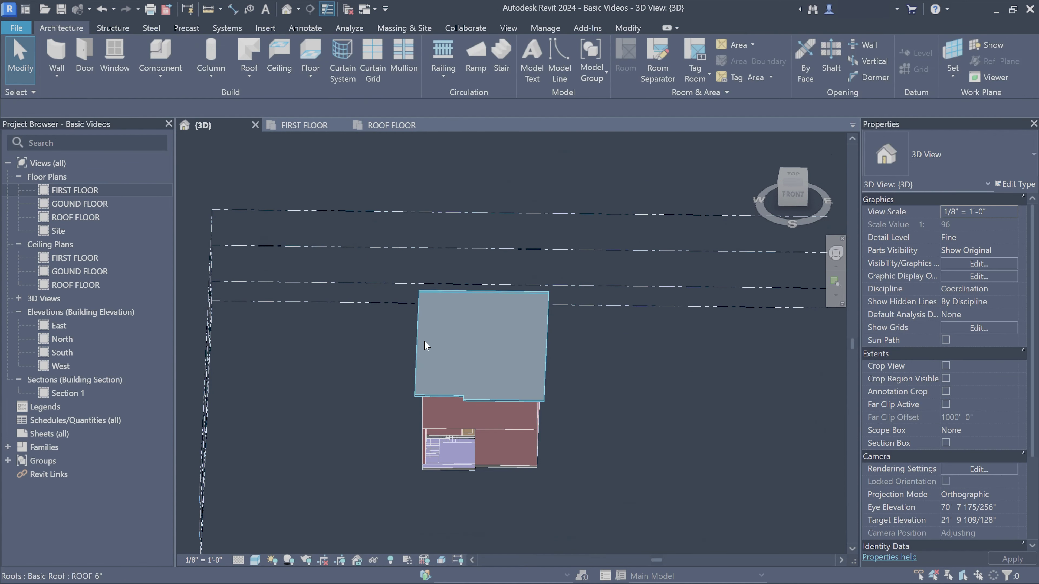
{"action": "left_click", "coordinate": [390, 124]}
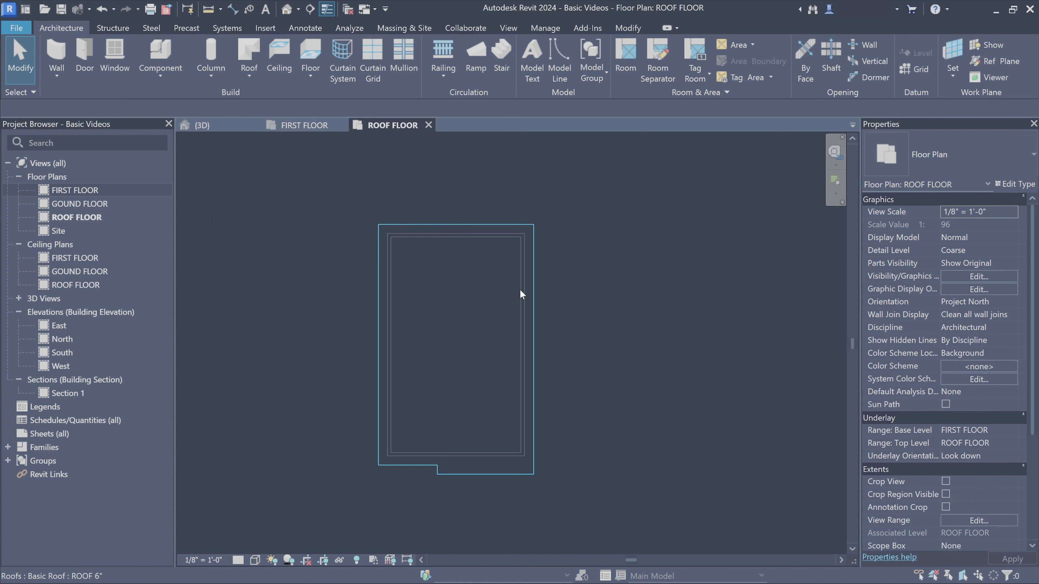
{"action": "left_click", "coordinate": [535, 297]}
{"action": "left_click", "coordinate": [430, 83]}
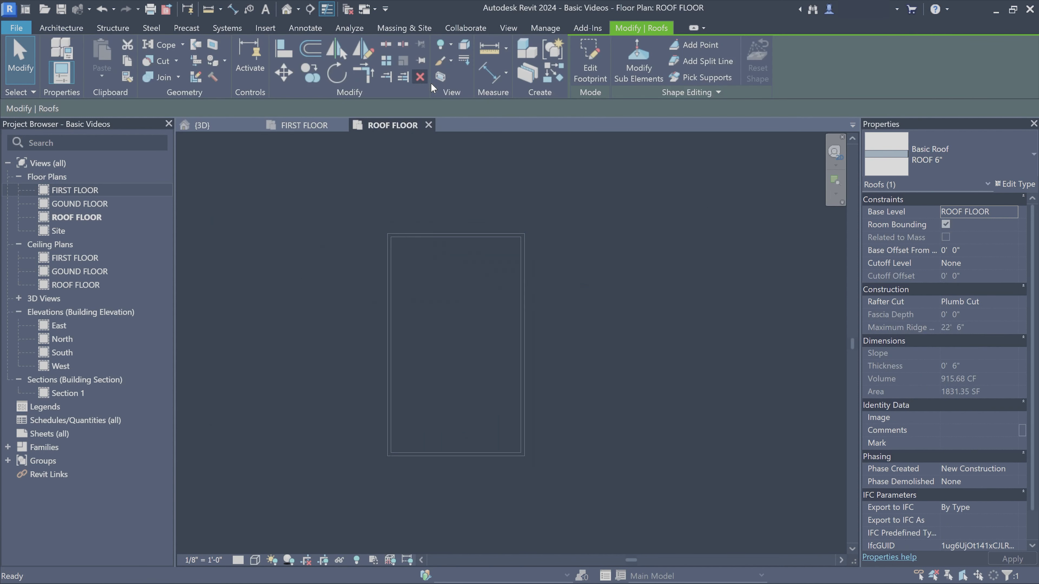
{"action": "left_click", "coordinate": [248, 72]}
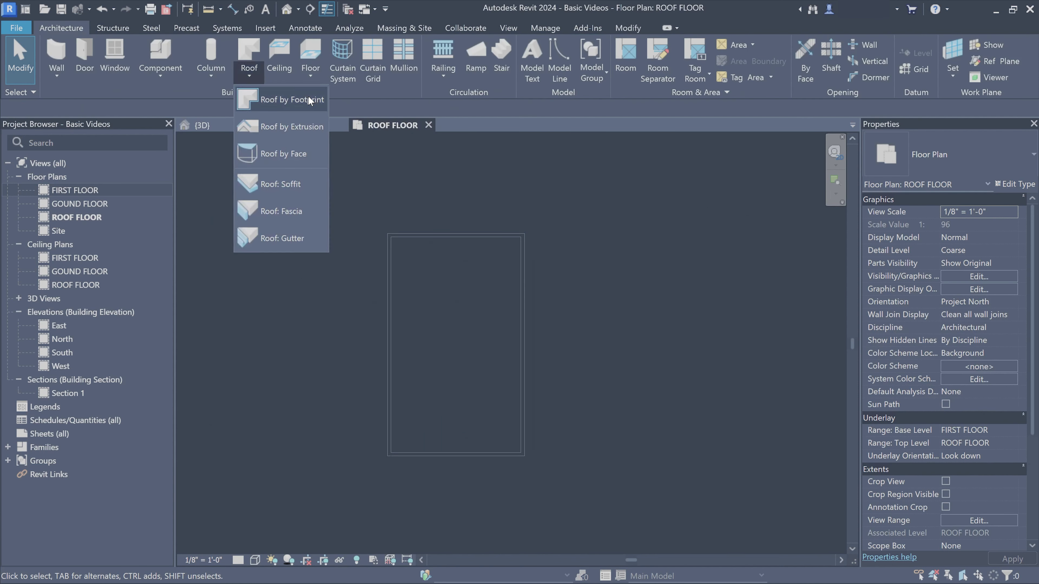
{"action": "left_click", "coordinate": [262, 97]}
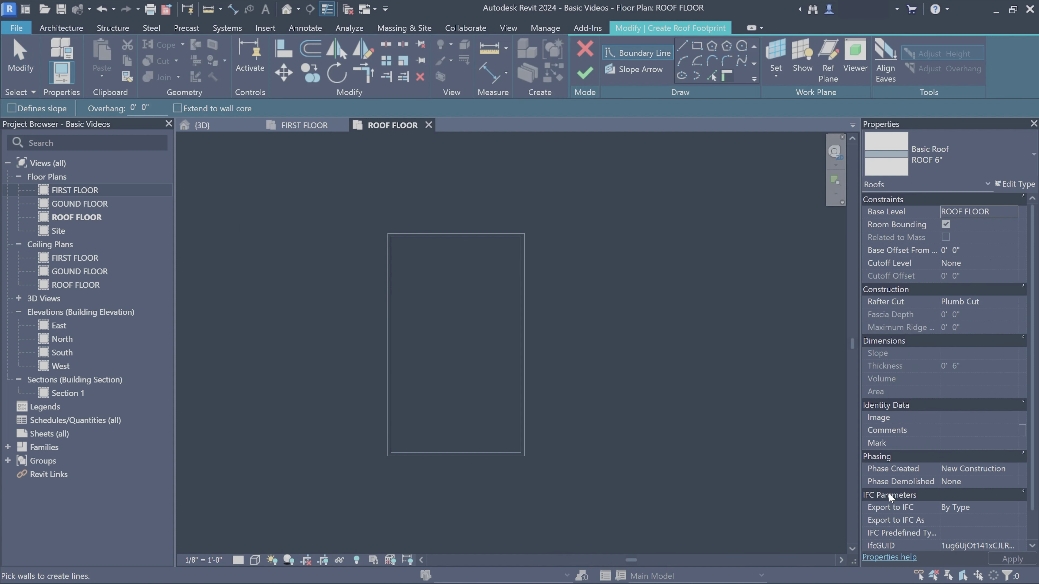
- Sketch a rectangular roof footprint offset 3' outside the walls, every edge defining a 9"/12" slope
{"action": "left_click", "coordinate": [12, 108]}
{"action": "left_click", "coordinate": [698, 45]}
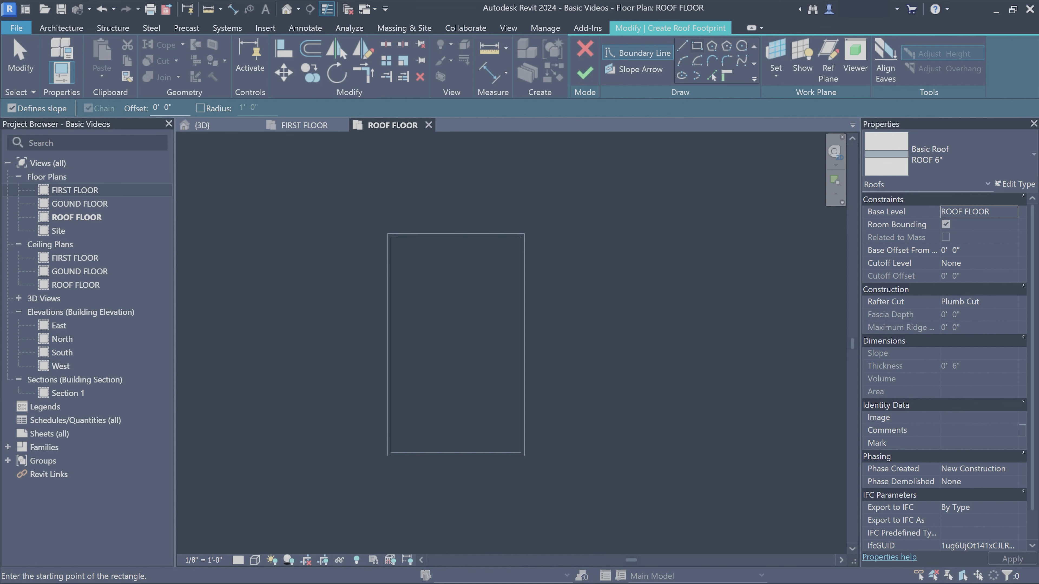
{"action": "left_click", "coordinate": [159, 107]}
{"action": "type", "text": "3"}
{"action": "left_click", "coordinate": [388, 233]}
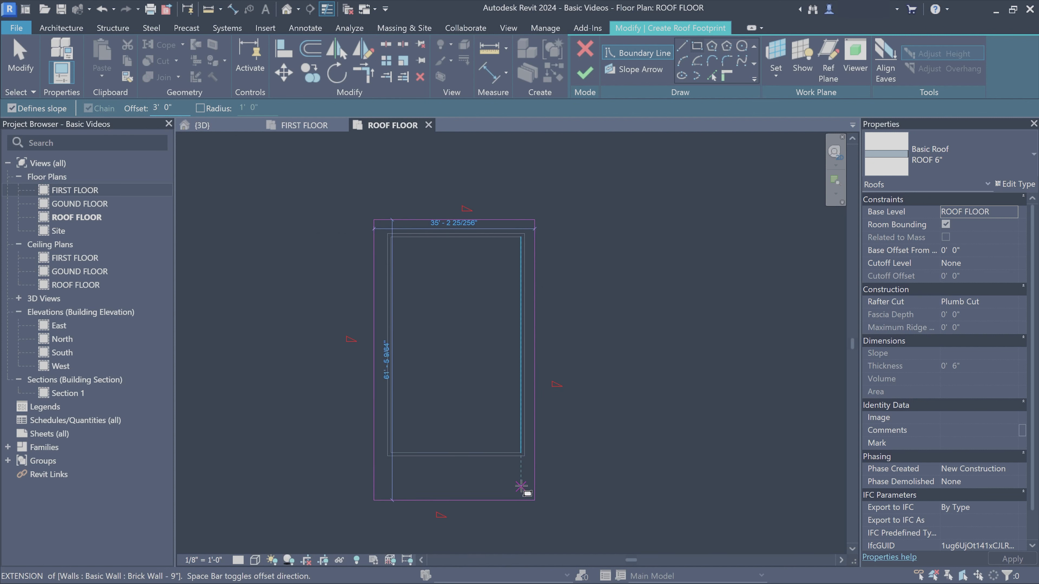
{"action": "left_click", "coordinate": [524, 456]}
{"action": "right_click", "coordinate": [584, 379]}
{"action": "key", "text": "Escape"}
{"action": "key", "text": "Escape"}
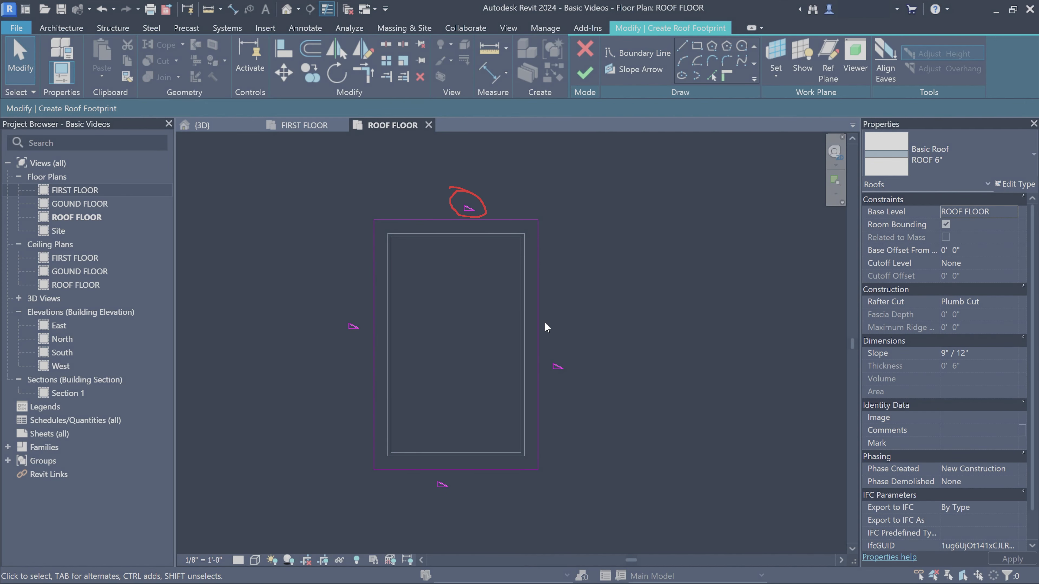
- Clear Defines slope on the left and right footprint lines and finish the sketch as a gable roof
{"action": "left_click_drag", "start_coordinate": [552, 333], "coordinate": [527, 347]}
{"action": "left_click_drag", "start_coordinate": [368, 306], "coordinate": [327, 315]}
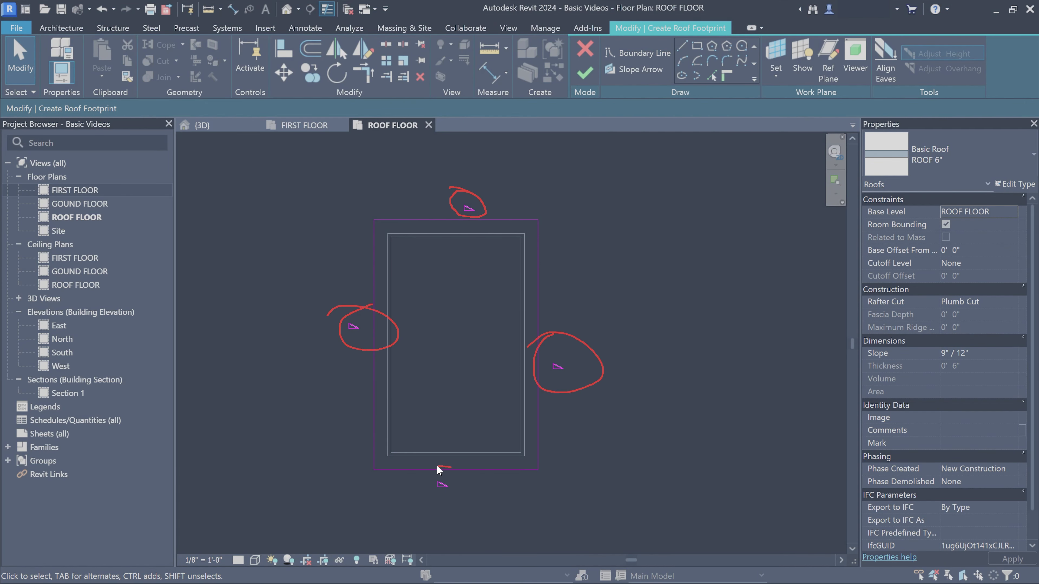
{"action": "left_click_drag", "start_coordinate": [437, 466], "coordinate": [436, 467]}
{"action": "left_click_drag", "start_coordinate": [610, 247], "coordinate": [580, 281]}
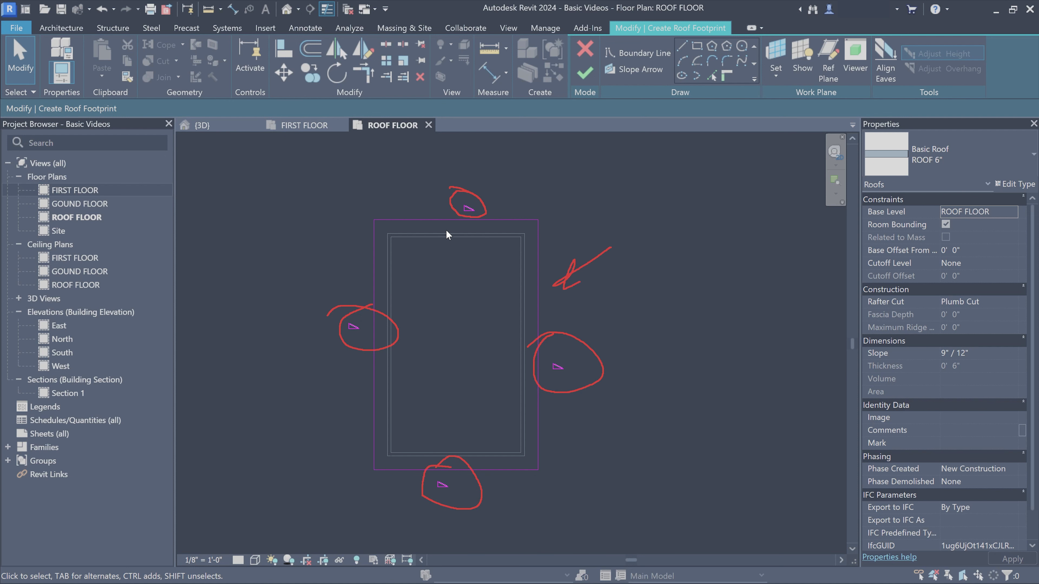
{"action": "left_click_drag", "start_coordinate": [335, 241], "coordinate": [417, 261]}
{"action": "left_click_drag", "start_coordinate": [374, 245], "coordinate": [404, 262]}
{"action": "left_click_drag", "start_coordinate": [561, 301], "coordinate": [198, 305]}
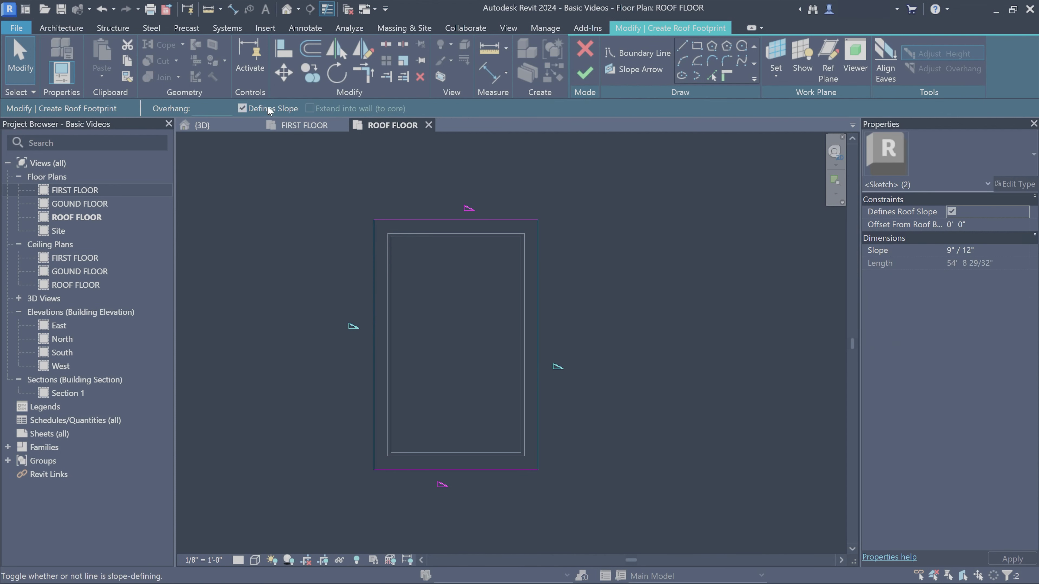
{"action": "left_click", "coordinate": [242, 108]}
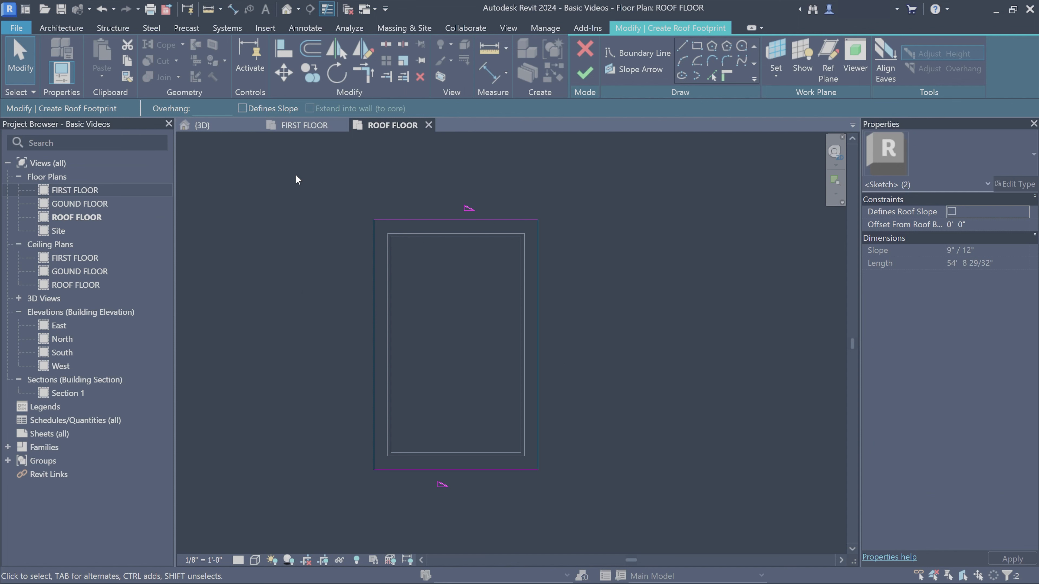
{"action": "left_click", "coordinate": [643, 261]}
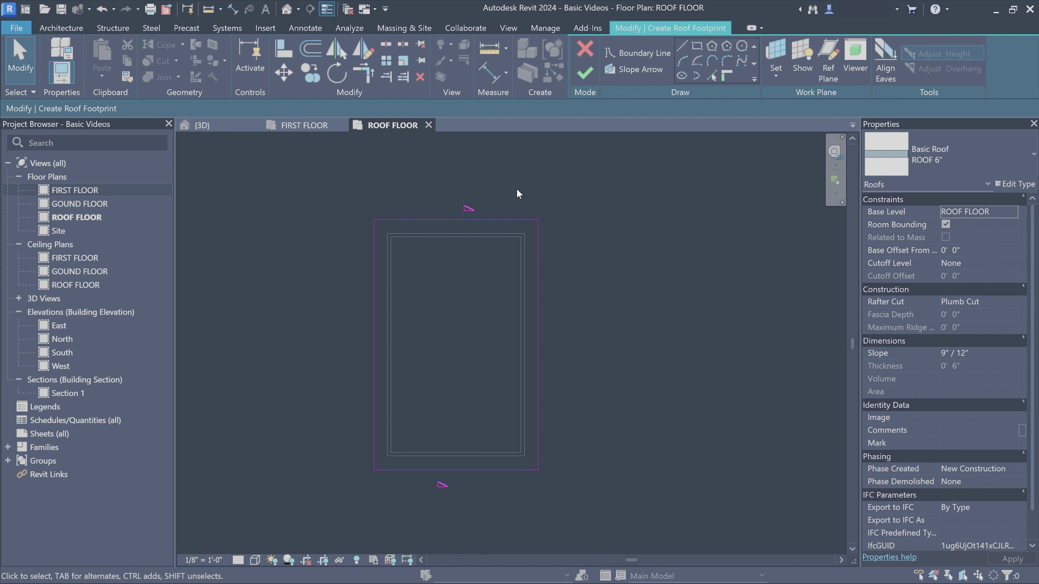
{"action": "left_click", "coordinate": [584, 72]}
{"action": "key", "text": "Escape"}
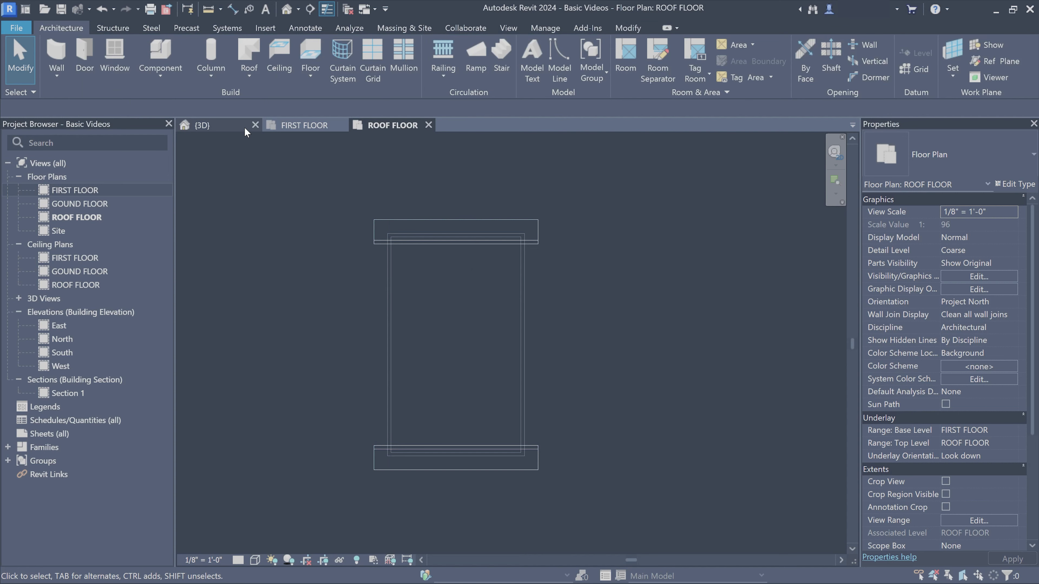
- In 3D, drag the roof ridge down to lower the pitch to 5 81/128"/12", then return to ROOF FLOOR
{"action": "left_click", "coordinate": [213, 125]}
{"action": "mouse_move", "coordinate": [457, 301]}
{"action": "middle_mouse_down", "text": "shift"}
{"action": "mouse_move", "coordinate": [334, 188]}
{"action": "mouse_move", "coordinate": [450, 246]}
{"action": "middle_mouse_up", "text": "shift"}
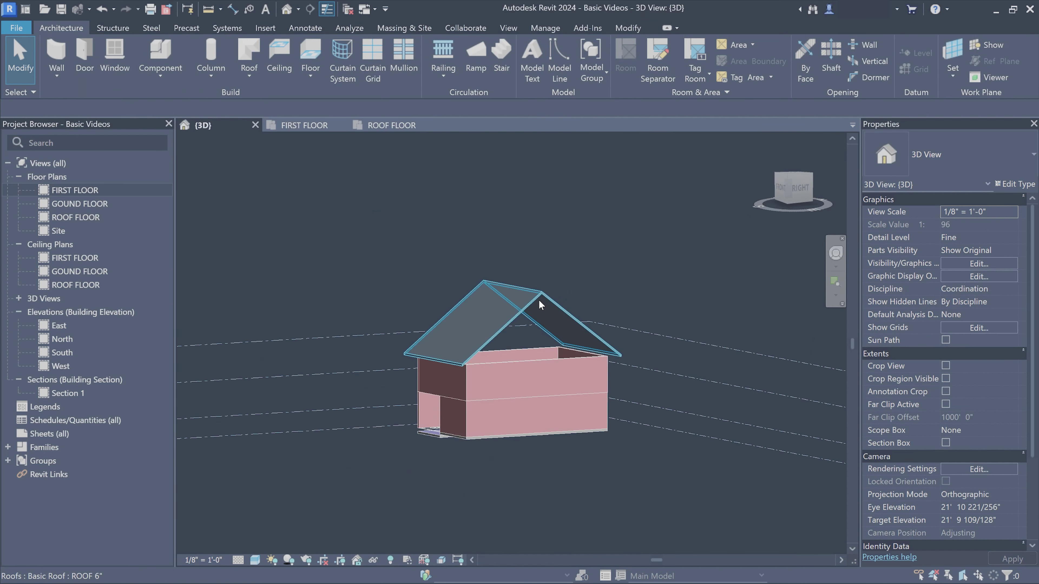
{"action": "left_click", "coordinate": [597, 341]}
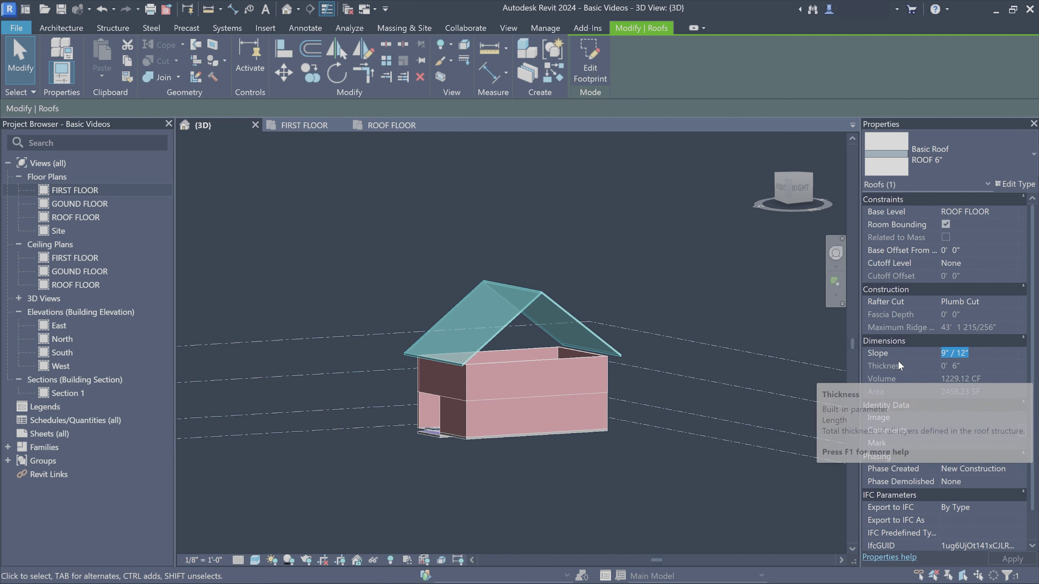
{"action": "left_click", "coordinate": [984, 354]}
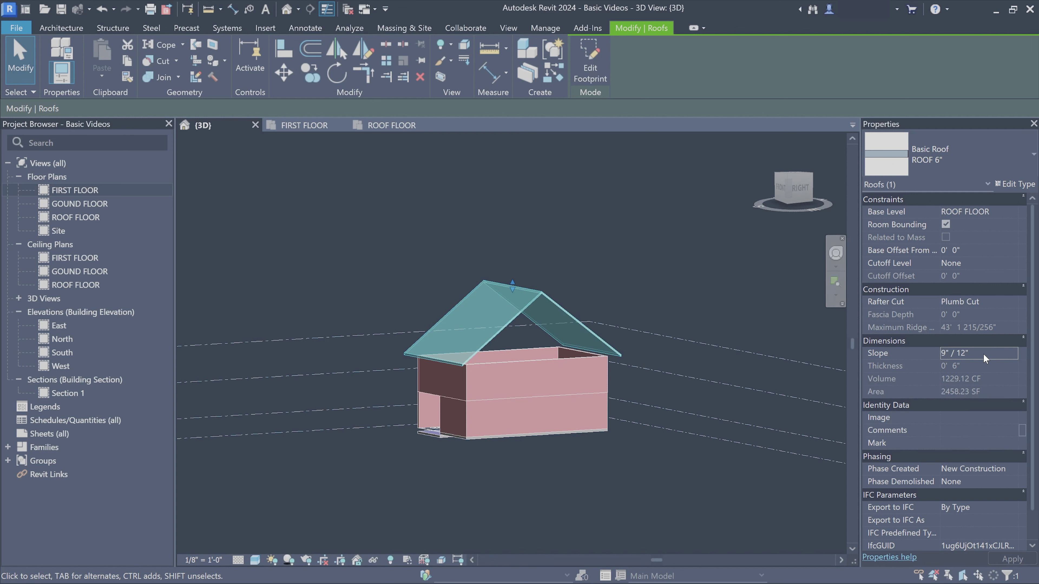
{"action": "scroll", "coordinate": [525, 382], "scroll_direction": "up", "scroll_amount": 3}
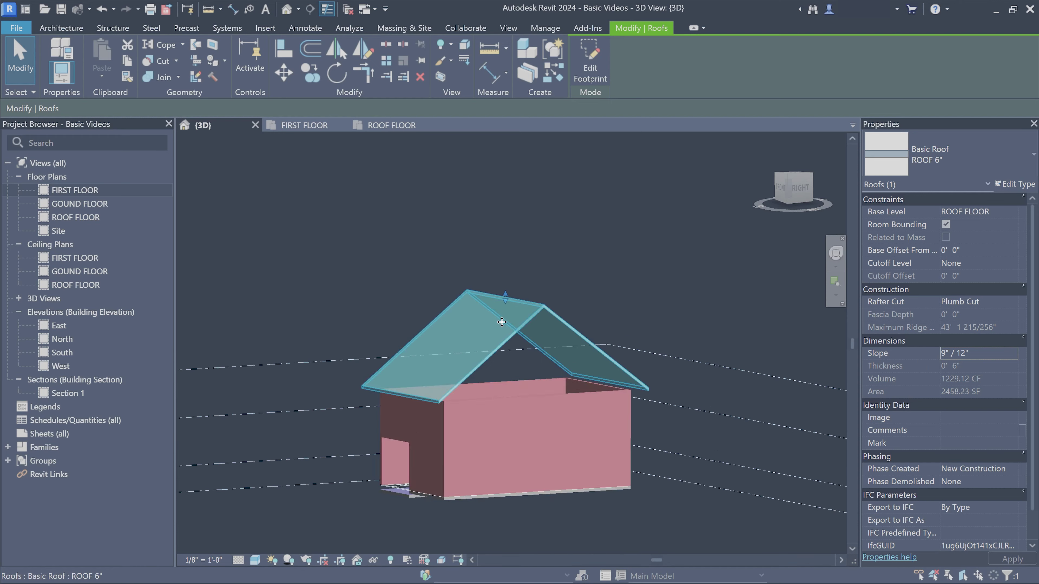
{"action": "left_click_drag", "start_coordinate": [504, 295], "coordinate": [501, 335]}
{"action": "key", "text": "Escape"}
{"action": "mouse_move", "coordinate": [501, 334]}
{"action": "middle_mouse_down", "text": "shift"}
{"action": "mouse_move", "coordinate": [505, 431]}
{"action": "mouse_move", "coordinate": [402, 330]}
{"action": "middle_mouse_up", "text": "shift"}
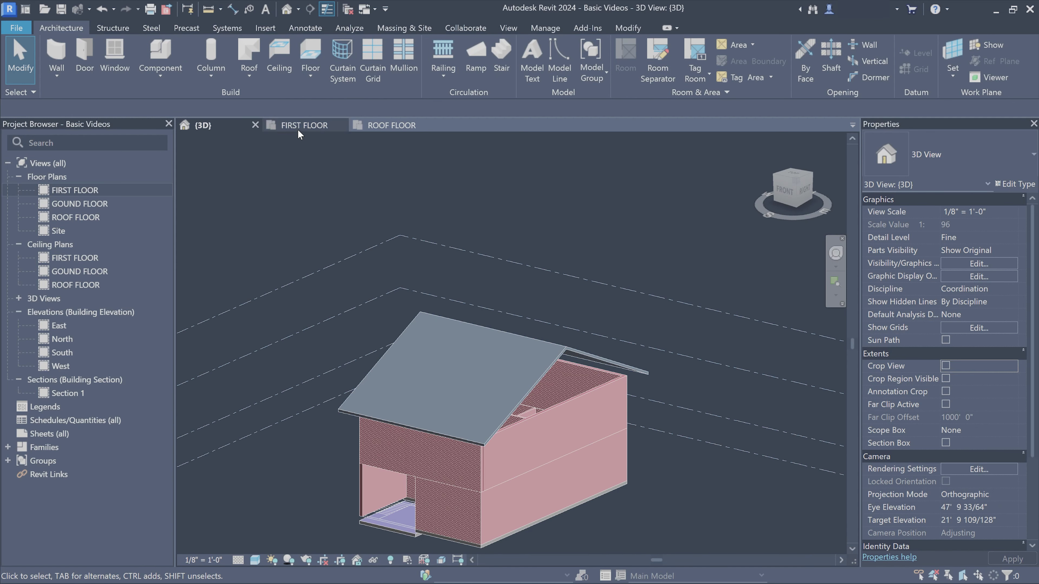
{"action": "left_click", "coordinate": [390, 126]}
- Move Defines slope from the top and bottom footprint lines to the left and right lines
{"action": "left_click", "coordinate": [532, 264]}
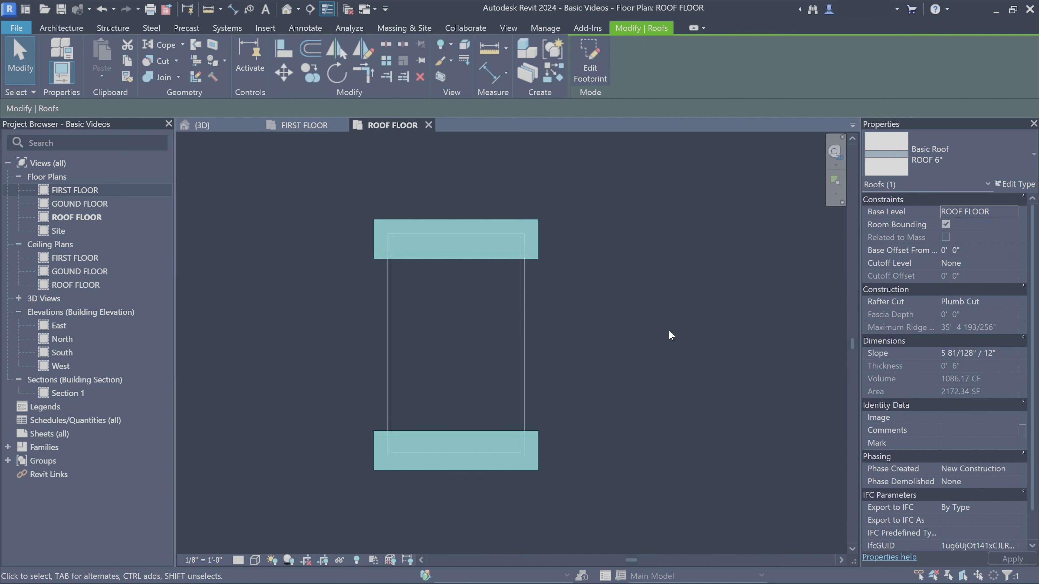
{"action": "left_click", "coordinate": [595, 69]}
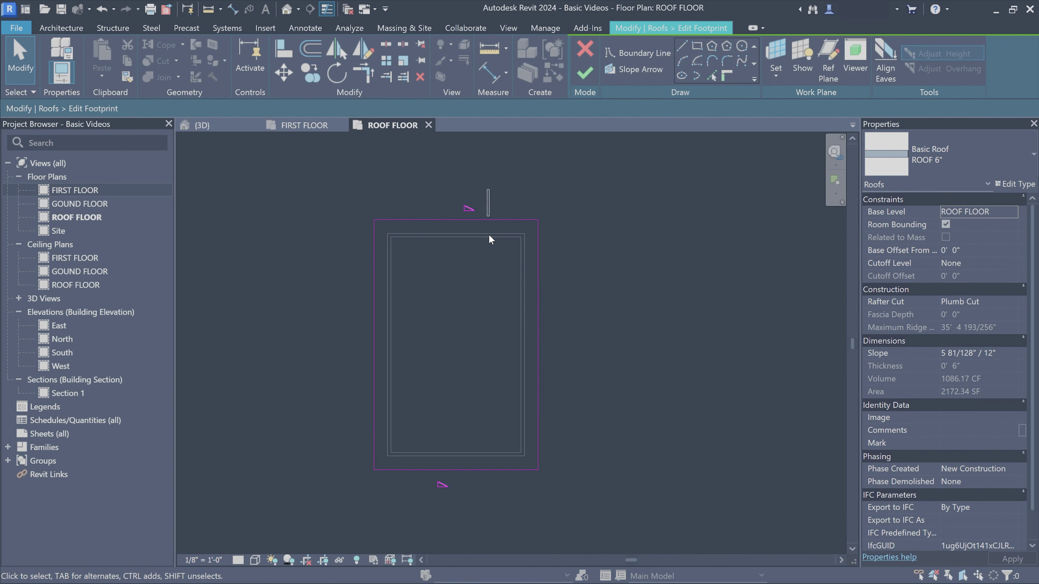
{"action": "left_click_drag", "start_coordinate": [459, 494], "coordinate": [460, 495]}
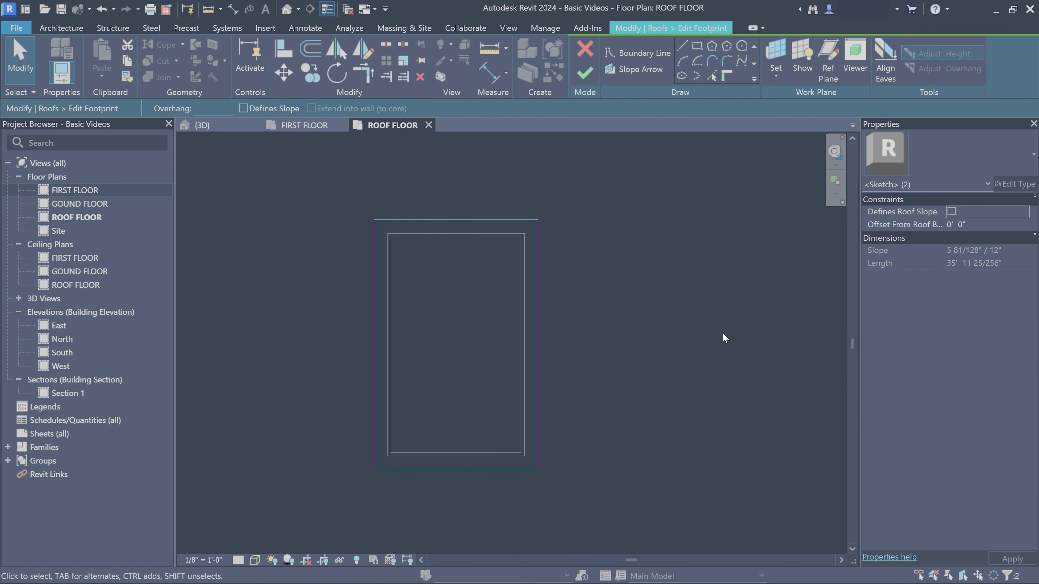
{"action": "left_click_drag", "start_coordinate": [722, 338], "coordinate": [308, 346]}
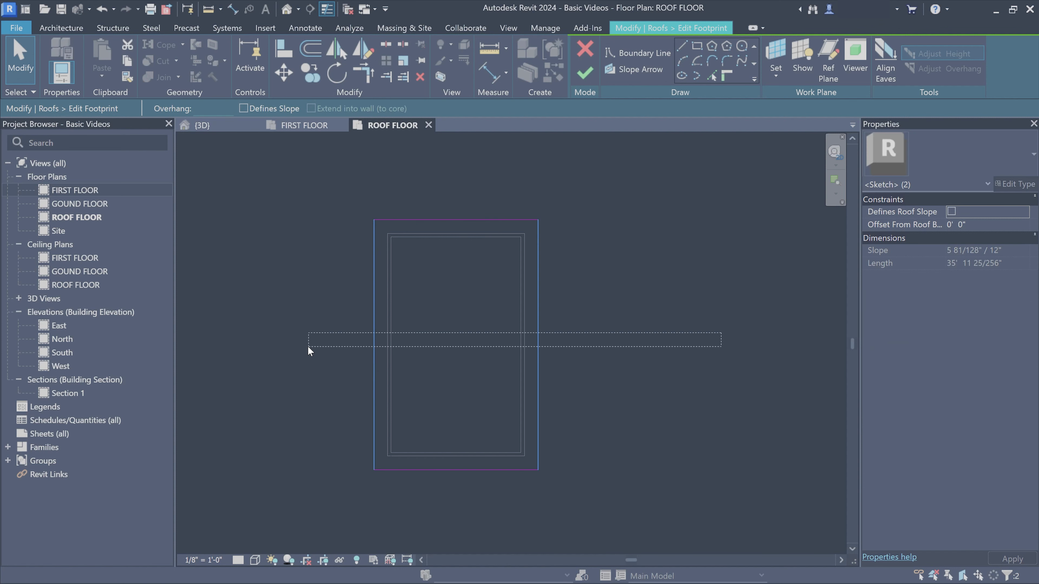
{"action": "left_click", "coordinate": [654, 248]}
{"action": "left_click", "coordinate": [585, 73]}
{"action": "left_click", "coordinate": [701, 261]}
{"action": "left_click", "coordinate": [202, 124]}
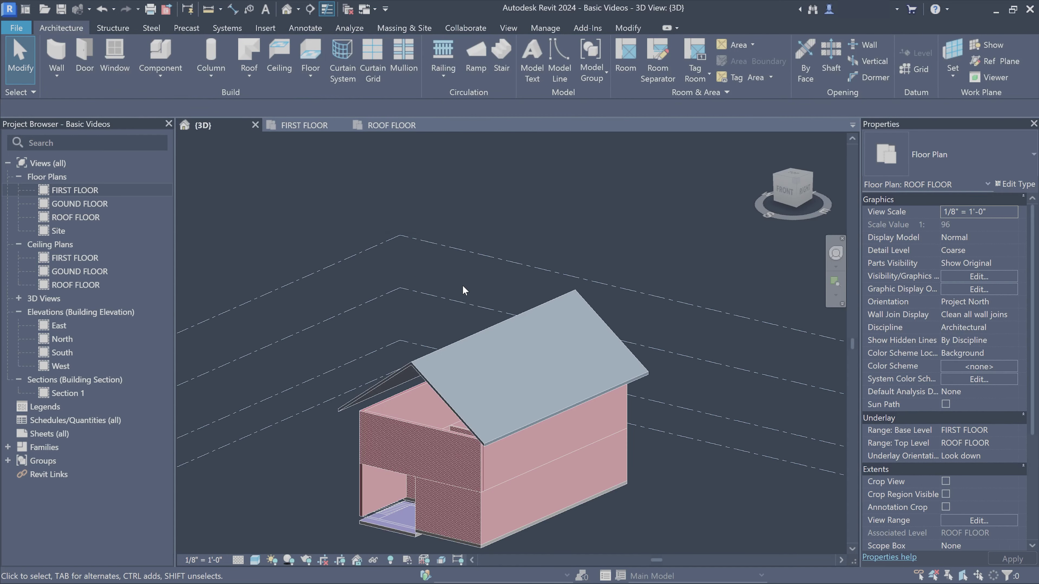
{"action": "mouse_move", "coordinate": [464, 289]}
{"action": "middle_mouse_down", "text": "shift"}
{"action": "mouse_move", "coordinate": [554, 306]}
{"action": "mouse_move", "coordinate": [485, 204]}
{"action": "middle_mouse_up", "text": "shift"}
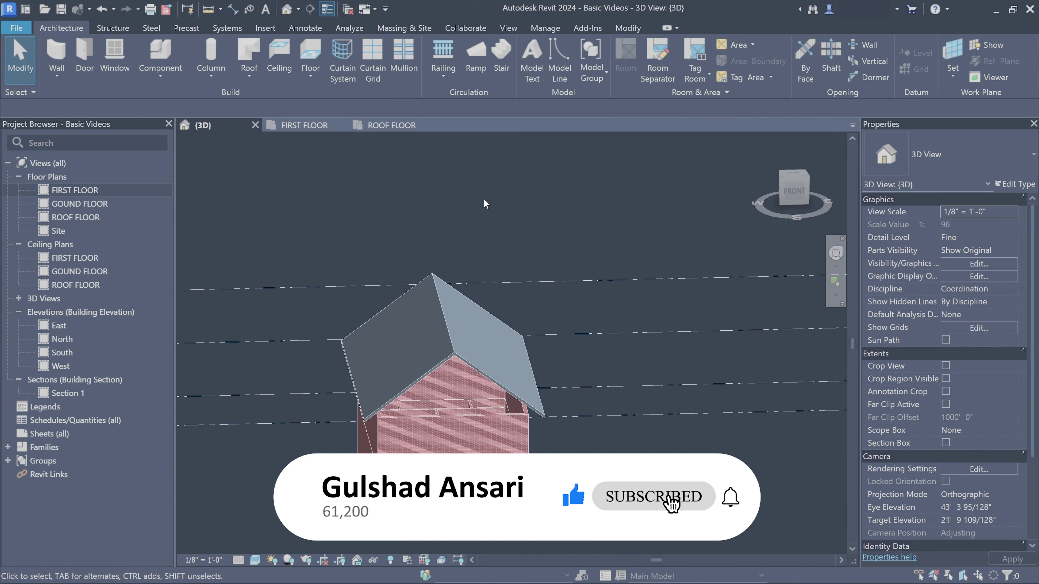
- Remove the right edge's slope so only the left edge slopes, checking the shed roof in 3D
{"action": "left_click", "coordinate": [391, 125]}
{"action": "left_click", "coordinate": [385, 274]}
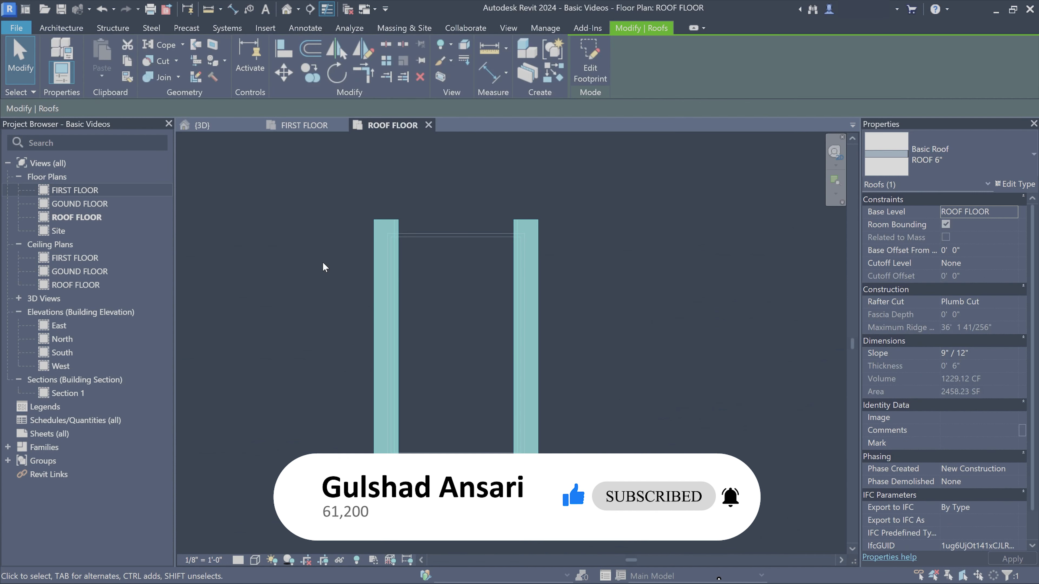
{"action": "left_click", "coordinate": [590, 61]}
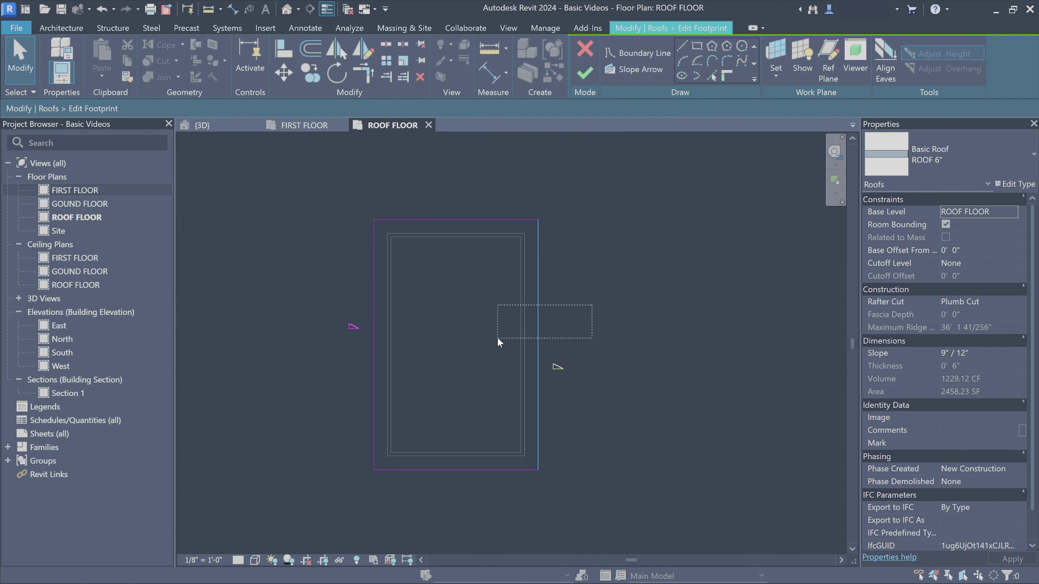
{"action": "left_click", "coordinate": [243, 109]}
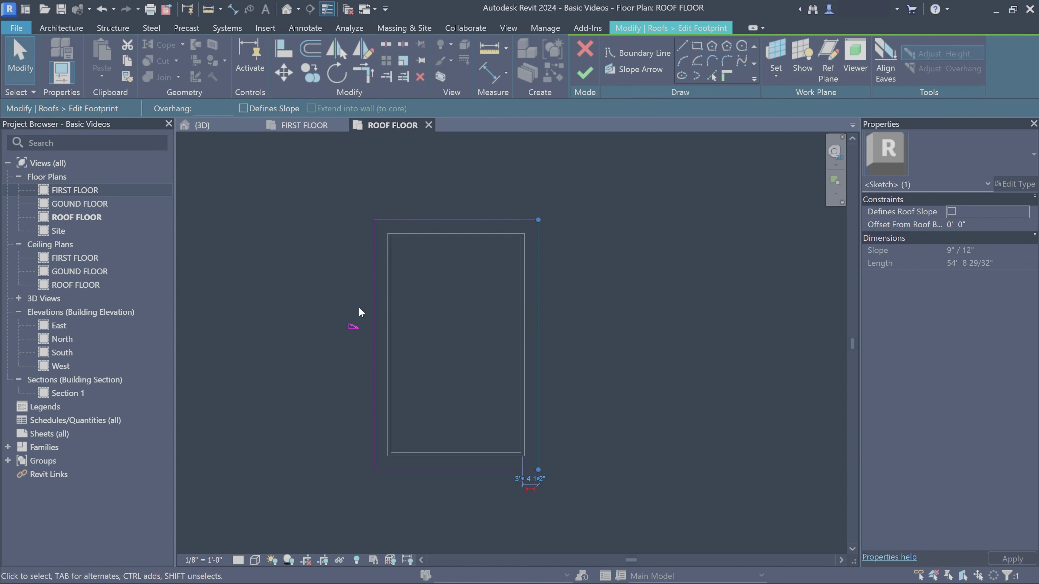
{"action": "left_click", "coordinate": [675, 337]}
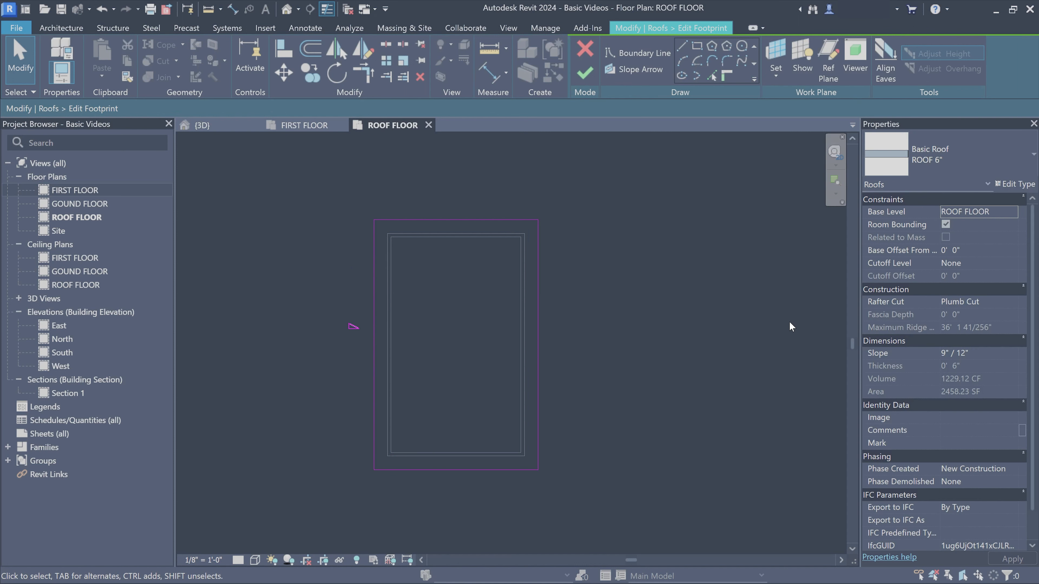
{"action": "left_click", "coordinate": [586, 79]}
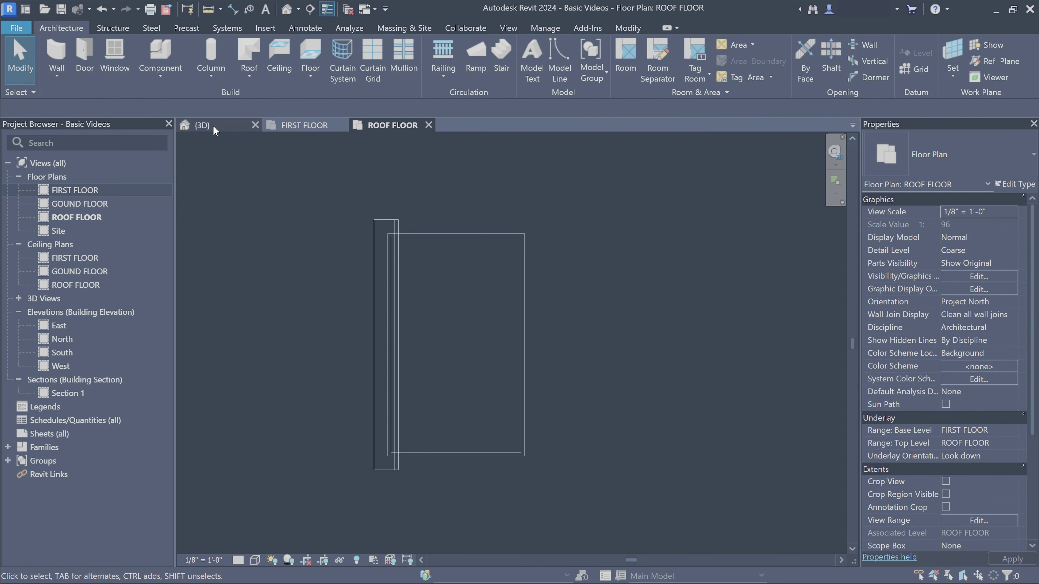
{"action": "left_click", "coordinate": [213, 125]}
{"action": "middle_click_drag", "start_coordinate": [540, 353], "coordinate": [301, 405], "text": "shift"}
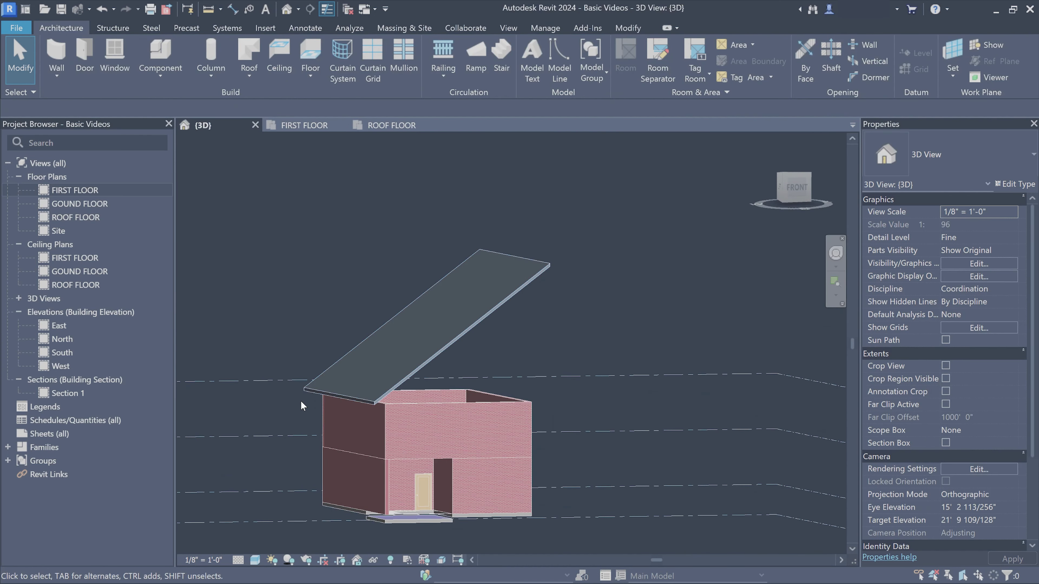
{"action": "left_click", "coordinate": [384, 124]}
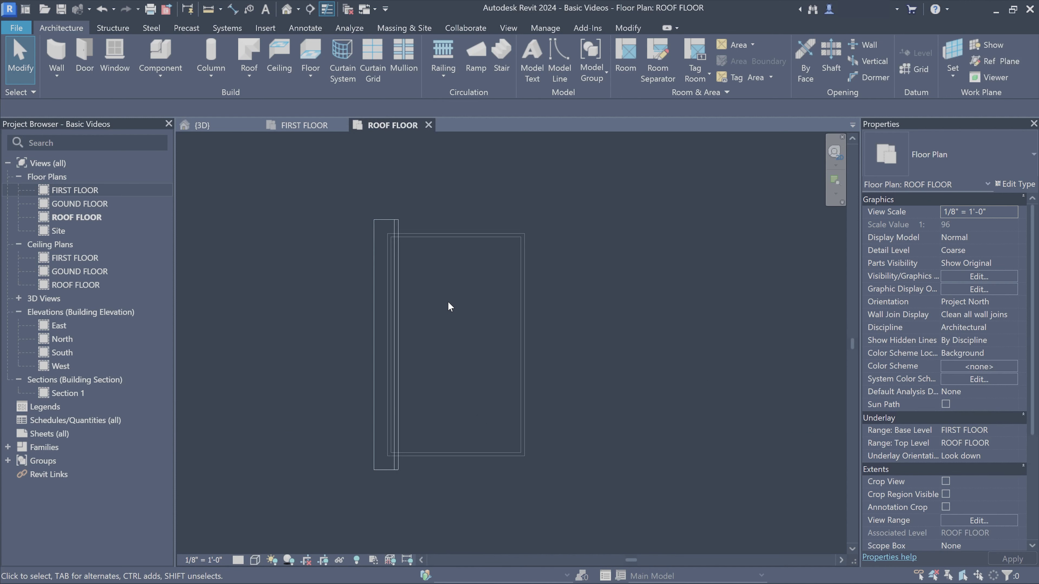
- Make the top and bottom footprint lines define slope too and finish the roof sketch
{"action": "left_click", "coordinate": [384, 233]}
{"action": "double_click", "coordinate": [394, 315]}
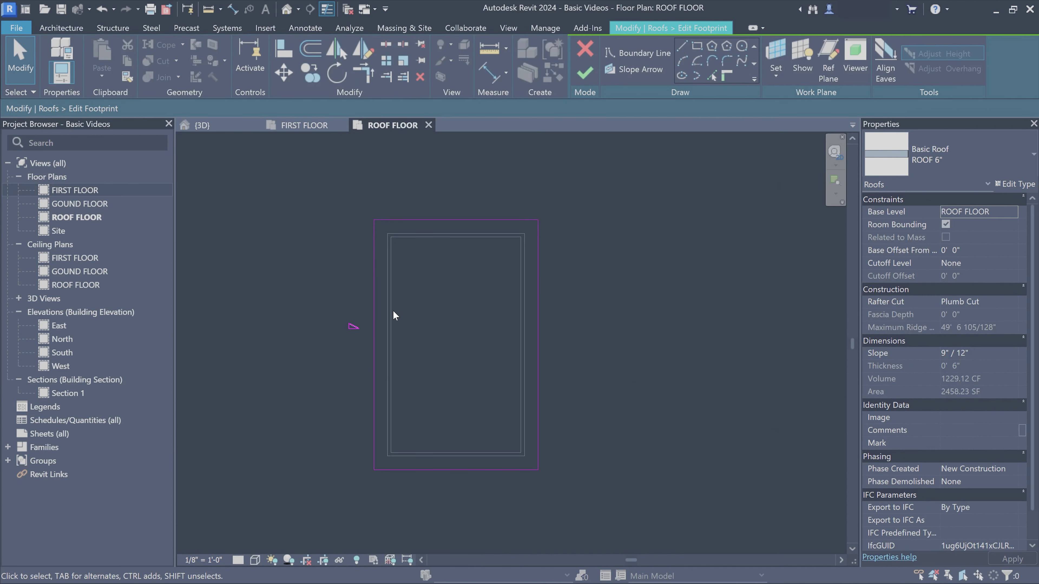
{"action": "left_click", "coordinate": [393, 466], "text": "ctrl"}
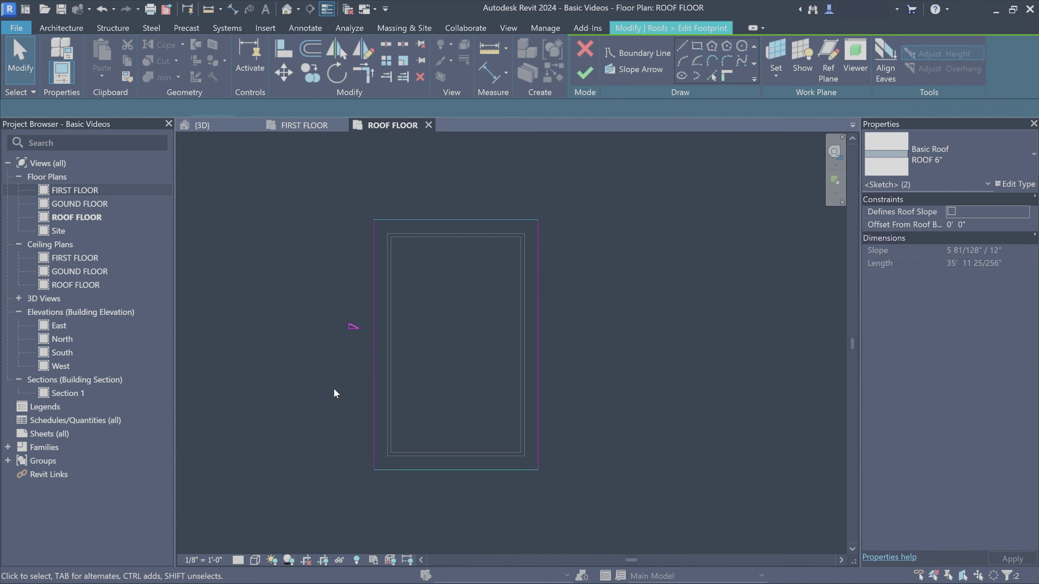
{"action": "left_click", "coordinate": [256, 110]}
{"action": "left_click", "coordinate": [651, 277]}
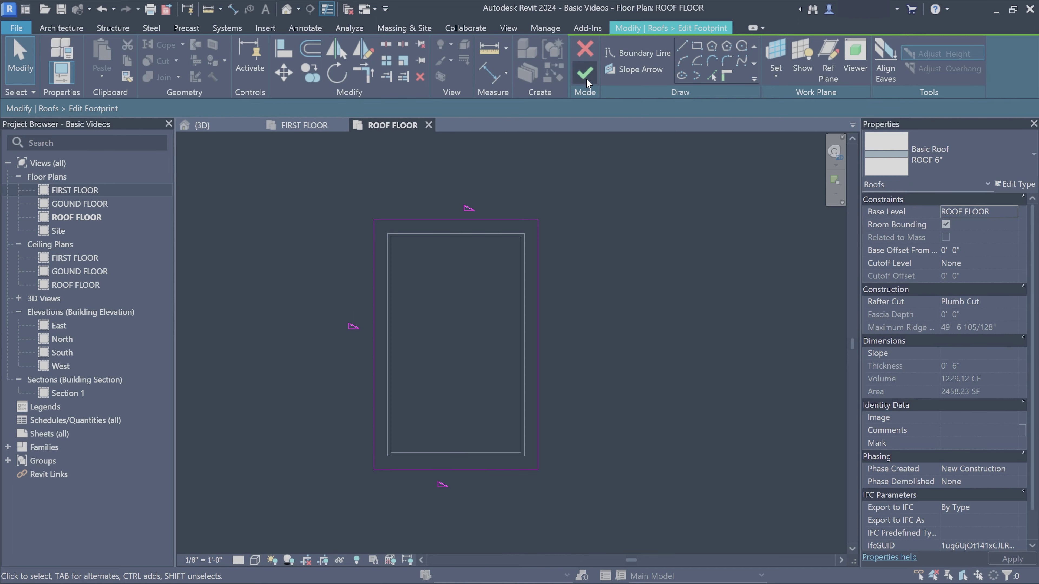
{"action": "left_click", "coordinate": [585, 73]}
{"action": "left_click", "coordinate": [283, 136]}
- Orbit the 3D view to inspect the hip roof from several angles
{"action": "left_click", "coordinate": [201, 125]}
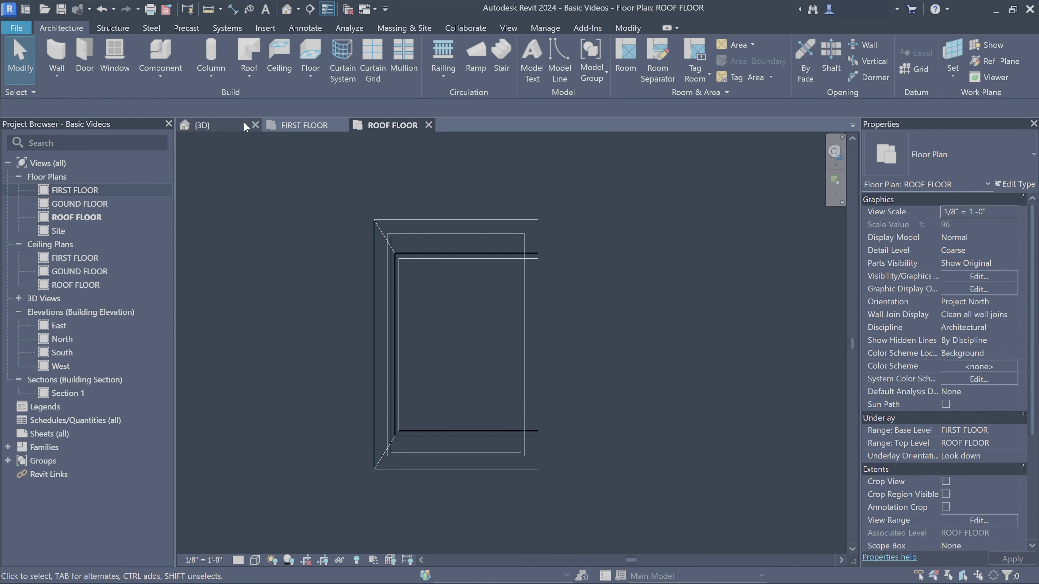
{"action": "mouse_move", "coordinate": [552, 246]}
{"action": "middle_mouse_down", "text": "shift"}
{"action": "mouse_move", "coordinate": [707, 381]}
{"action": "mouse_move", "coordinate": [711, 360]}
{"action": "mouse_move", "coordinate": [584, 313]}
{"action": "mouse_move", "coordinate": [522, 304]}
{"action": "mouse_move", "coordinate": [555, 325]}
{"action": "middle_mouse_up", "text": "shift"}
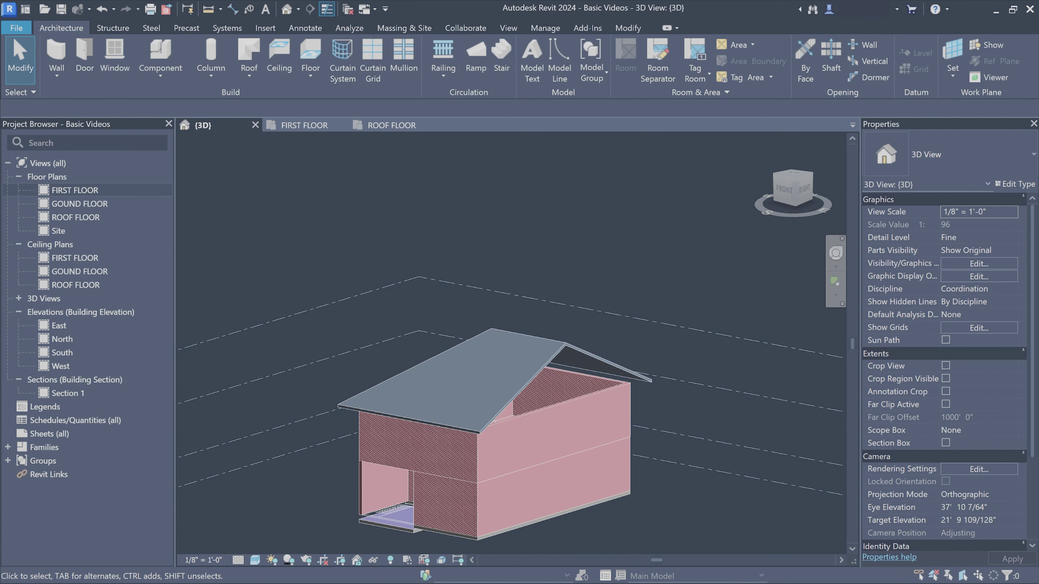
{"action": "middle_click_drag", "start_coordinate": [673, 314], "coordinate": [568, 360], "text": "shift"}
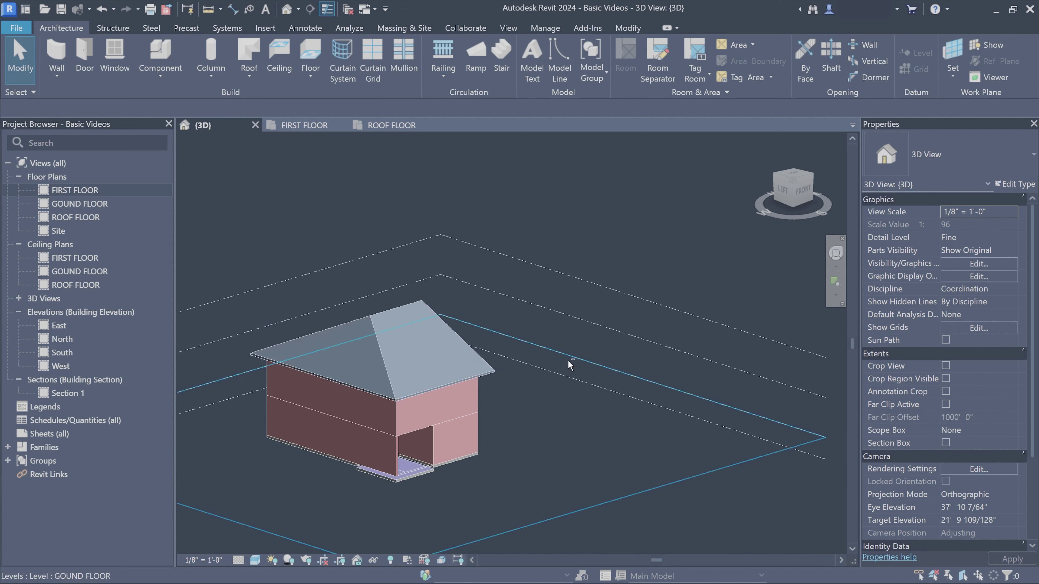
{"action": "left_click", "coordinate": [376, 338]}
{"action": "mouse_move", "coordinate": [376, 338]}
{"action": "middle_mouse_down", "text": "shift"}
{"action": "mouse_move", "coordinate": [428, 302]}
{"action": "mouse_move", "coordinate": [621, 383]}
{"action": "mouse_move", "coordinate": [540, 362]}
{"action": "mouse_move", "coordinate": [475, 261]}
{"action": "mouse_move", "coordinate": [482, 340]}
{"action": "middle_mouse_up", "text": "shift"}
{"action": "key", "text": "Escape"}
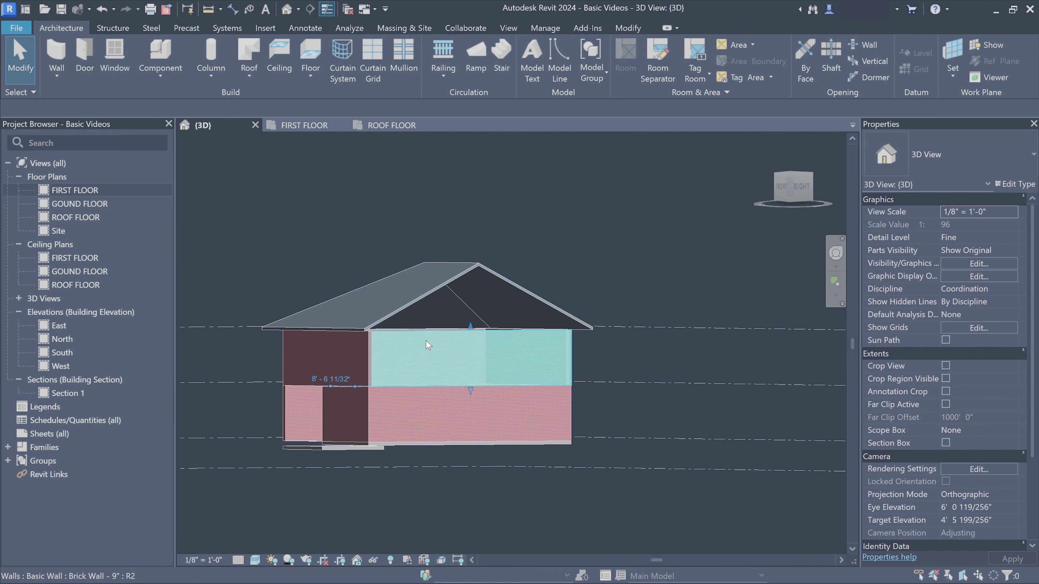
- Stretch the upper-storey brick wall's top up to the roof by dragging it
{"action": "left_click", "coordinate": [428, 345]}
{"action": "mouse_move", "coordinate": [422, 358]}
{"action": "middle_mouse_down", "text": "shift"}
{"action": "mouse_move", "coordinate": [375, 360]}
{"action": "mouse_move", "coordinate": [506, 329]}
{"action": "middle_mouse_up", "text": "shift"}
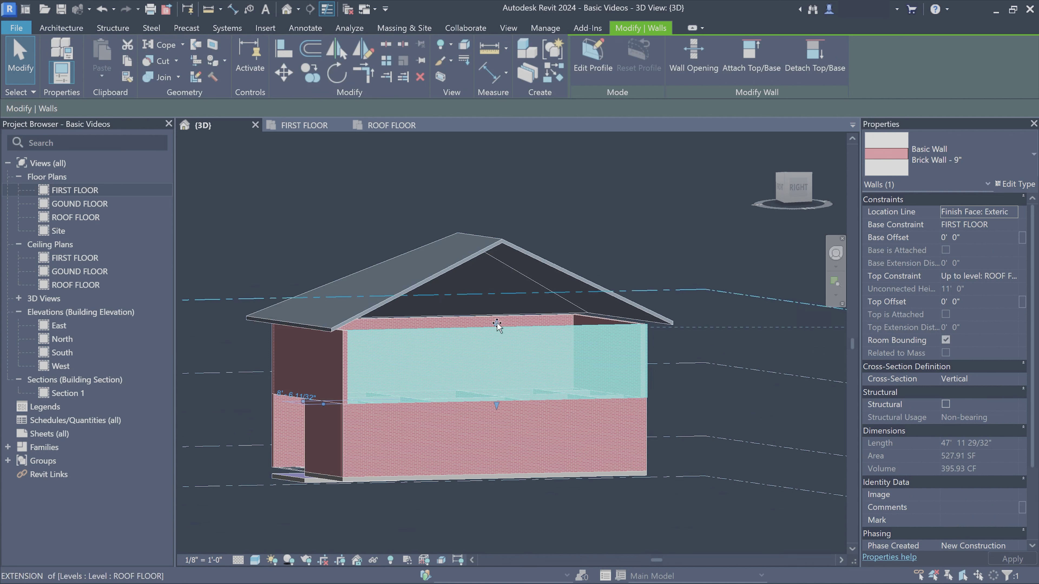
{"action": "left_click_drag", "start_coordinate": [496, 323], "coordinate": [496, 226]}
{"action": "left_click", "coordinate": [613, 173]}
{"action": "mouse_move", "coordinate": [613, 172]}
{"action": "middle_mouse_down", "text": "shift"}
{"action": "mouse_move", "coordinate": [666, 362]}
{"action": "mouse_move", "coordinate": [544, 328]}
{"action": "middle_mouse_up", "text": "shift"}
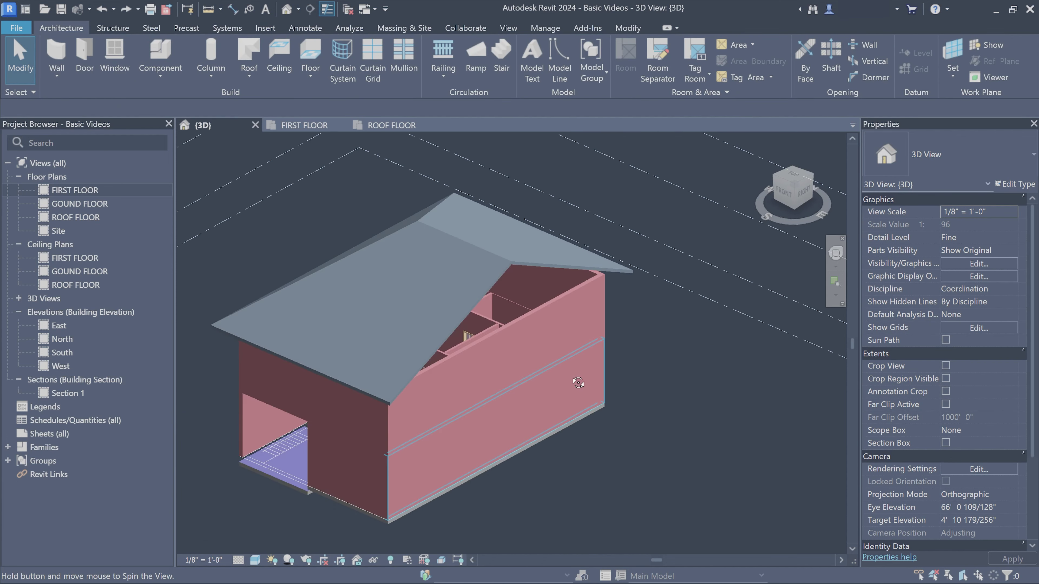
{"action": "middle_click_drag", "start_coordinate": [483, 342], "coordinate": [422, 336], "text": "shift"}
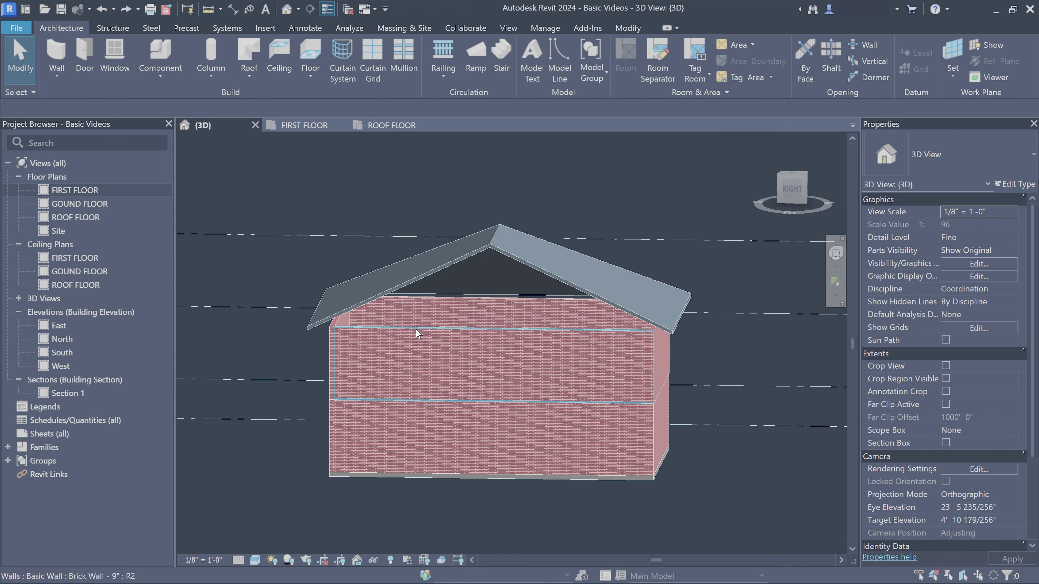
- Attach the top of the upper brick wall under the gable to the roof
{"action": "left_click", "coordinate": [487, 344]}
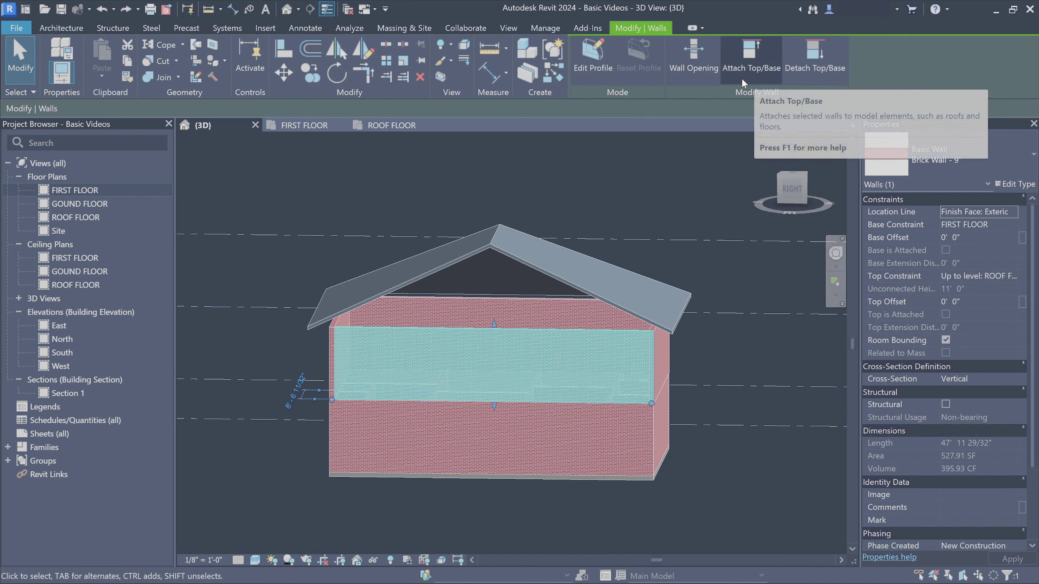
{"action": "mouse_move", "coordinate": [751, 58]}
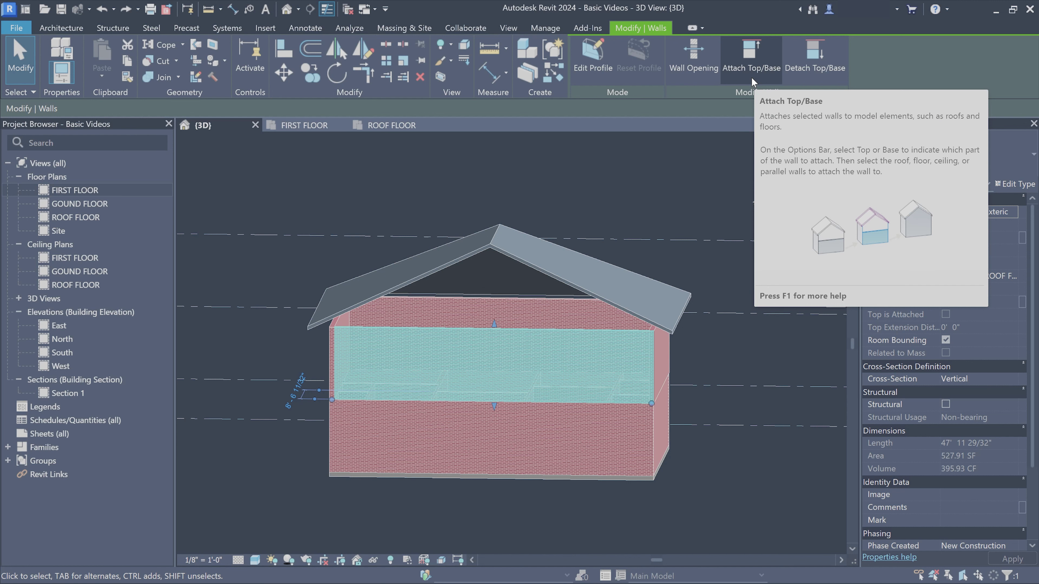
{"action": "left_click", "coordinate": [751, 78]}
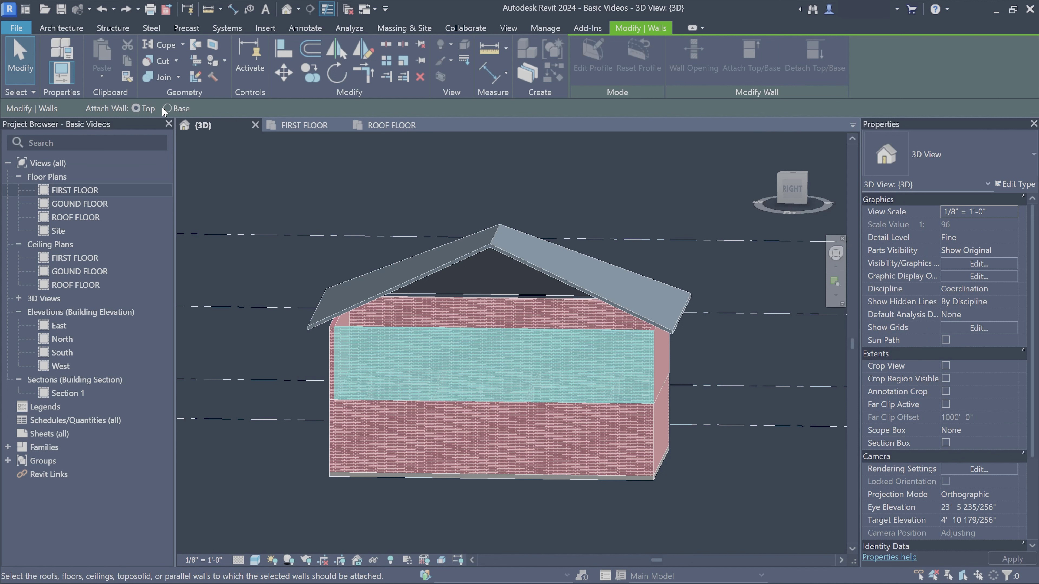
{"action": "left_click", "coordinate": [498, 248]}
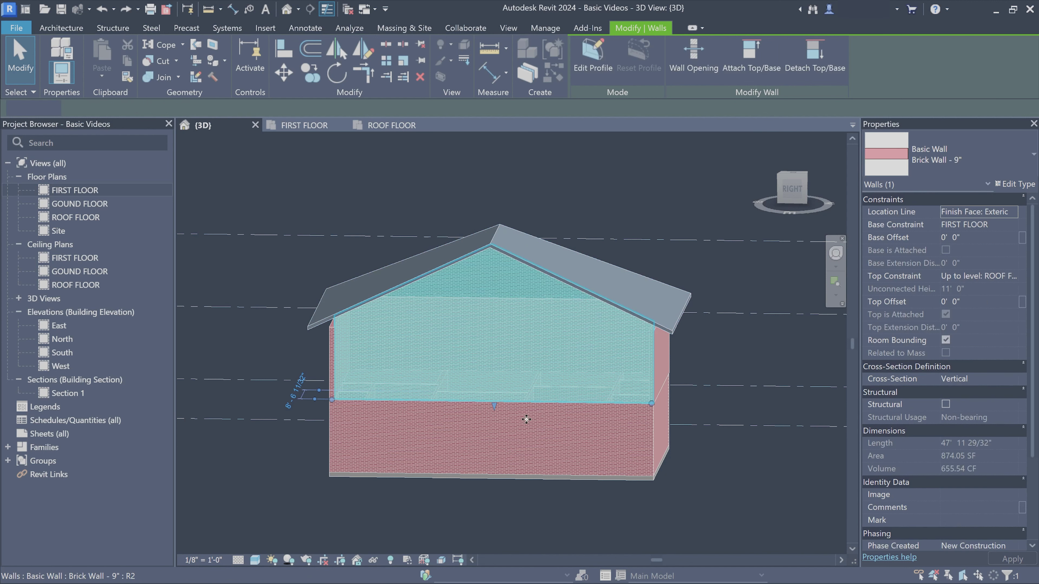
{"action": "key", "text": "Escape"}
- Attach the tops of the three remaining upper-storey walls to the roof
{"action": "middle_click_drag", "start_coordinate": [691, 401], "coordinate": [411, 282], "text": "shift"}
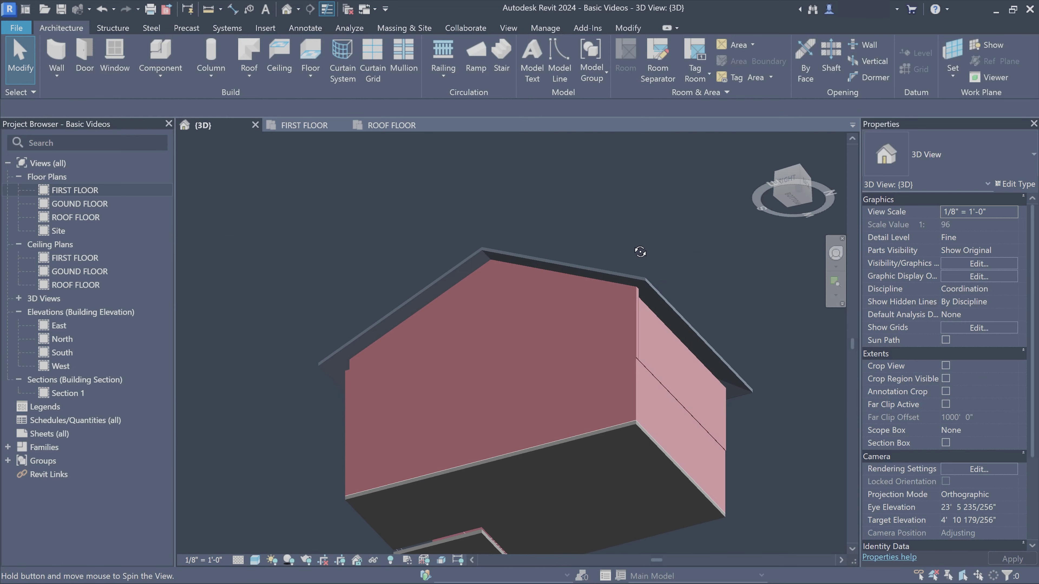
{"action": "left_click", "coordinate": [411, 281]}
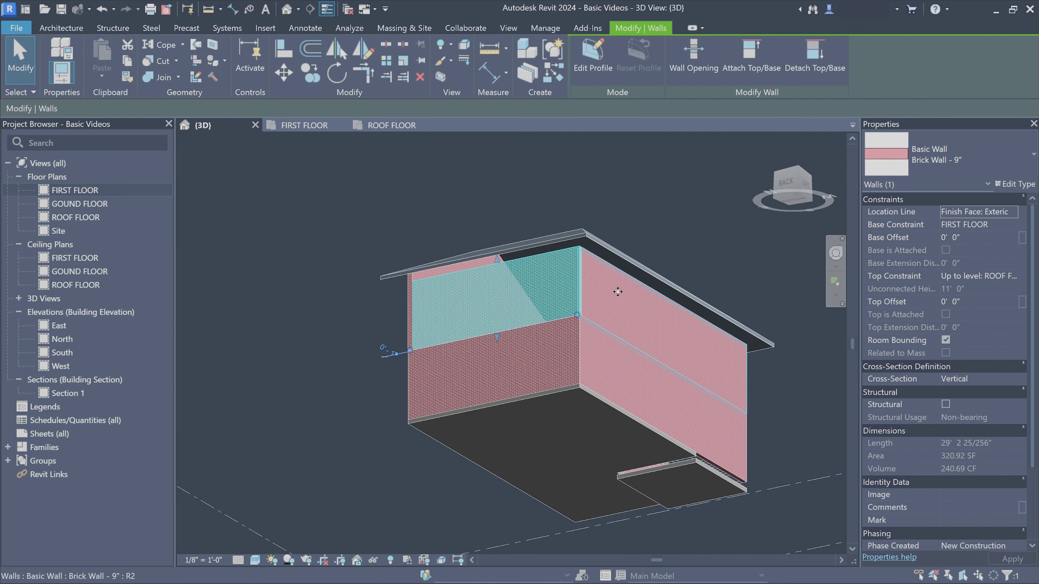
{"action": "left_click", "coordinate": [662, 327], "text": "ctrl"}
{"action": "left_click_drag", "start_coordinate": [792, 186], "coordinate": [537, 345]}
{"action": "left_click", "coordinate": [537, 345], "text": "ctrl"}
{"action": "mouse_move", "coordinate": [537, 345]}
{"action": "middle_mouse_down", "text": "shift"}
{"action": "mouse_move", "coordinate": [674, 401]}
{"action": "mouse_move", "coordinate": [646, 351]}
{"action": "middle_mouse_up", "text": "shift"}
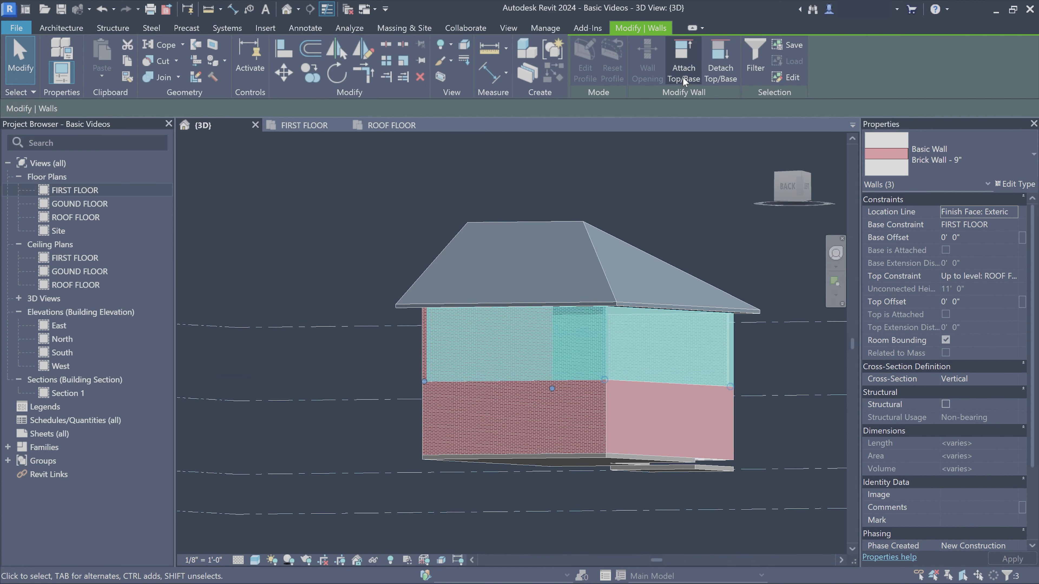
{"action": "left_click", "coordinate": [690, 76]}
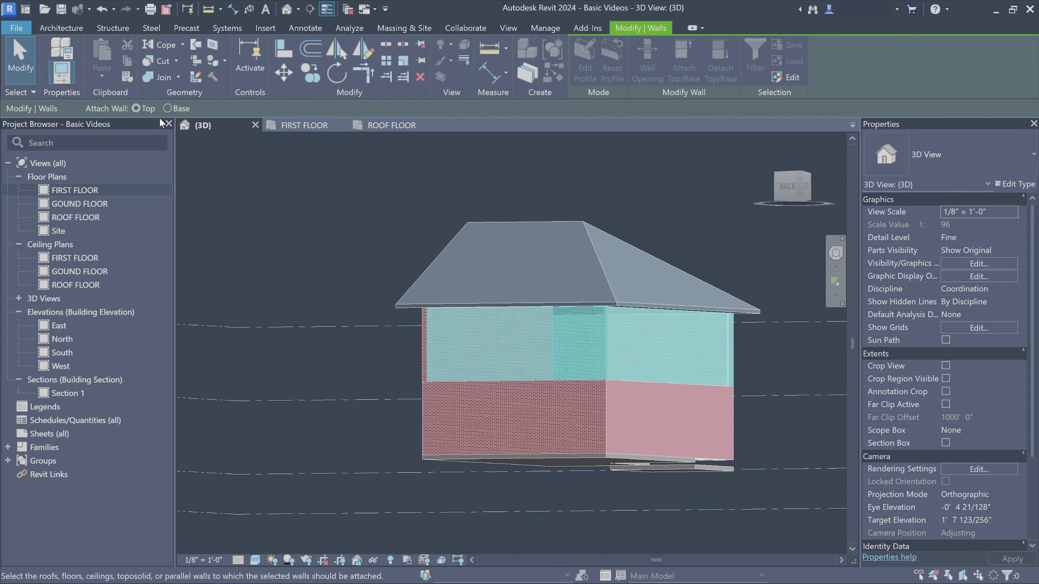
{"action": "left_click", "coordinate": [595, 236]}
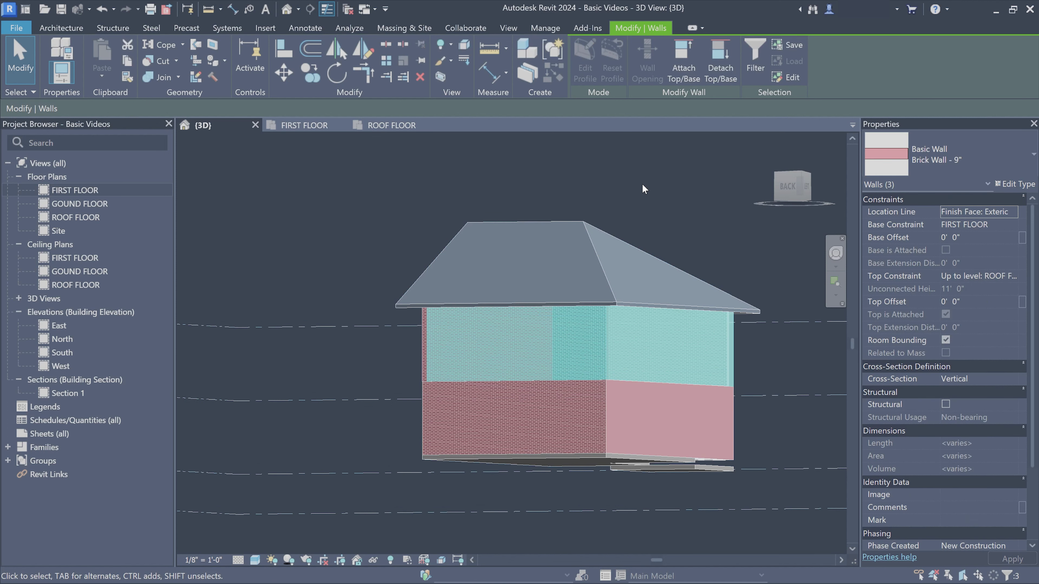
{"action": "key", "text": "Escape"}
- Orbit the model to check the walls now meet the roof slopes
{"action": "mouse_move", "coordinate": [642, 184]}
{"action": "middle_mouse_down", "text": "shift"}
{"action": "mouse_move", "coordinate": [620, 392]}
{"action": "mouse_move", "coordinate": [368, 440]}
{"action": "mouse_move", "coordinate": [654, 381]}
{"action": "middle_mouse_up", "text": "shift"}
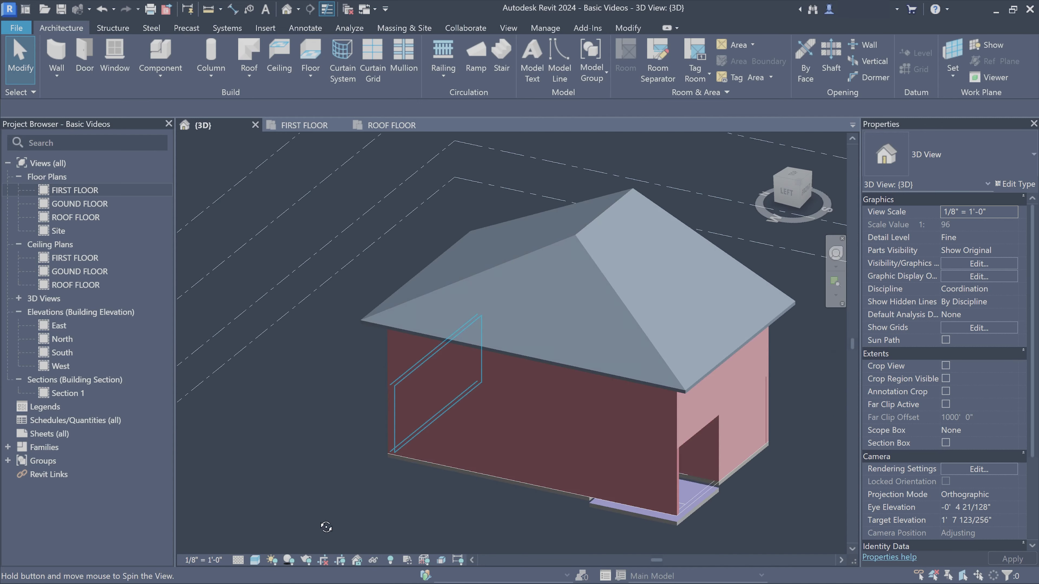
{"action": "mouse_move", "coordinate": [522, 281]}
{"action": "middle_mouse_down", "text": "shift"}
{"action": "mouse_move", "coordinate": [568, 348]}
{"action": "mouse_move", "coordinate": [621, 332]}
{"action": "mouse_move", "coordinate": [589, 322]}
{"action": "mouse_move", "coordinate": [630, 260]}
{"action": "mouse_move", "coordinate": [551, 304]}
{"action": "mouse_move", "coordinate": [511, 283]}
{"action": "middle_mouse_up", "text": "shift"}
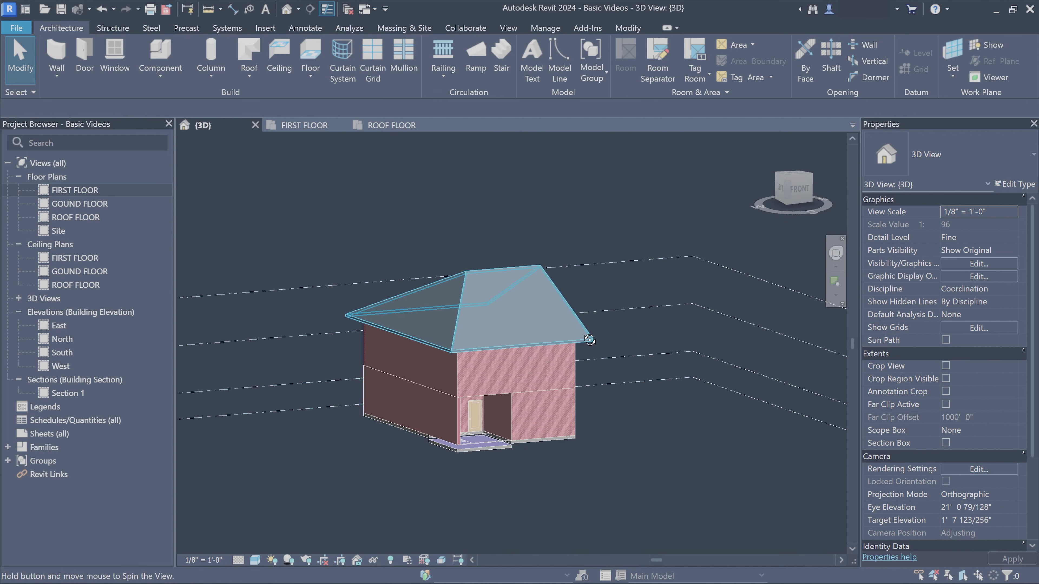
{"action": "mouse_move", "coordinate": [589, 340]}
{"action": "middle_mouse_down", "text": "shift"}
{"action": "mouse_move", "coordinate": [399, 304]}
{"action": "mouse_move", "coordinate": [455, 391]}
{"action": "middle_mouse_up", "text": "shift"}
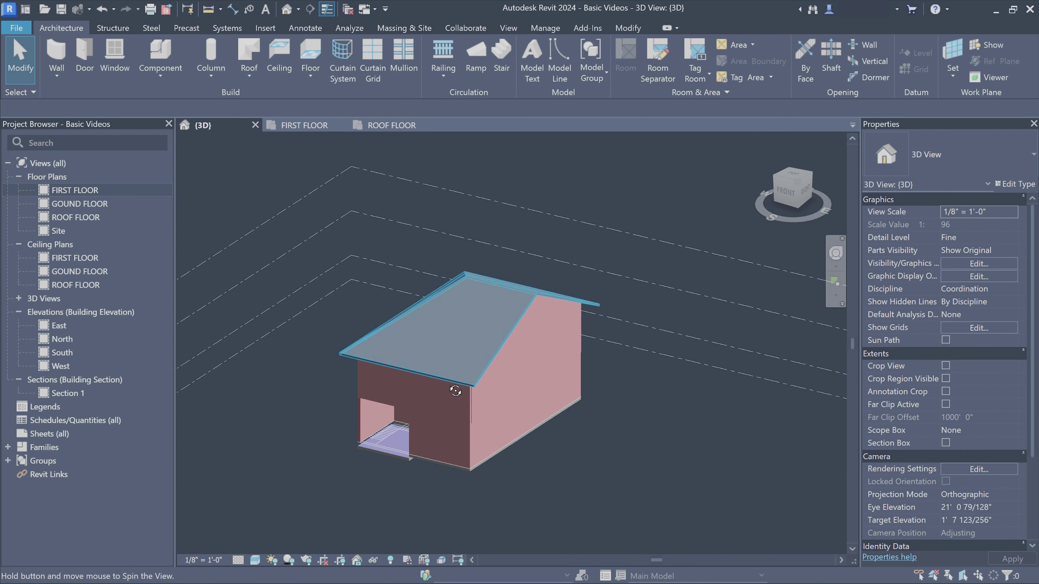
- Delete the roof, then select the ground-floor slab in the open, roofless house
{"action": "left_click", "coordinate": [452, 342]}
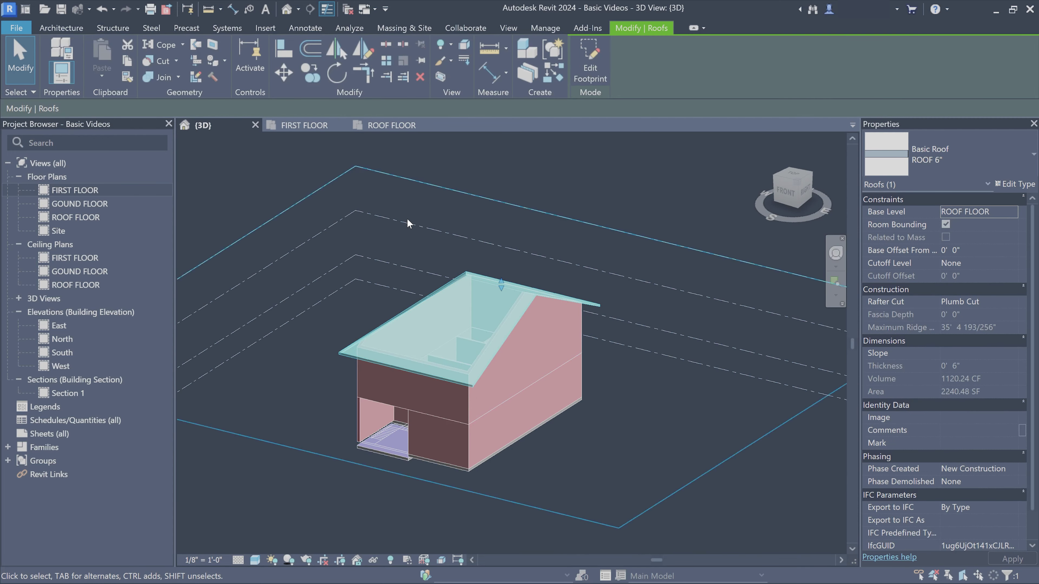
{"action": "left_click", "coordinate": [420, 77]}
{"action": "mouse_move", "coordinate": [657, 458]}
{"action": "middle_mouse_down", "text": "shift"}
{"action": "mouse_move", "coordinate": [460, 372]}
{"action": "mouse_move", "coordinate": [465, 399]}
{"action": "mouse_move", "coordinate": [431, 443]}
{"action": "mouse_move", "coordinate": [525, 289]}
{"action": "middle_mouse_up", "text": "shift"}
{"action": "scroll", "coordinate": [460, 372], "scroll_direction": "up", "scroll_amount": 2}
{"action": "left_click", "coordinate": [467, 400]}
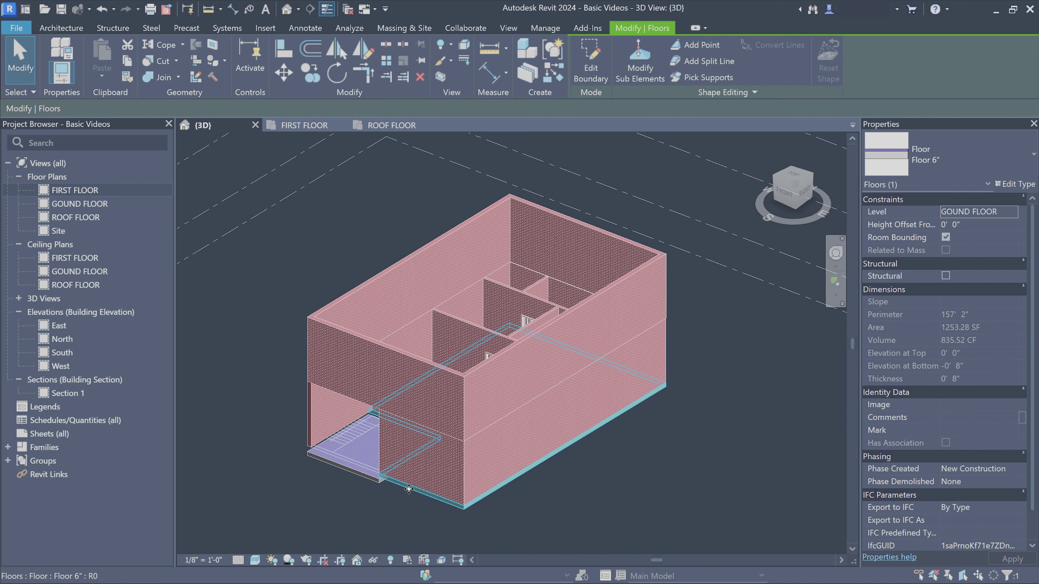
- Copy the ground-floor Floor 6" slab and paste it aligned to the FIRST FLOOR level
{"action": "left_click", "coordinate": [130, 63]}
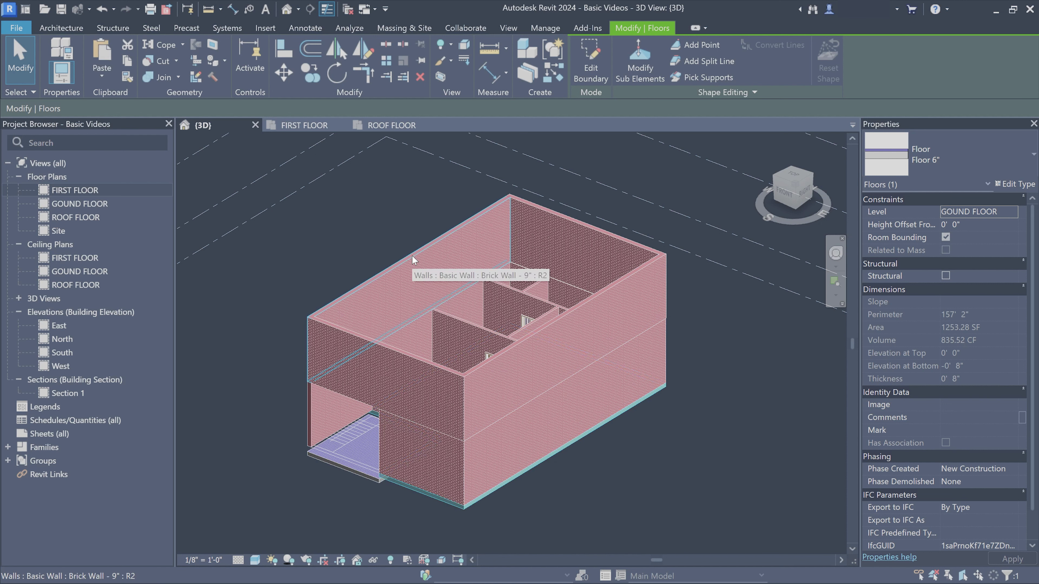
{"action": "middle_click_drag", "start_coordinate": [338, 262], "coordinate": [480, 301], "text": "shift"}
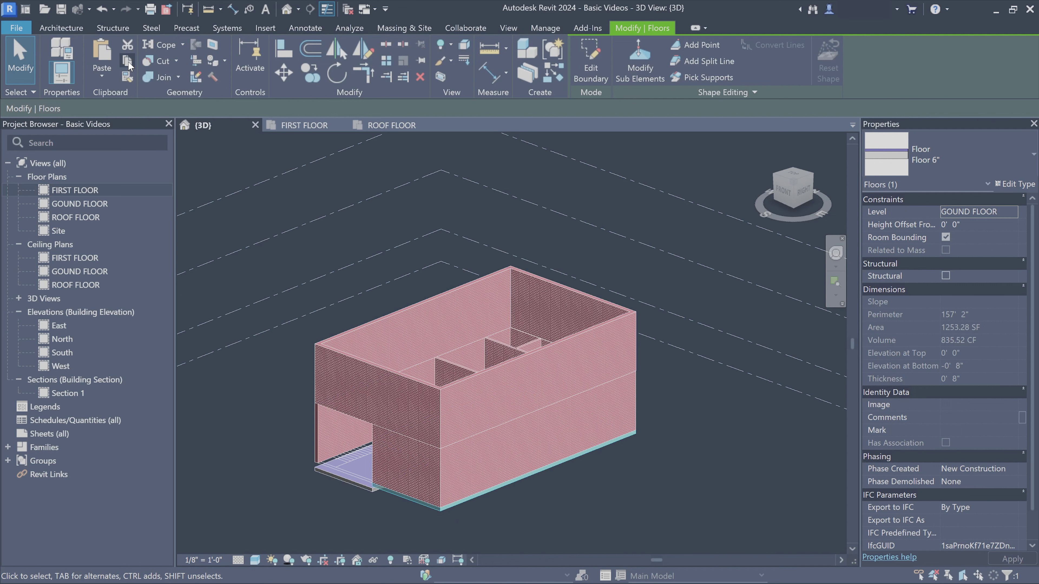
{"action": "middle_click_drag", "start_coordinate": [501, 338], "coordinate": [508, 305]}
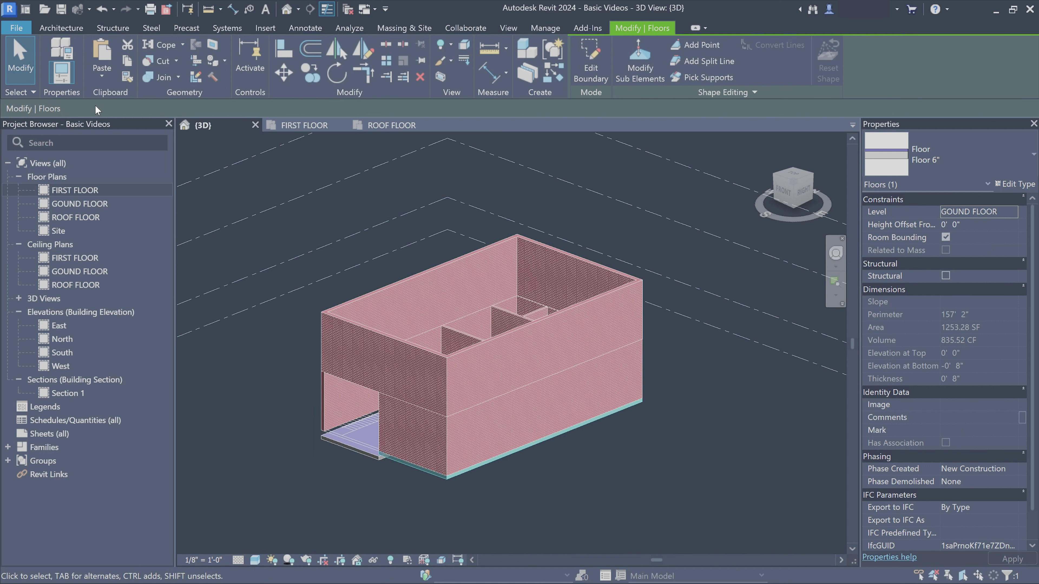
{"action": "left_click", "coordinate": [102, 75]}
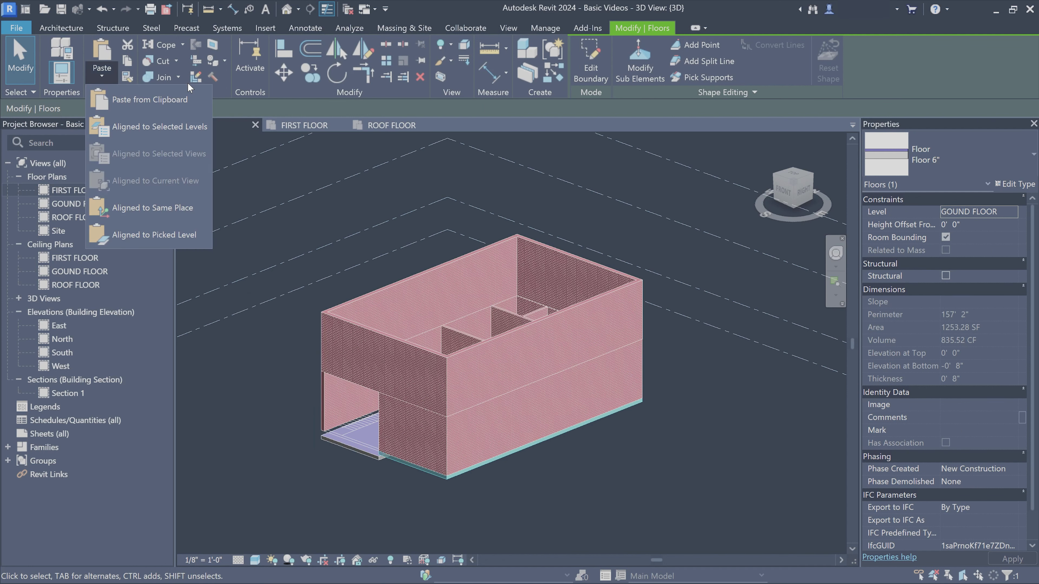
{"action": "left_click", "coordinate": [159, 126]}
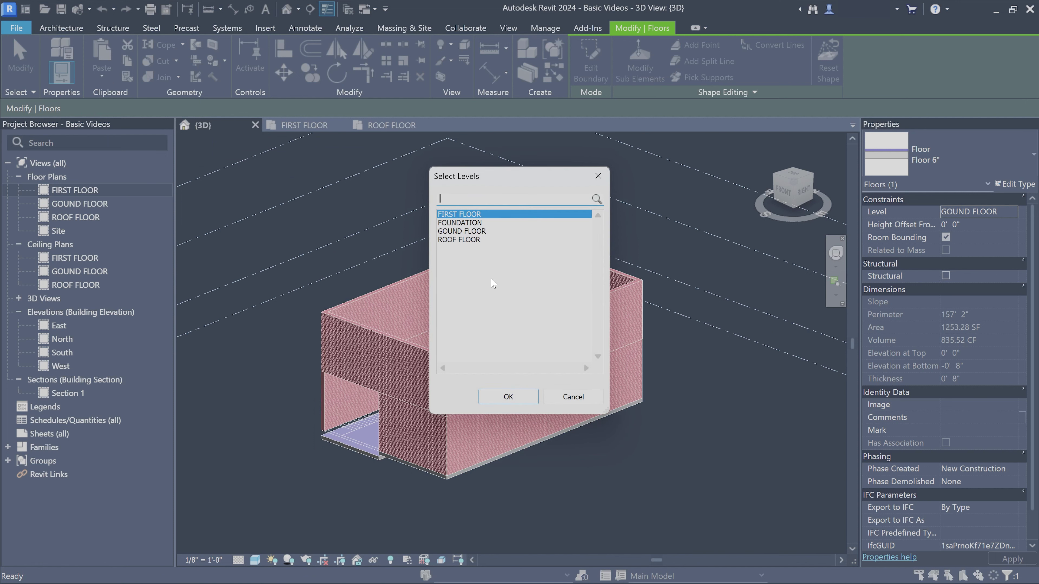
{"action": "left_click", "coordinate": [464, 231]}
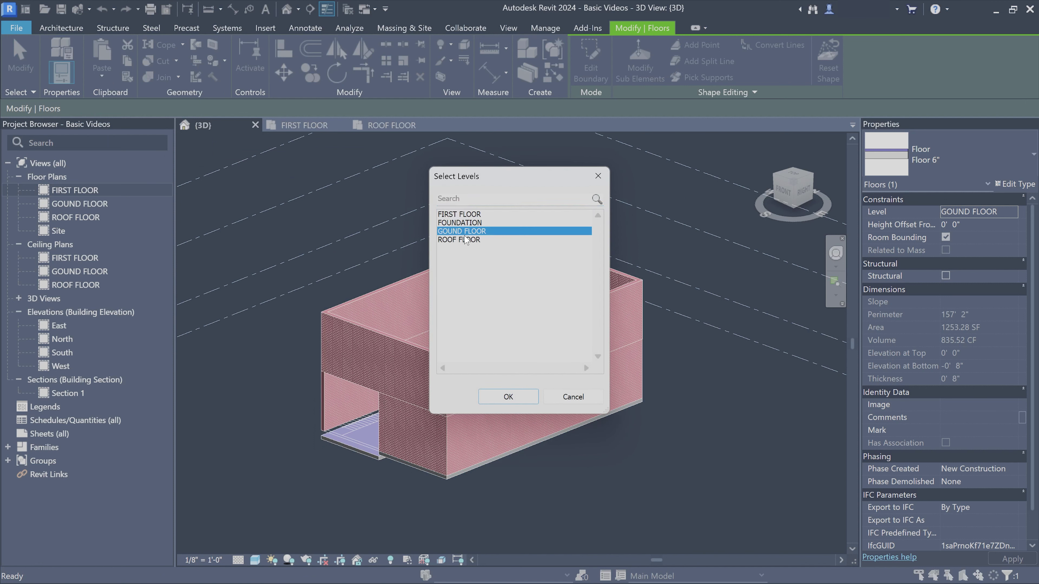
{"action": "left_click", "coordinate": [465, 240]}
{"action": "key", "text": "Home"}
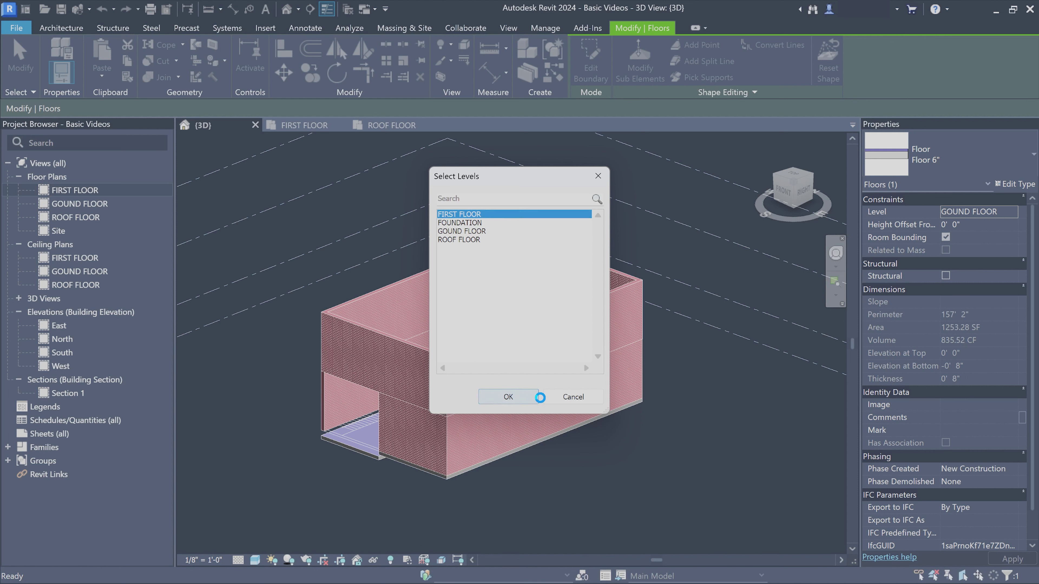
{"action": "left_click", "coordinate": [670, 458]}
{"action": "mouse_move", "coordinate": [669, 459]}
{"action": "middle_mouse_down", "text": "shift"}
{"action": "mouse_move", "coordinate": [666, 433]}
{"action": "mouse_move", "coordinate": [577, 337]}
{"action": "mouse_move", "coordinate": [598, 285]}
{"action": "middle_mouse_up", "text": "shift"}
- Give the ground-floor Brick Wall - 9" a Top Offset of -0' 6"
{"action": "scroll", "coordinate": [598, 285], "scroll_direction": "up", "scroll_amount": 3}
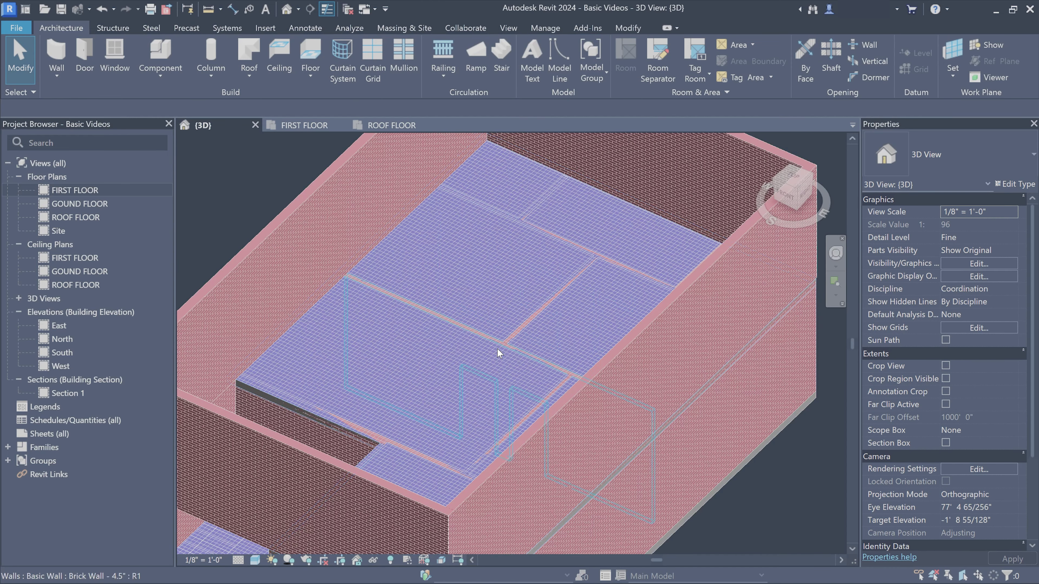
{"action": "scroll", "coordinate": [436, 290], "scroll_direction": "down", "scroll_amount": 3}
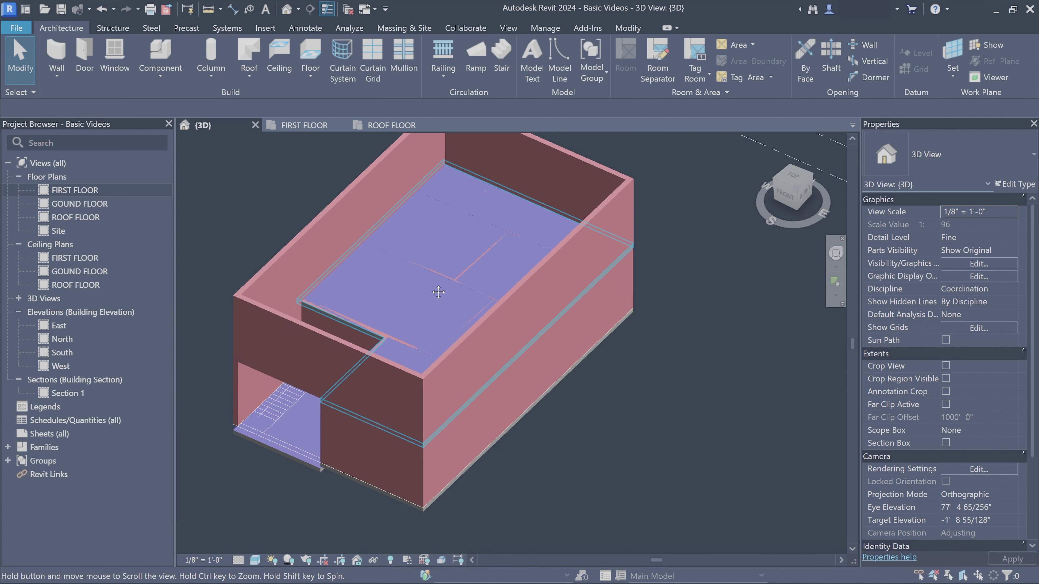
{"action": "mouse_move", "coordinate": [436, 290]}
{"action": "middle_mouse_down", "text": "shift"}
{"action": "mouse_move", "coordinate": [491, 415]}
{"action": "mouse_move", "coordinate": [524, 376]}
{"action": "middle_mouse_up", "text": "shift"}
{"action": "left_click", "coordinate": [491, 415]}
{"action": "scroll", "coordinate": [495, 407], "scroll_direction": "up", "scroll_amount": 3}
{"action": "scroll", "coordinate": [464, 340], "scroll_direction": "up", "scroll_amount": 2}
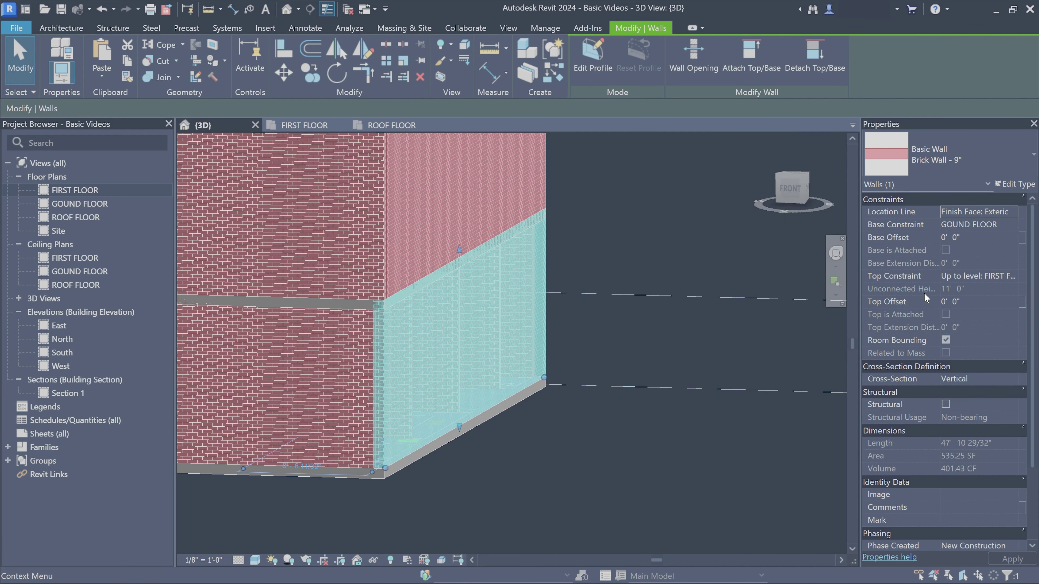
{"action": "left_click", "coordinate": [595, 304]}
{"action": "scroll", "coordinate": [525, 468], "scroll_direction": "up", "scroll_amount": 3}
{"action": "mouse_move", "coordinate": [492, 363]}
{"action": "middle_mouse_down", "text": "shift"}
{"action": "mouse_move", "coordinate": [575, 357]}
{"action": "mouse_move", "coordinate": [648, 282]}
{"action": "middle_mouse_up", "text": "shift"}
{"action": "left_click", "coordinate": [456, 268]}
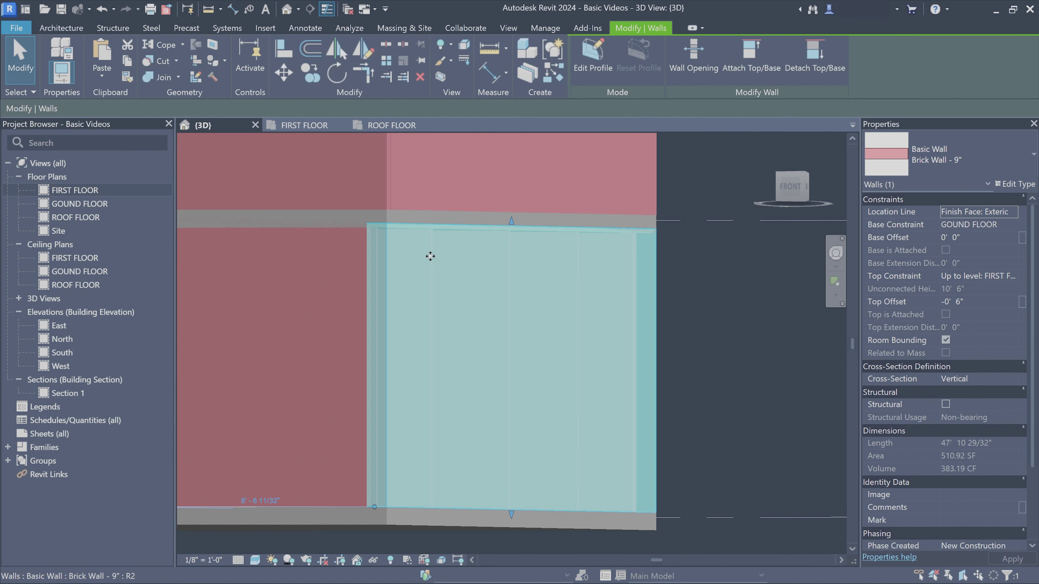
{"action": "mouse_move", "coordinate": [429, 255]}
{"action": "middle_mouse_down", "text": "shift"}
{"action": "mouse_move", "coordinate": [456, 274]}
{"action": "mouse_move", "coordinate": [402, 312]}
{"action": "middle_mouse_up", "text": "shift"}
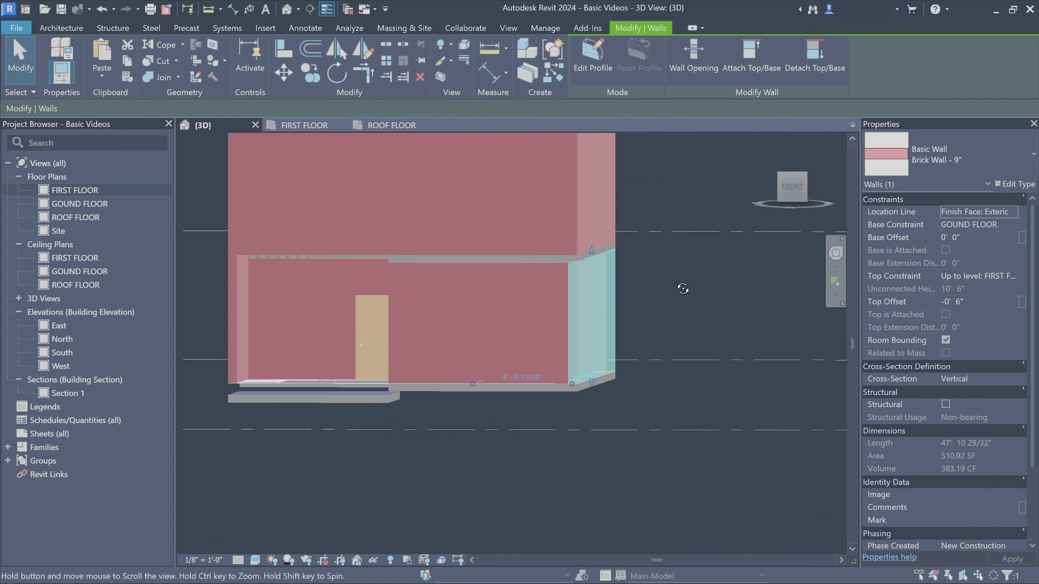
{"action": "middle_click_drag", "start_coordinate": [484, 314], "coordinate": [607, 318], "text": "shift"}
- Attach the tops of all 16 ground-floor walls to the pasted FIRST FLOOR slab
{"action": "left_click", "coordinate": [784, 189]}
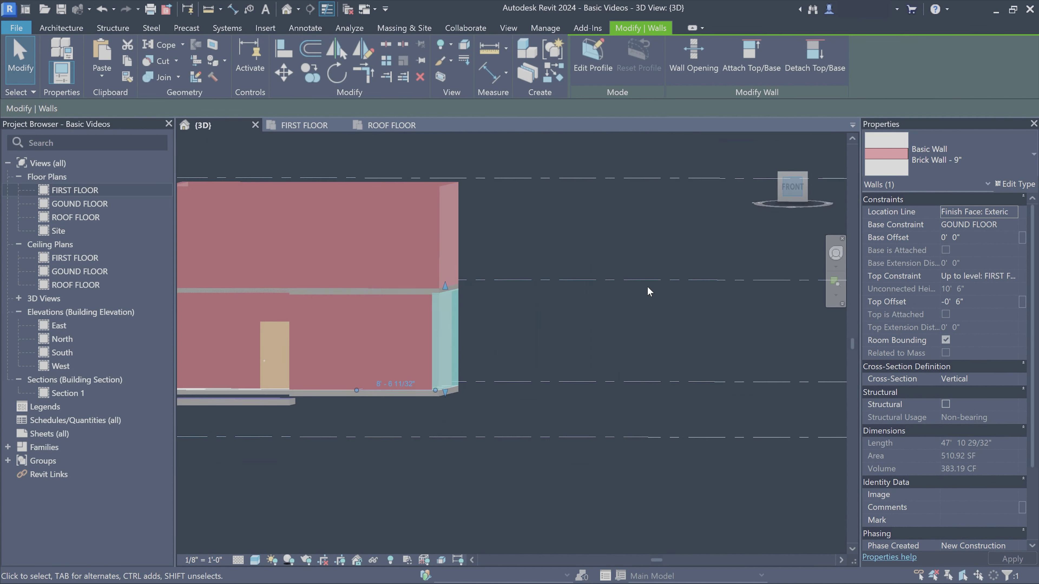
{"action": "left_click", "coordinate": [550, 313]}
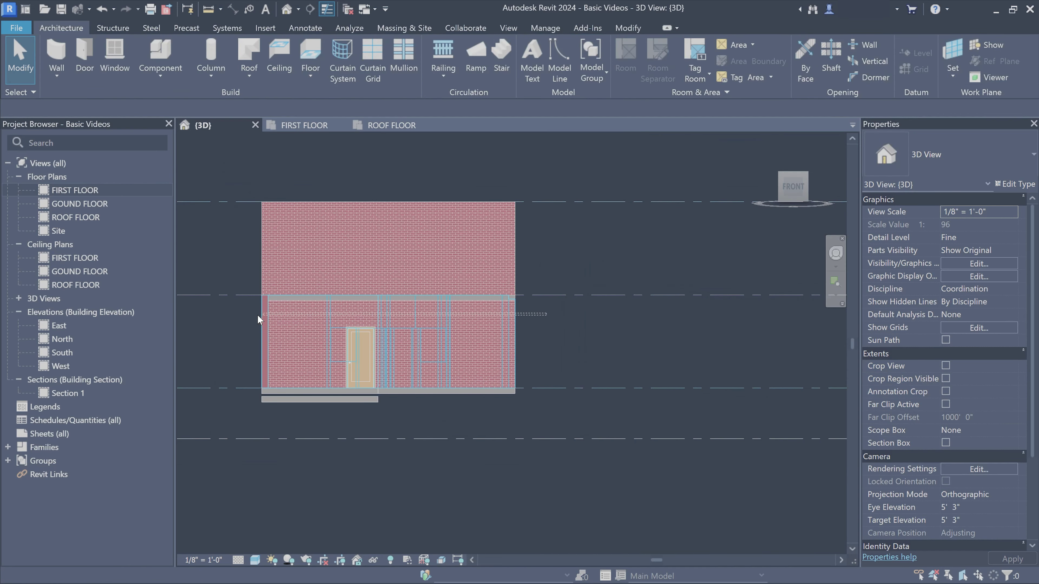
{"action": "left_click_drag", "start_coordinate": [240, 319], "coordinate": [239, 319]}
{"action": "mouse_move", "coordinate": [475, 302]}
{"action": "middle_mouse_down", "text": "shift"}
{"action": "mouse_move", "coordinate": [480, 336]}
{"action": "mouse_move", "coordinate": [692, 371]}
{"action": "mouse_move", "coordinate": [657, 353]}
{"action": "middle_mouse_up", "text": "shift"}
{"action": "left_click", "coordinate": [666, 82]}
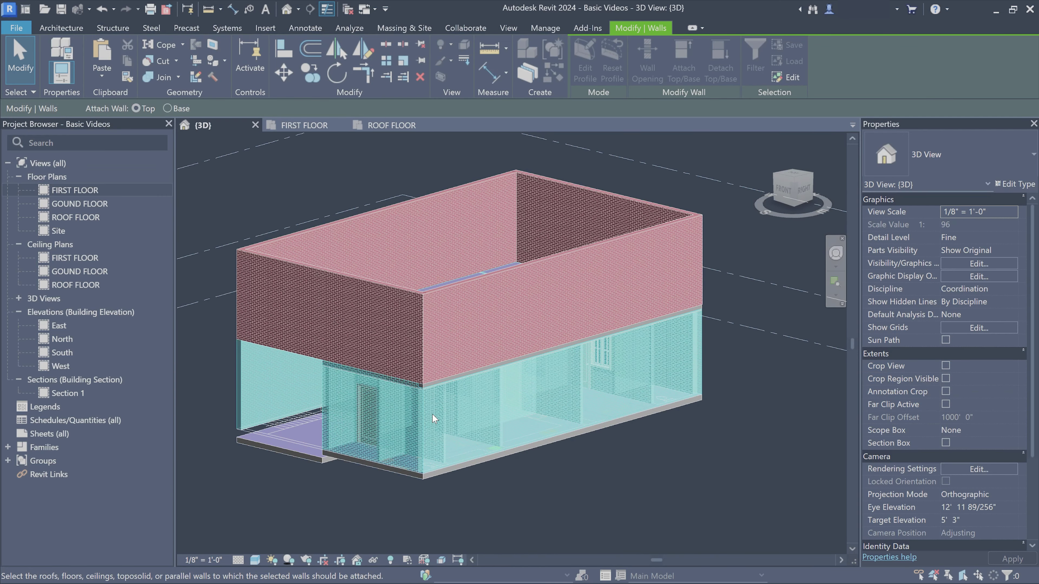
{"action": "mouse_move", "coordinate": [435, 418]}
{"action": "middle_mouse_down", "text": "shift"}
{"action": "mouse_move", "coordinate": [441, 376]}
{"action": "mouse_move", "coordinate": [421, 282]}
{"action": "middle_mouse_up", "text": "shift"}
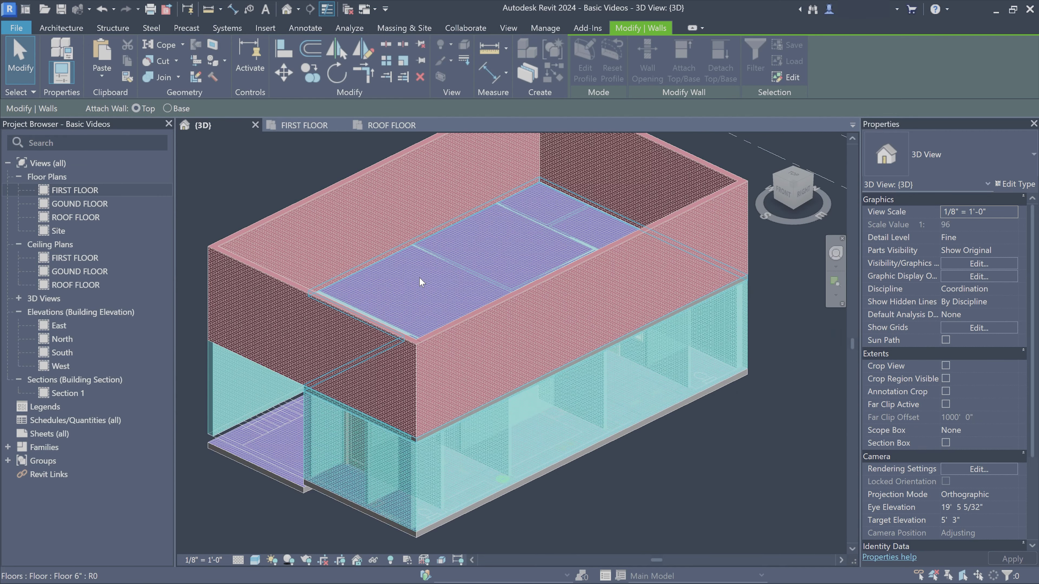
{"action": "left_click", "coordinate": [421, 282]}
{"action": "key", "text": "Escape"}
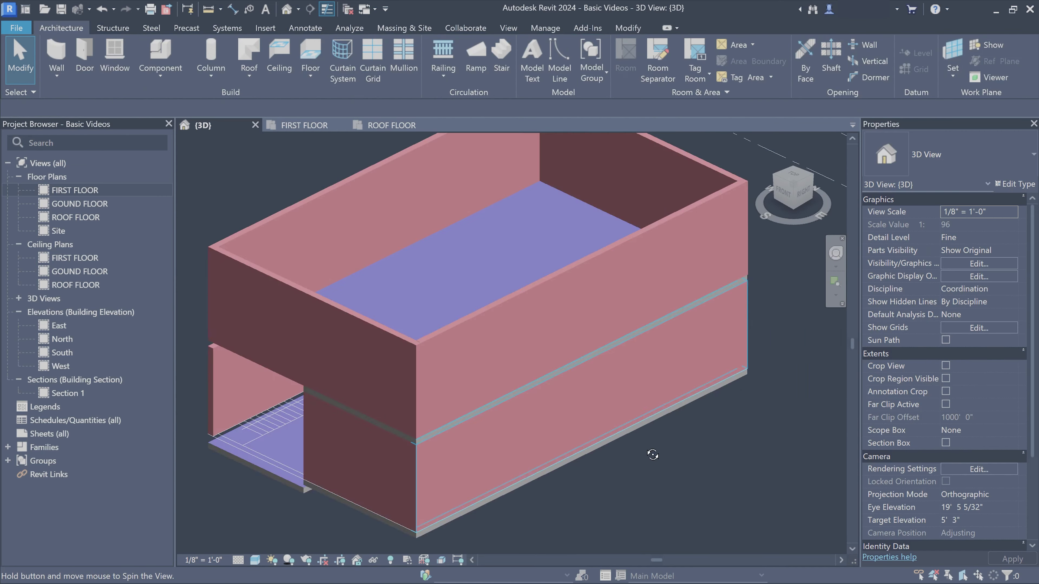
{"action": "mouse_move", "coordinate": [652, 454]}
{"action": "middle_mouse_down", "text": "shift"}
{"action": "mouse_move", "coordinate": [718, 486]}
{"action": "mouse_move", "coordinate": [730, 267]}
{"action": "middle_mouse_up", "text": "shift"}
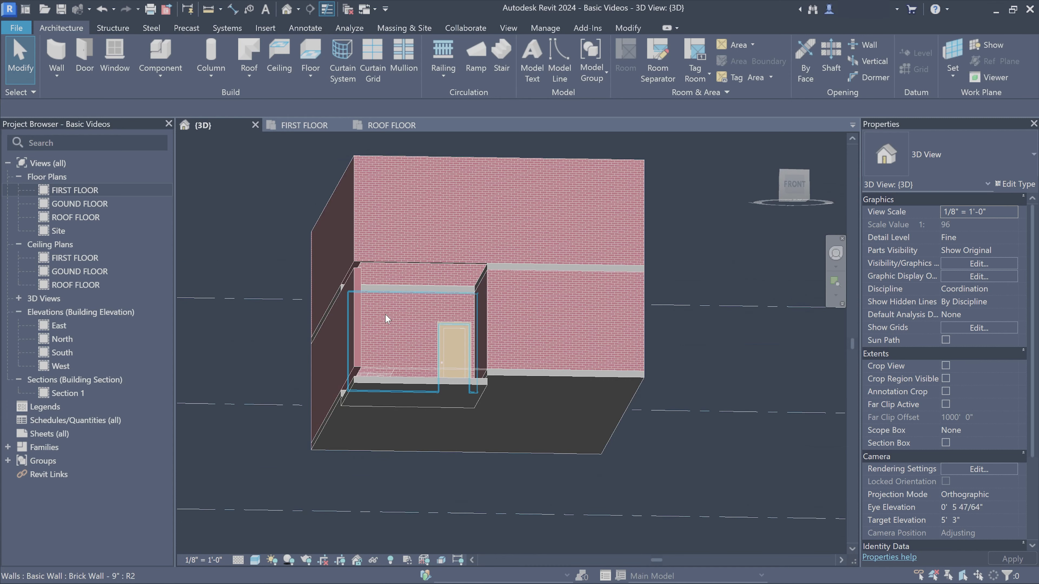
{"action": "middle_click_drag", "start_coordinate": [387, 318], "coordinate": [389, 354], "text": "shift"}
{"action": "left_click", "coordinate": [412, 304]}
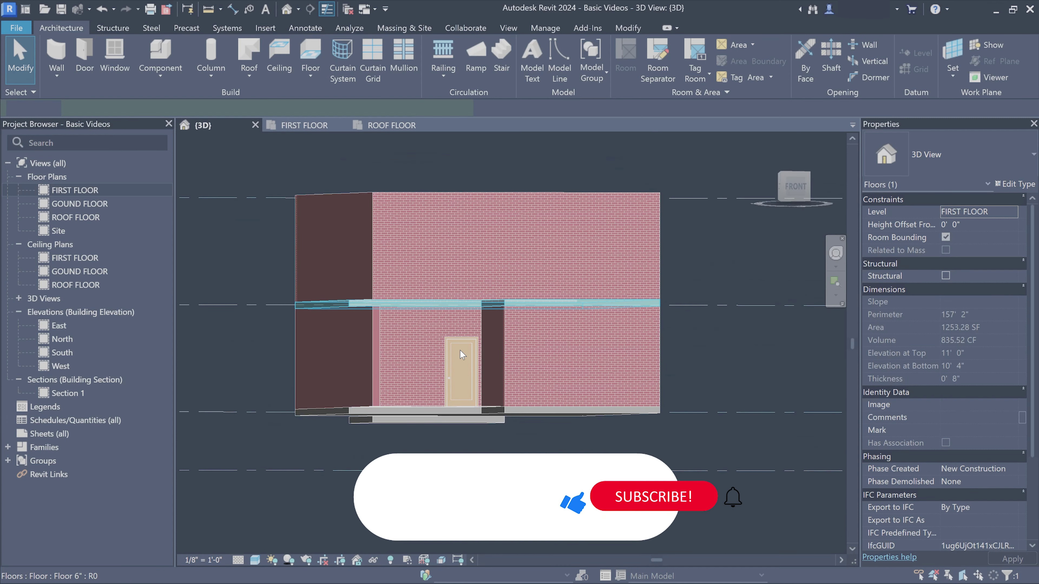
{"action": "middle_click_drag", "start_coordinate": [461, 354], "coordinate": [406, 330], "text": "shift"}
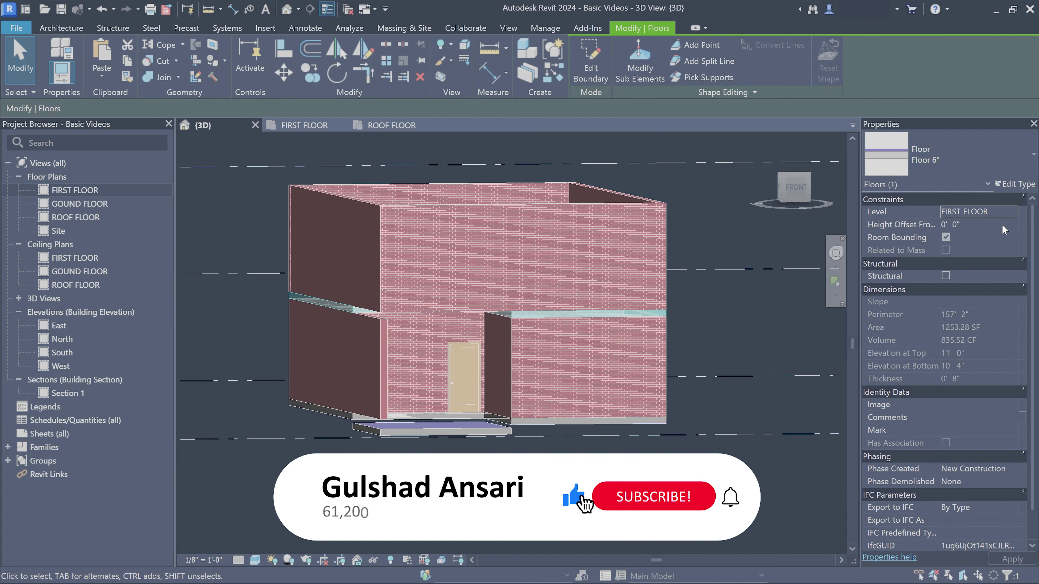
{"action": "type", "text": "-3"}
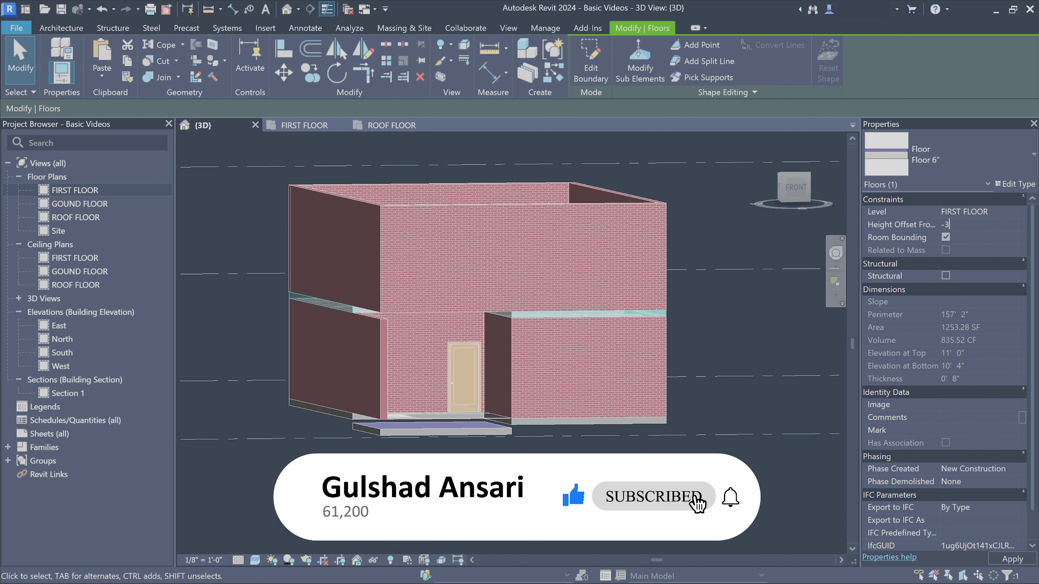
{"action": "key", "text": "Return"}
{"action": "key", "text": "Escape"}
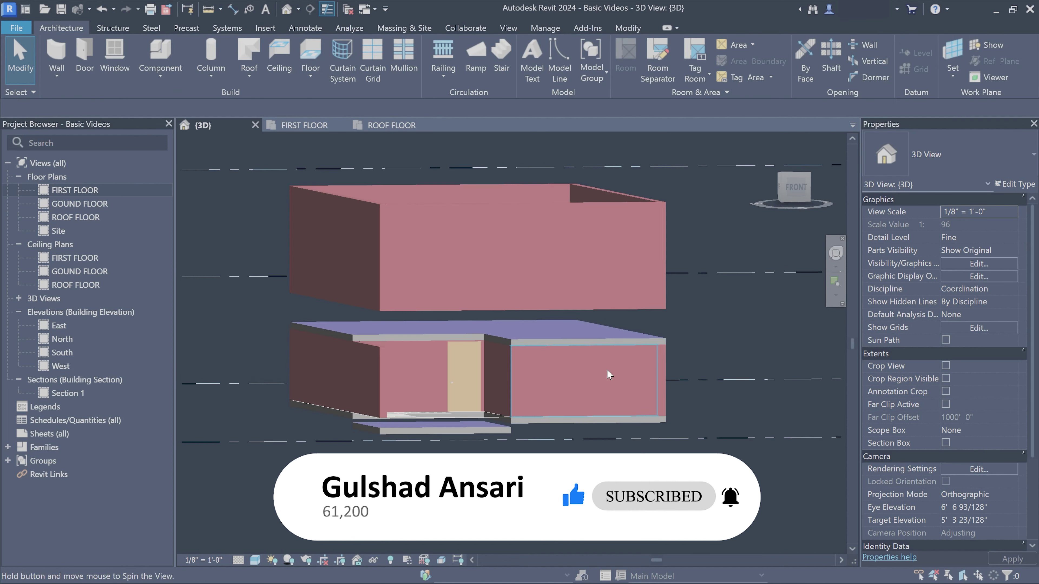
{"action": "middle_click_drag", "start_coordinate": [610, 374], "coordinate": [653, 384], "text": "shift"}
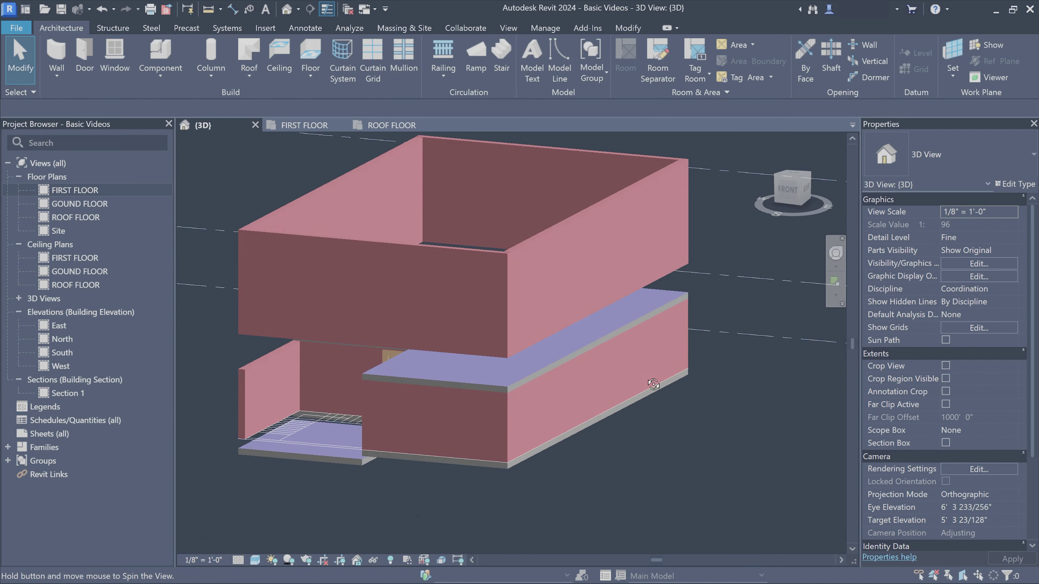
{"action": "left_click", "coordinate": [503, 387]}
{"action": "type", "text": "-2"}
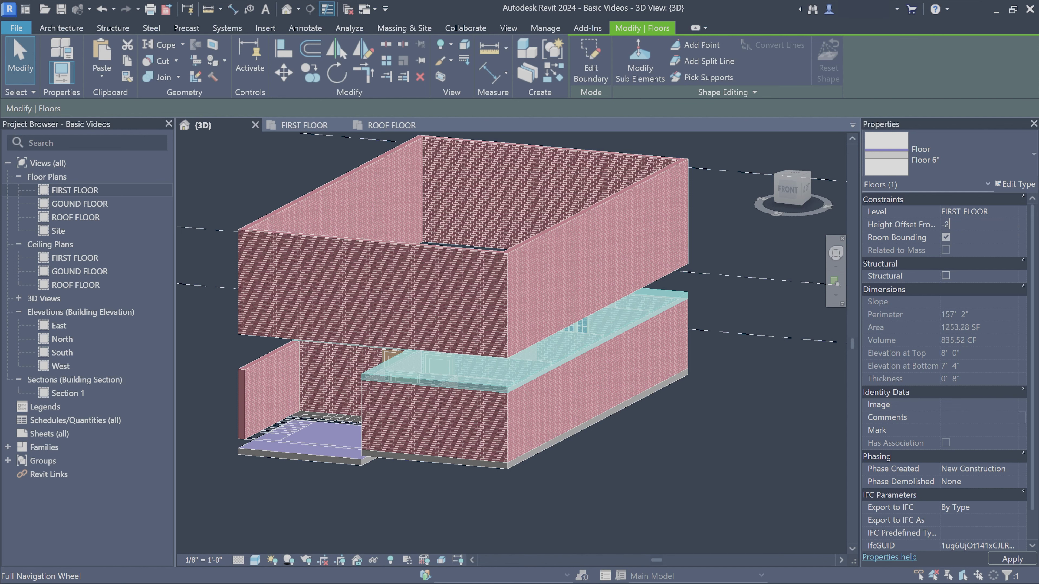
{"action": "key", "text": "Return"}
{"action": "key", "text": "Escape"}
{"action": "mouse_move", "coordinate": [614, 394]}
{"action": "middle_mouse_down", "text": "shift"}
{"action": "mouse_move", "coordinate": [598, 429]}
{"action": "mouse_move", "coordinate": [495, 351]}
{"action": "middle_mouse_up", "text": "shift"}
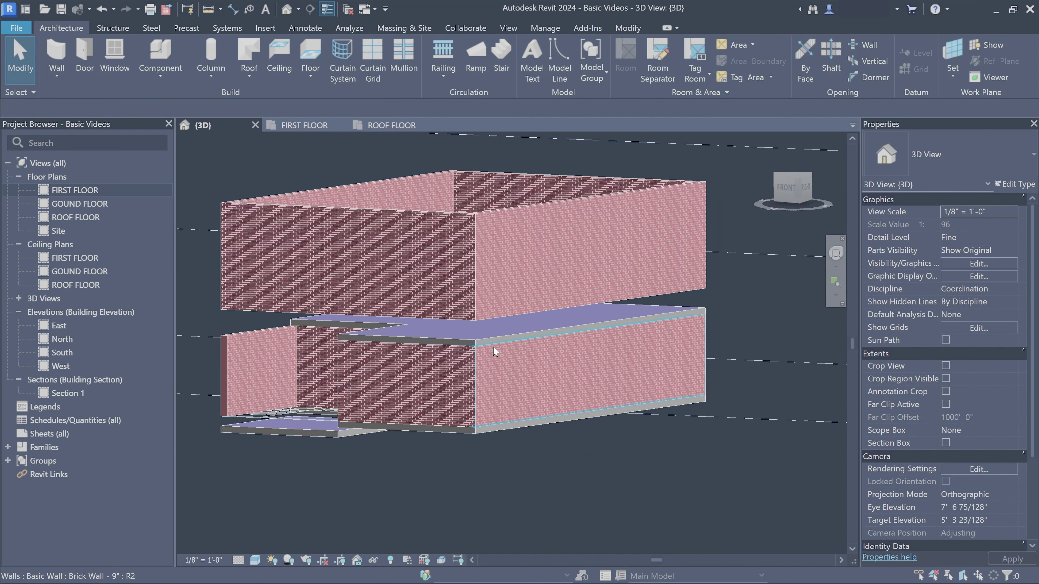
{"action": "left_click", "coordinate": [495, 351]}
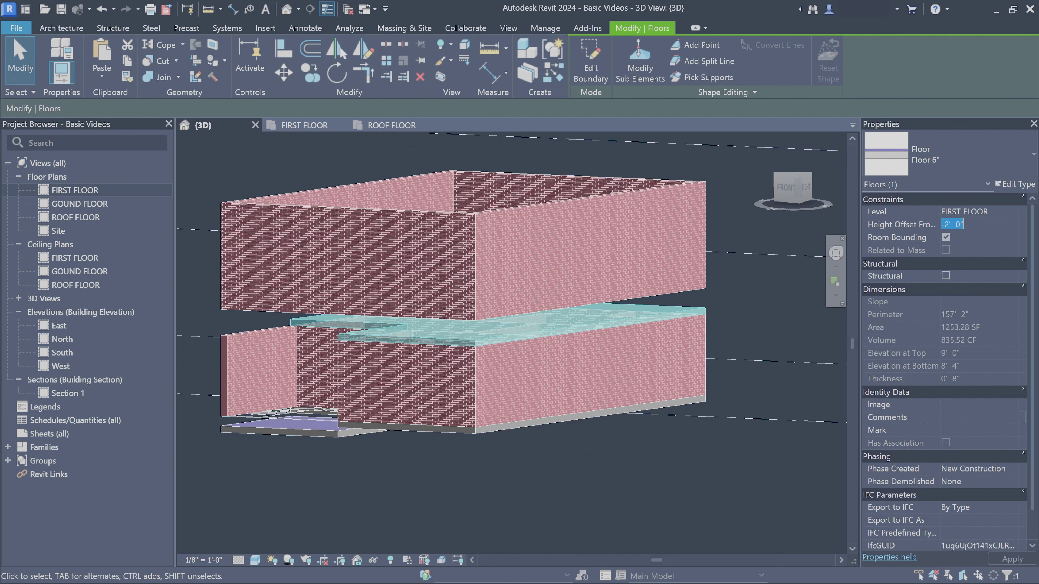
{"action": "key", "text": "Escape"}
{"action": "mouse_move", "coordinate": [355, 341]}
{"action": "middle_mouse_down", "text": "shift"}
{"action": "mouse_move", "coordinate": [431, 290]}
{"action": "mouse_move", "coordinate": [494, 401]}
{"action": "mouse_move", "coordinate": [645, 353]}
{"action": "mouse_move", "coordinate": [538, 389]}
{"action": "mouse_move", "coordinate": [487, 394]}
{"action": "middle_mouse_up", "text": "shift"}
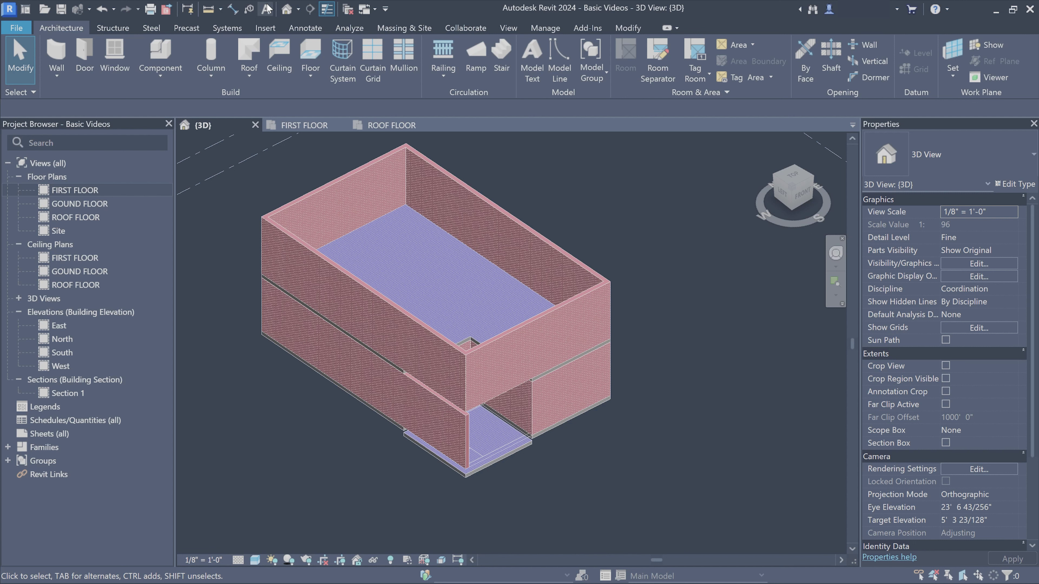
- Start editing the first-floor slab boundary on the FIRST FLOOR plan, zoomed to the parking area
{"action": "left_click", "coordinate": [432, 258]}
{"action": "mouse_move", "coordinate": [476, 359]}
{"action": "middle_mouse_down", "text": "shift"}
{"action": "mouse_move", "coordinate": [483, 376]}
{"action": "mouse_move", "coordinate": [555, 381]}
{"action": "middle_mouse_up", "text": "shift"}
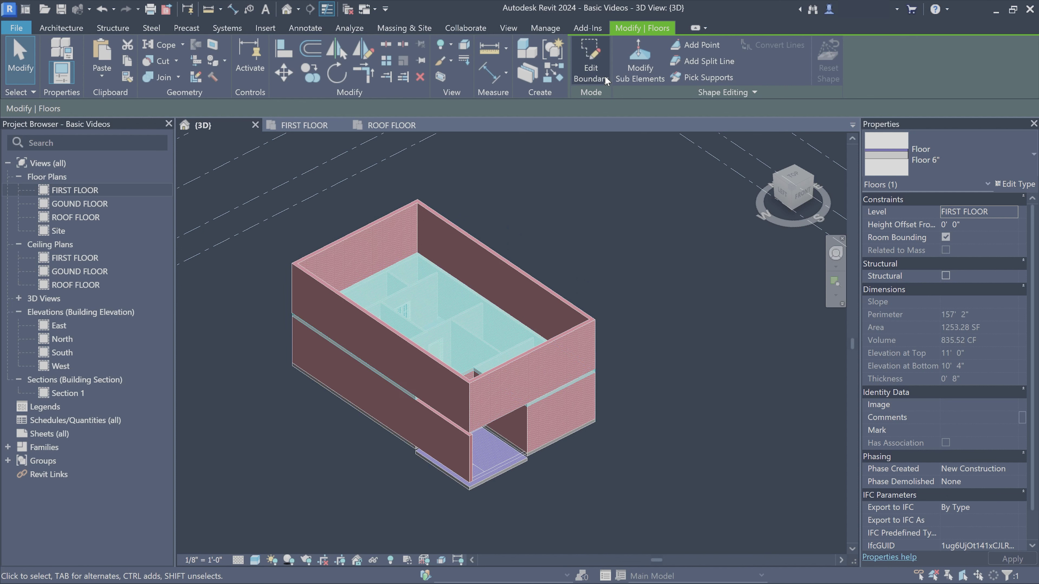
{"action": "left_click", "coordinate": [590, 61]}
{"action": "left_click", "coordinate": [304, 124]}
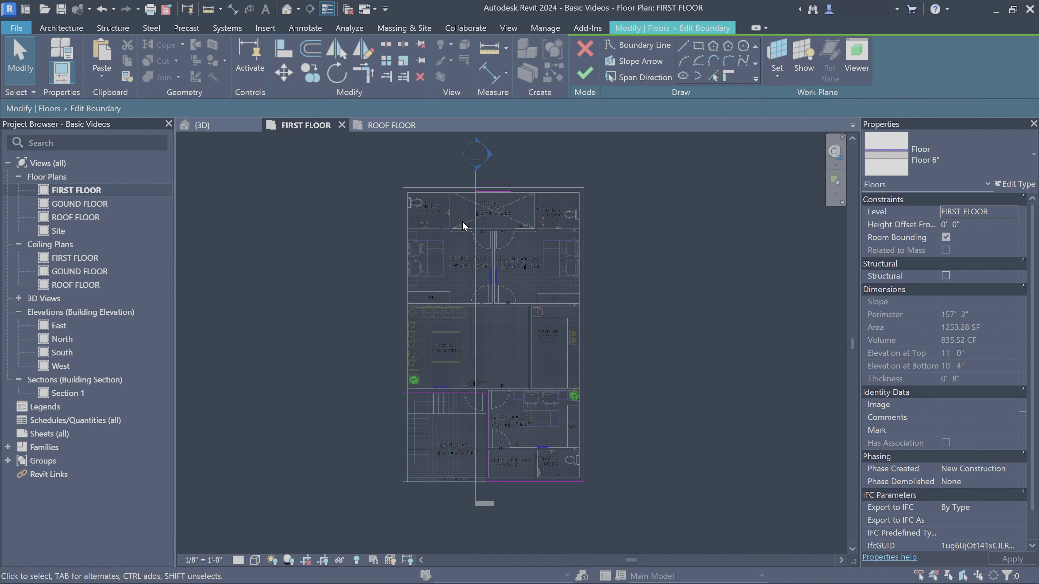
{"action": "scroll", "coordinate": [480, 386], "scroll_direction": "up", "scroll_amount": 2}
{"action": "scroll", "coordinate": [480, 420], "scroll_direction": "up", "scroll_amount": 2}
{"action": "middle_click_drag", "start_coordinate": [480, 420], "coordinate": [491, 287]}
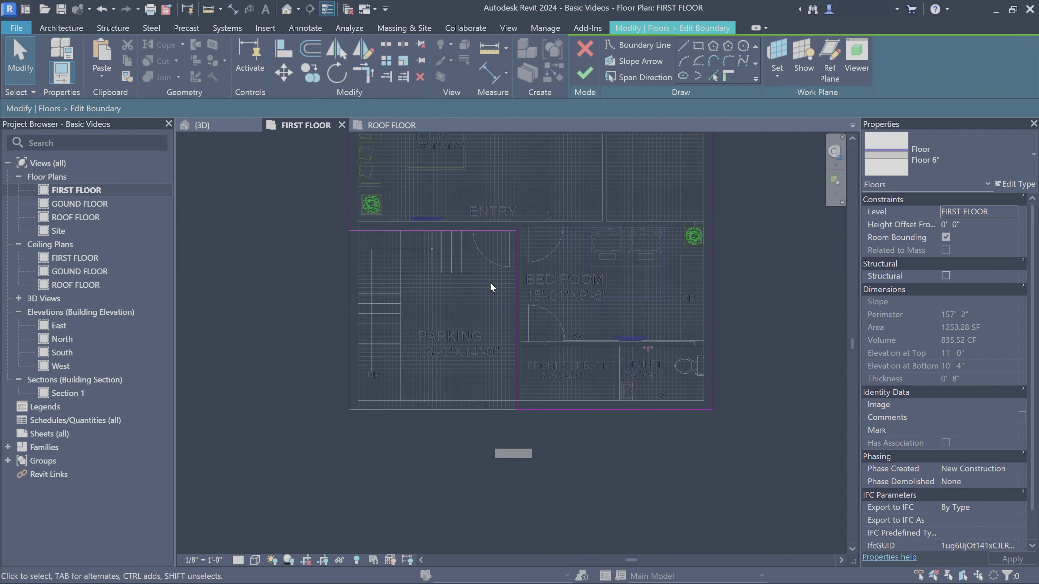
- Move the slab's vertical boundary line left over PARKING
{"action": "left_click", "coordinate": [517, 307]}
{"action": "scroll", "coordinate": [518, 307], "scroll_direction": "up", "scroll_amount": 1}
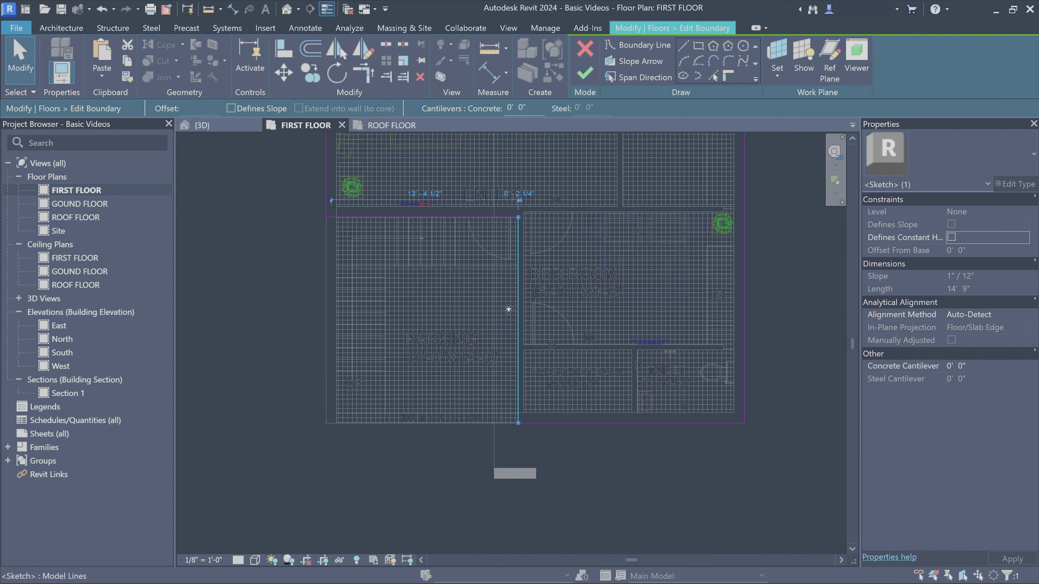
{"action": "left_click_drag", "start_coordinate": [508, 309], "coordinate": [473, 310]}
{"action": "left_click", "coordinate": [429, 452]}
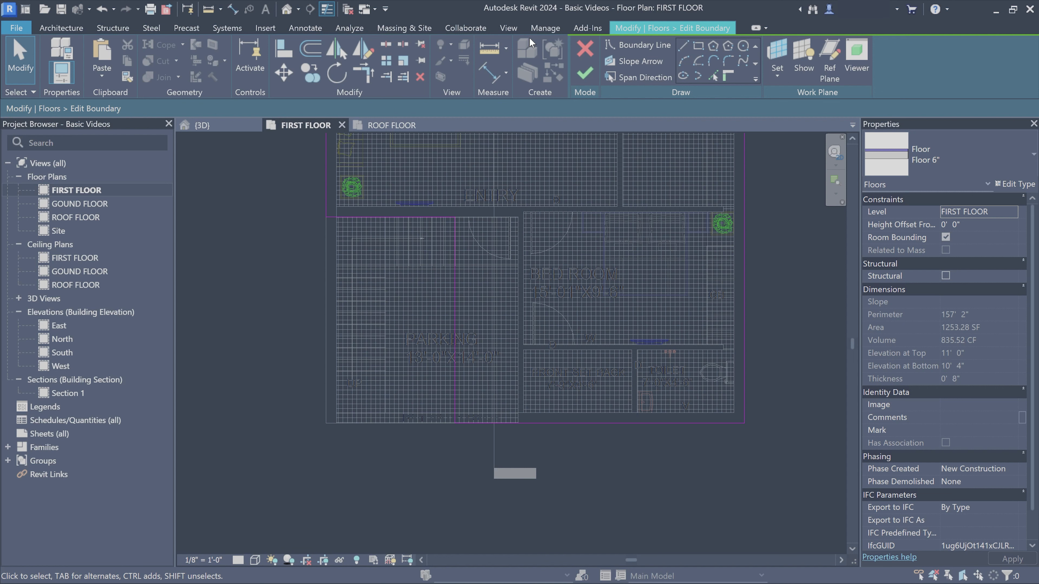
- Add a boundary line at the bottom edge, trim the corners and finish the slab sketch
{"action": "left_click", "coordinate": [683, 45]}
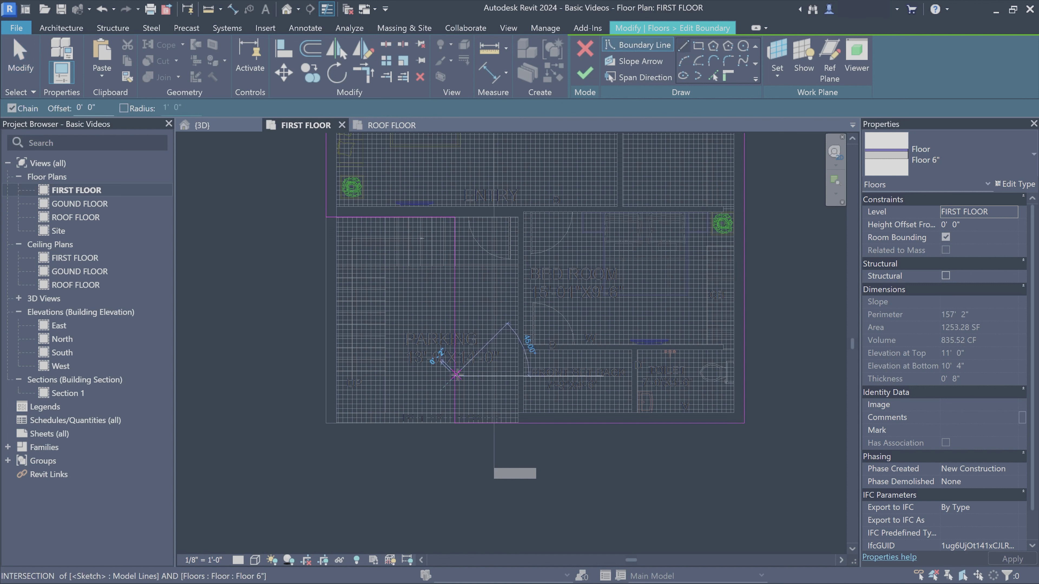
{"action": "left_click", "coordinate": [385, 423]}
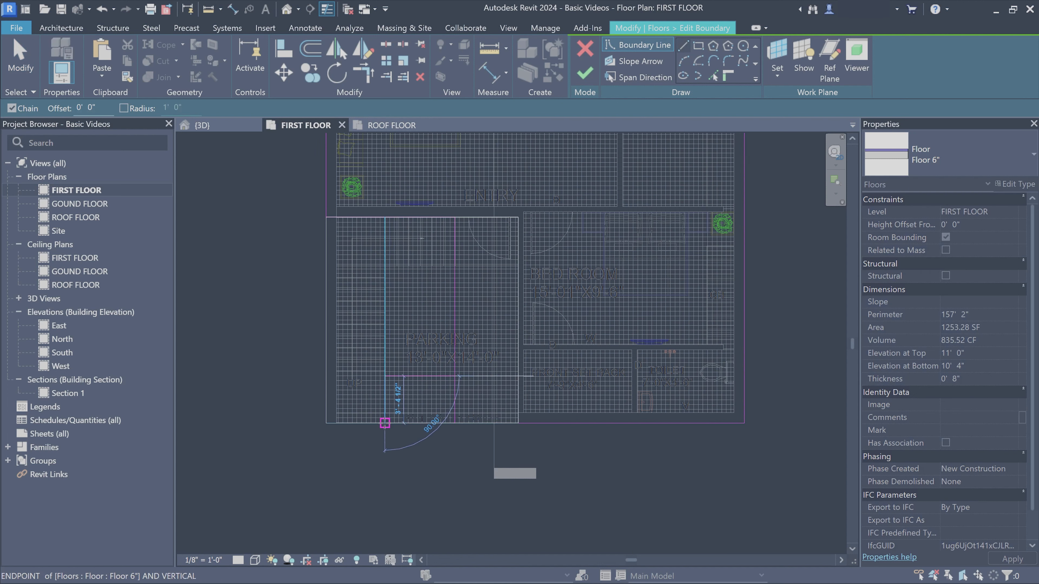
{"action": "key", "text": "Escape"}
{"action": "key", "text": "Escape"}
{"action": "key", "text": "t"}
{"action": "key", "text": "r"}
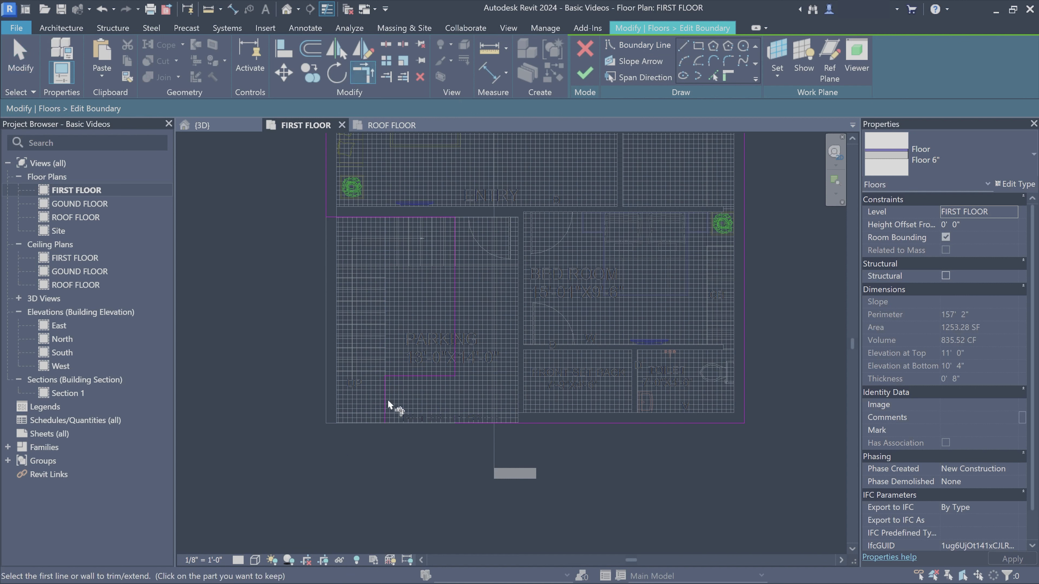
{"action": "key", "text": "Escape"}
{"action": "key", "text": "Escape"}
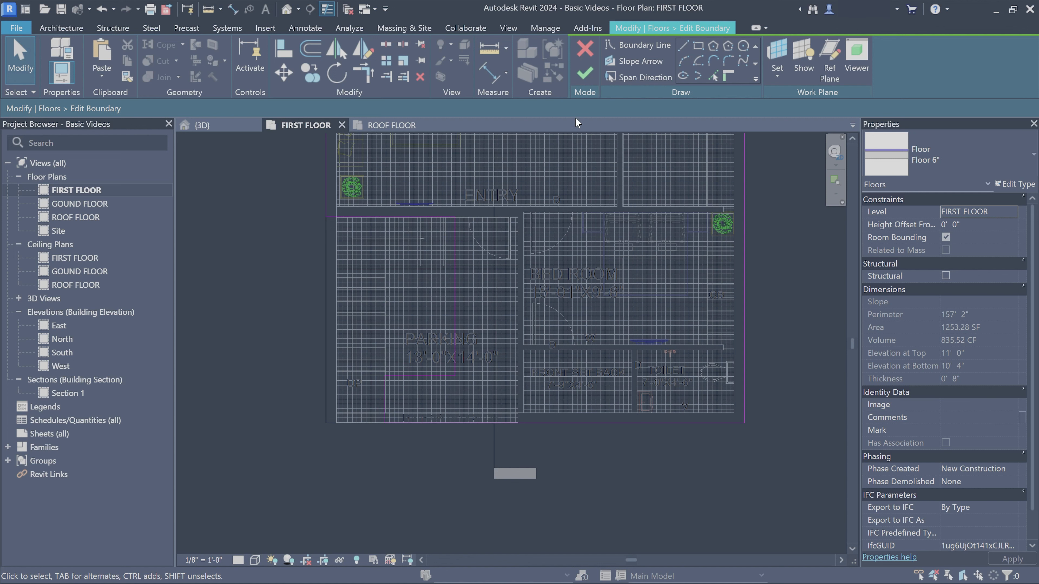
{"action": "left_click", "coordinate": [585, 73]}
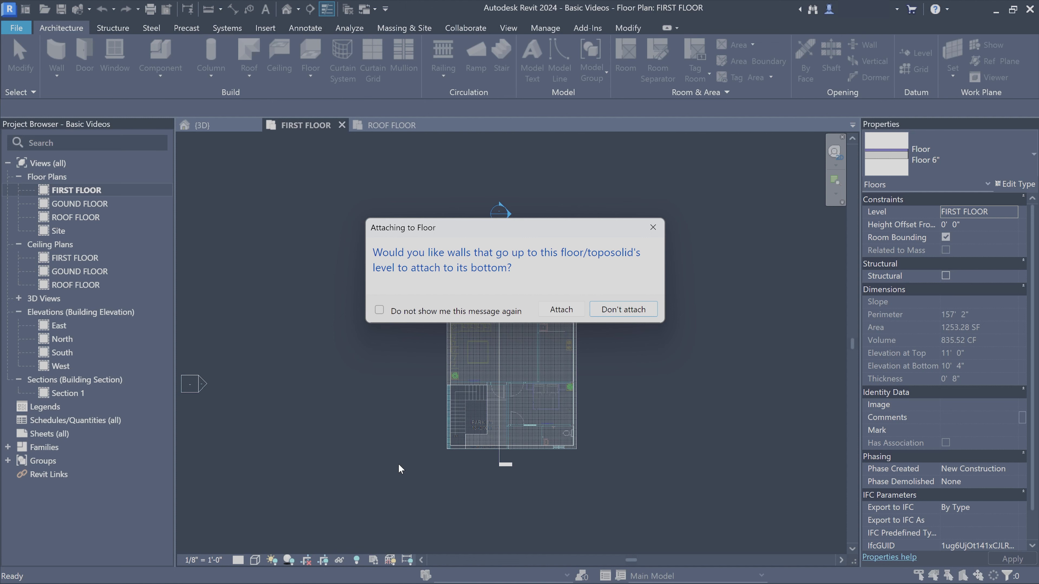
- Dismiss the Attaching to Floor question and view the slab's stair opening from above in 3D
{"action": "left_click", "coordinate": [561, 310]}
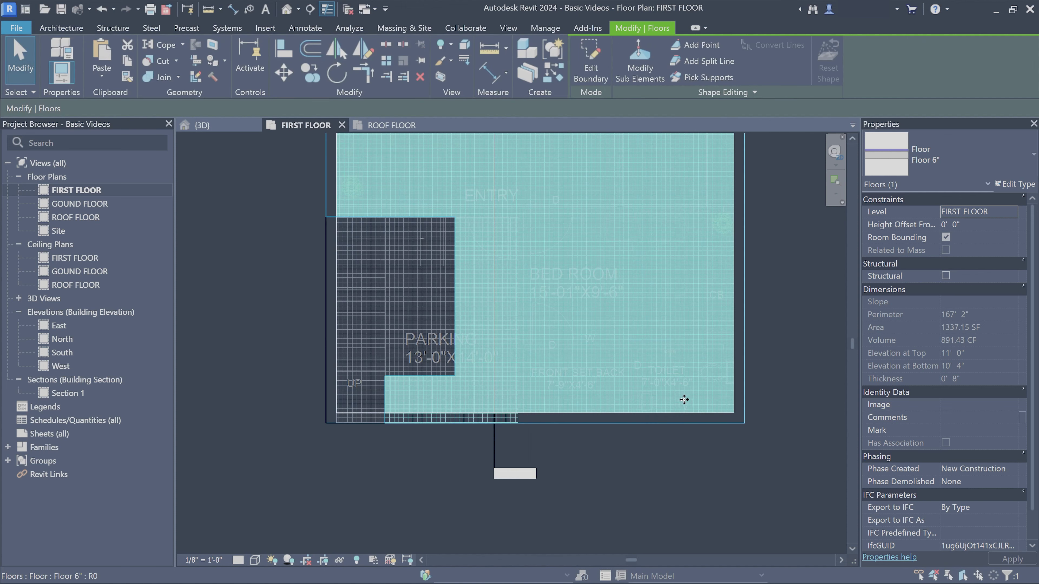
{"action": "key", "text": "Escape"}
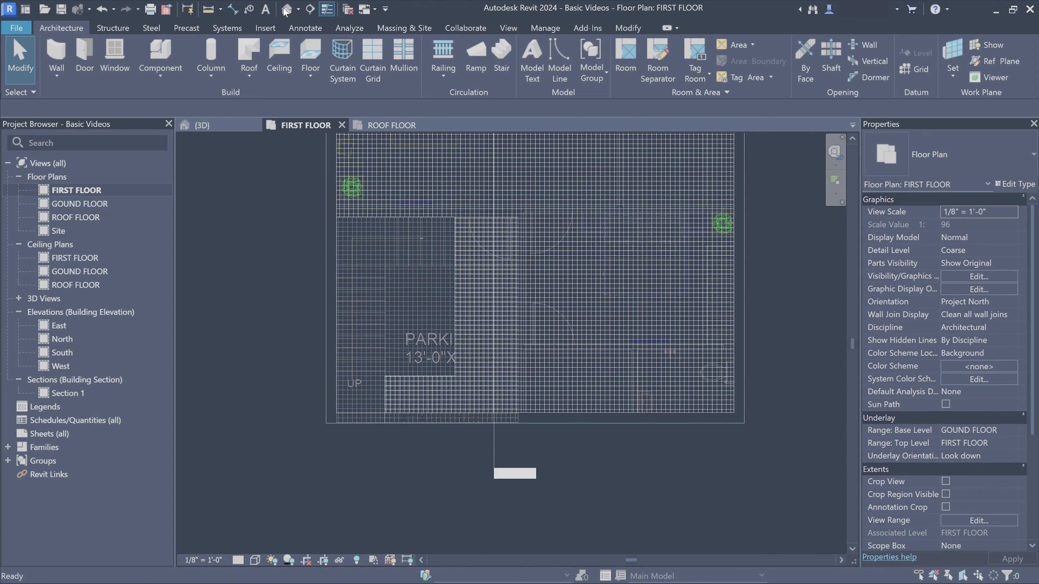
{"action": "left_click", "coordinate": [223, 124]}
{"action": "mouse_move", "coordinate": [464, 238]}
{"action": "middle_mouse_down", "text": "shift"}
{"action": "mouse_move", "coordinate": [468, 507]}
{"action": "mouse_move", "coordinate": [455, 510]}
{"action": "mouse_move", "coordinate": [326, 269]}
{"action": "mouse_move", "coordinate": [474, 184]}
{"action": "mouse_move", "coordinate": [619, 302]}
{"action": "mouse_move", "coordinate": [542, 303]}
{"action": "mouse_move", "coordinate": [637, 505]}
{"action": "mouse_move", "coordinate": [624, 466]}
{"action": "mouse_move", "coordinate": [464, 457]}
{"action": "mouse_move", "coordinate": [487, 359]}
{"action": "middle_mouse_up", "text": "shift"}
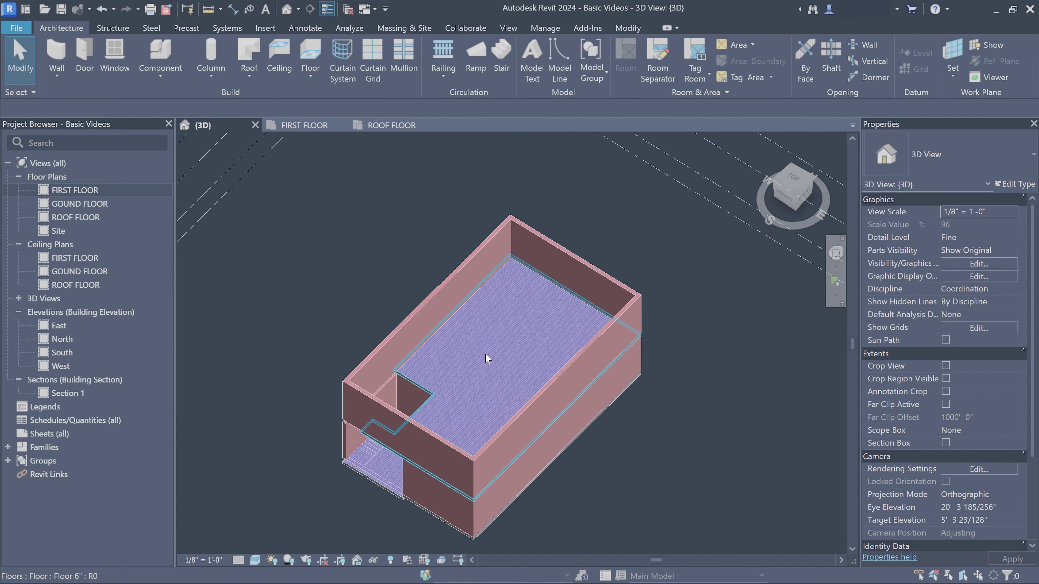
{"action": "left_click", "coordinate": [484, 396]}
{"action": "key", "text": "Escape"}
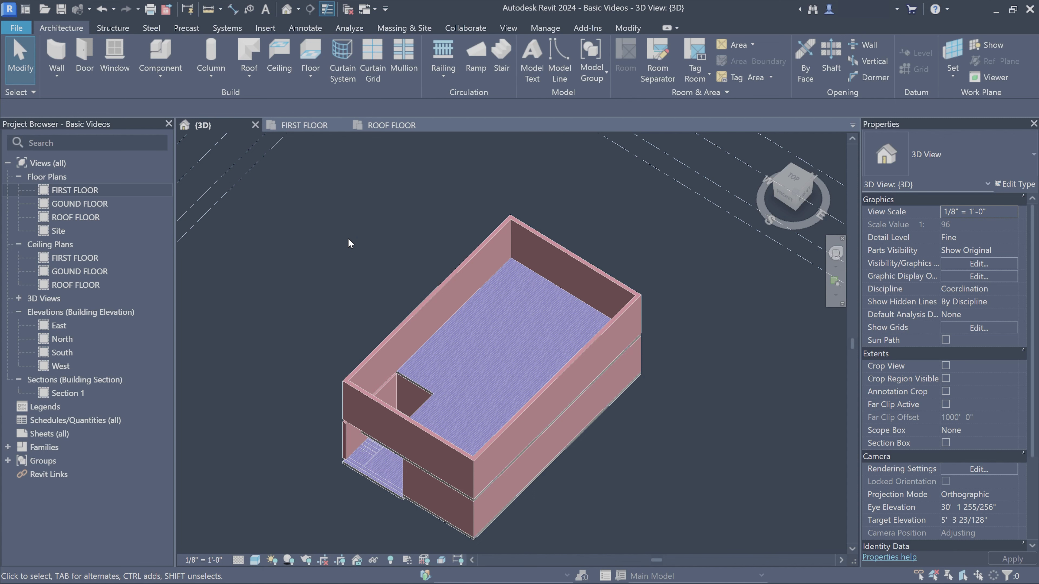
- Start a Roof by Footprint on the ROOF FLOOR plan
{"action": "left_click", "coordinate": [292, 126]}
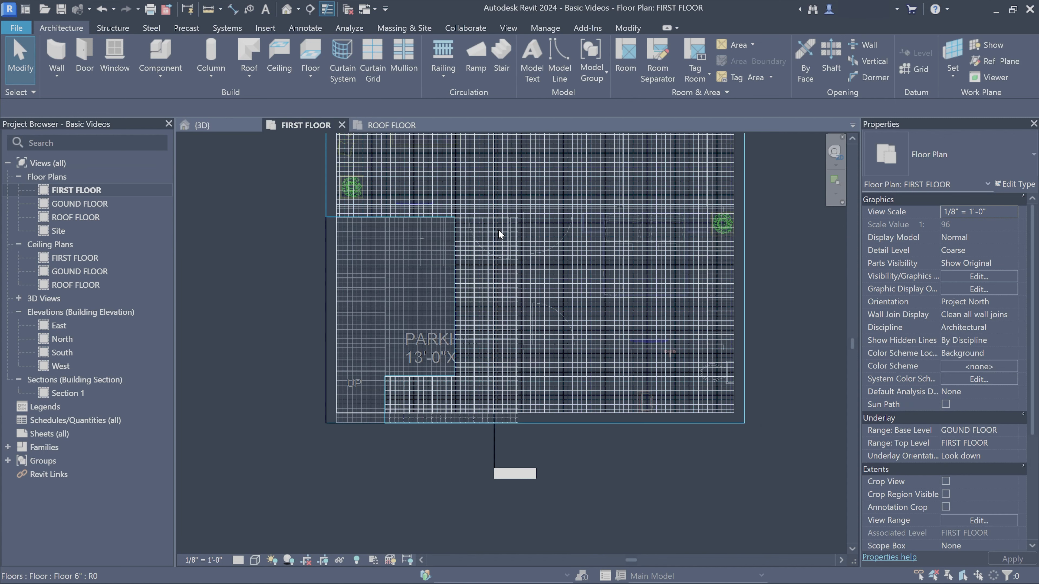
{"action": "left_click", "coordinate": [391, 125]}
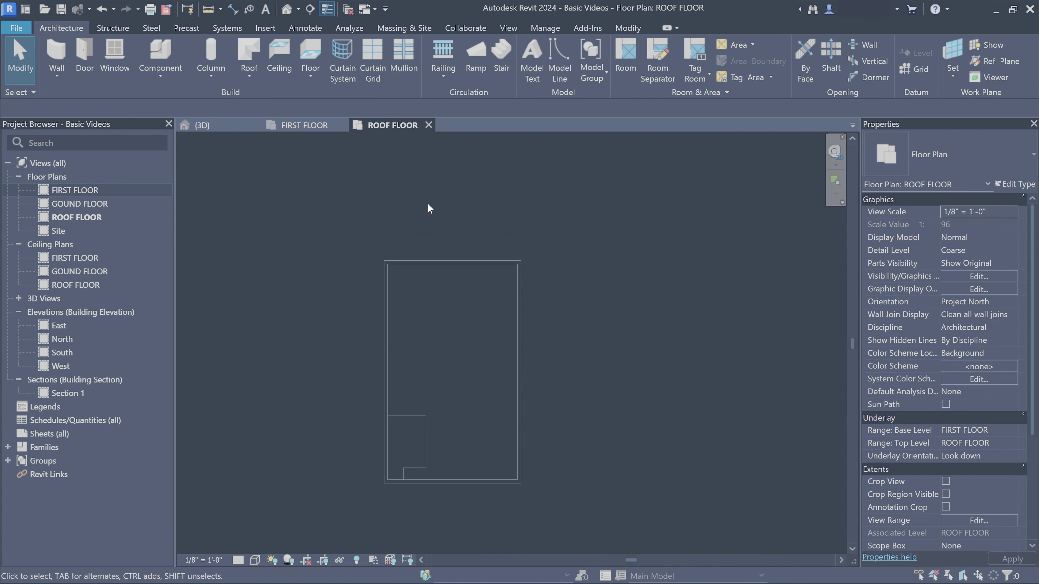
{"action": "left_click", "coordinate": [249, 73]}
{"action": "left_click", "coordinate": [276, 103]}
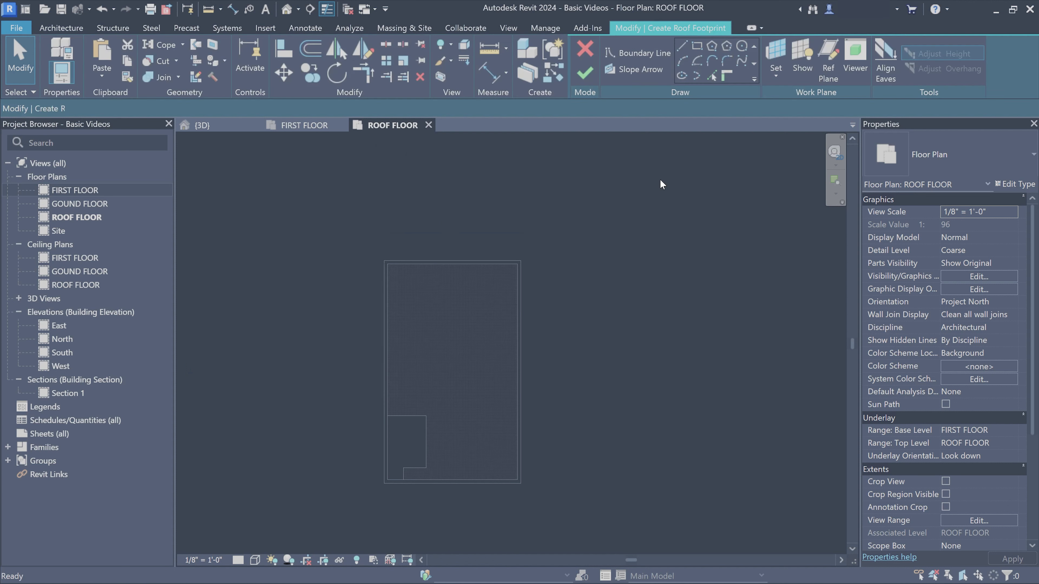
- Keep the ROOF 6" roof type after reviewing its type properties and layer assembly
{"action": "left_click", "coordinate": [945, 154]}
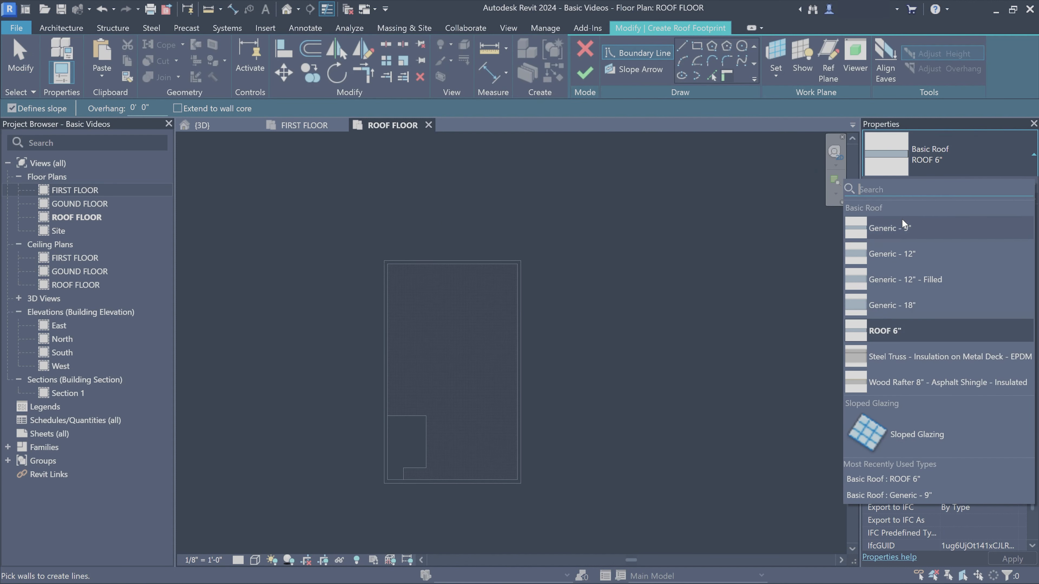
{"action": "left_click", "coordinate": [912, 156]}
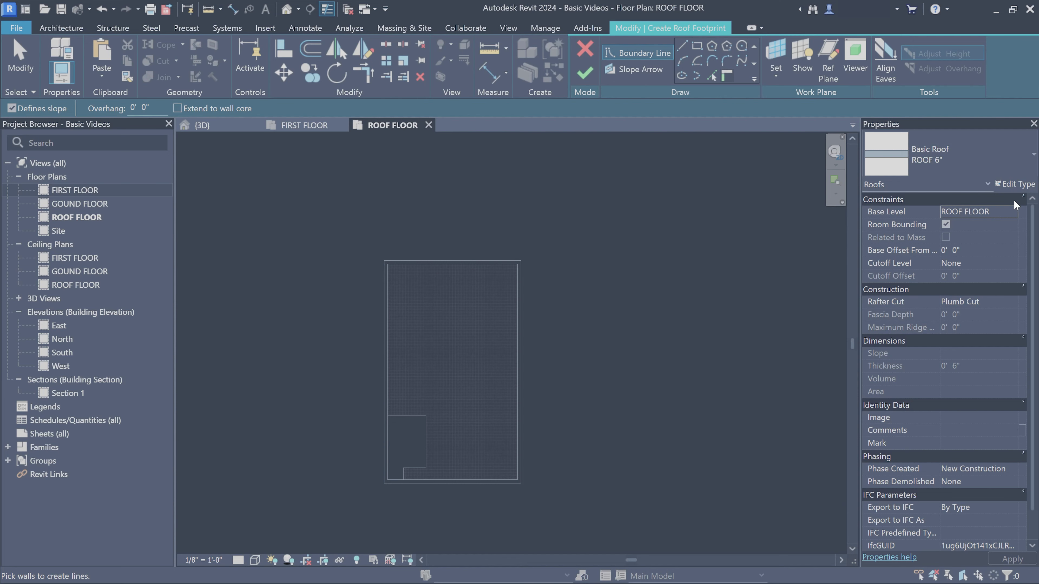
{"action": "left_click", "coordinate": [1010, 186]}
{"action": "left_click", "coordinate": [722, 322]}
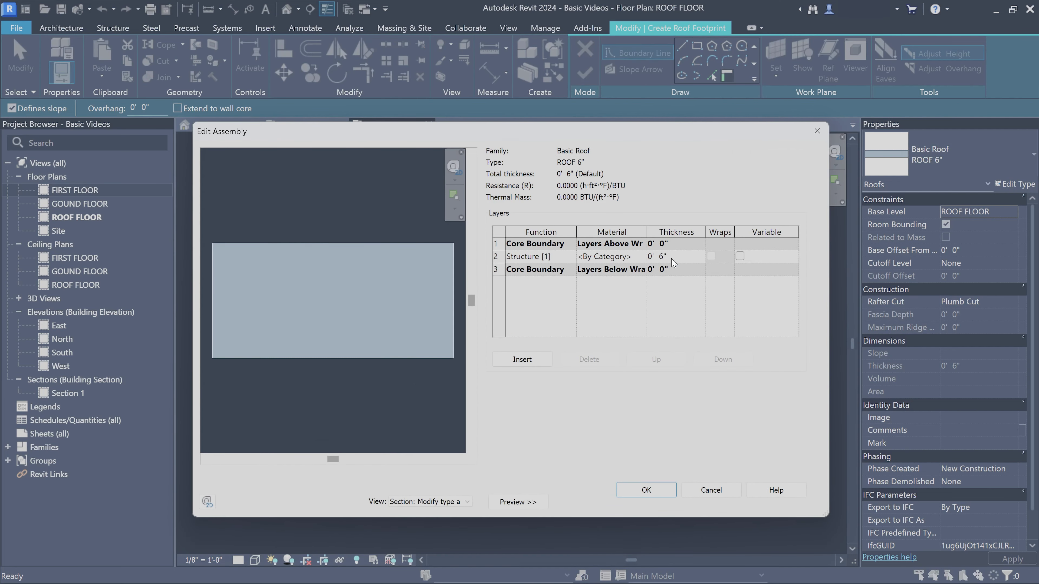
{"action": "left_click", "coordinate": [817, 131]}
{"action": "left_click", "coordinate": [817, 130]}
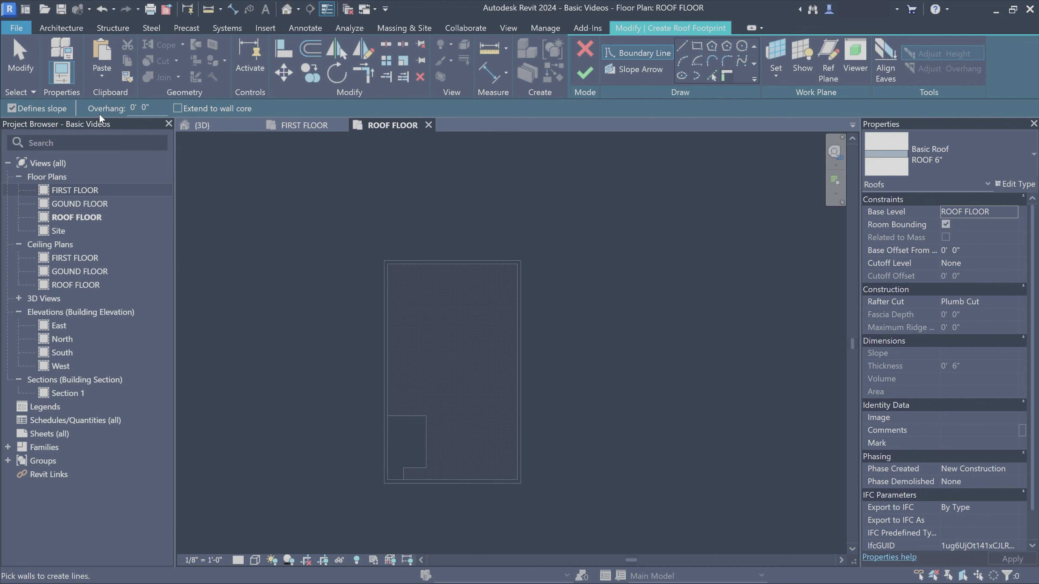
- Sketch a rectangular roof footprint around the house
{"action": "left_click", "coordinate": [700, 47]}
{"action": "left_click", "coordinate": [384, 261]}
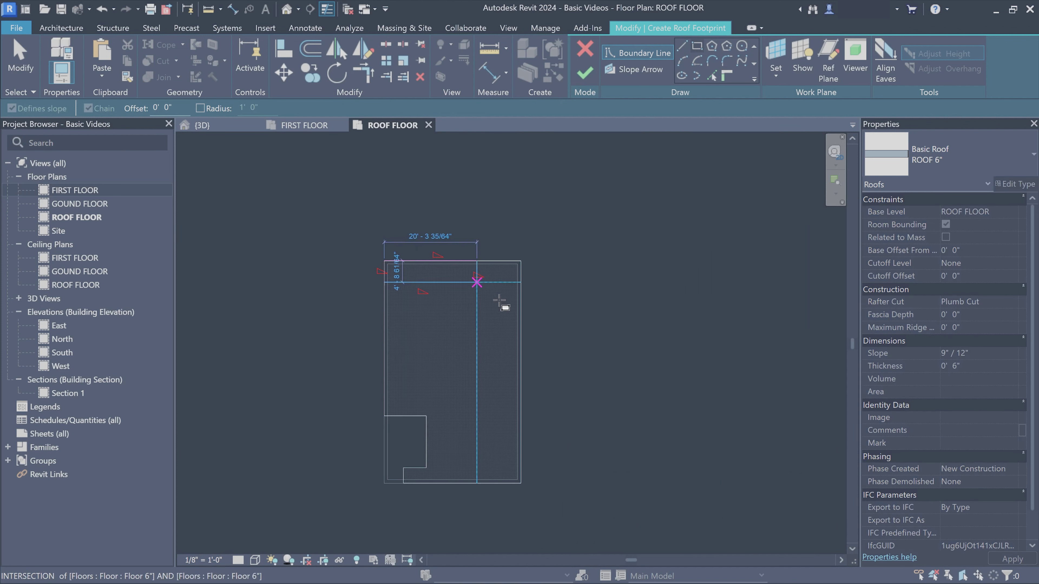
{"action": "left_click", "coordinate": [520, 485]}
{"action": "scroll", "coordinate": [388, 229], "scroll_direction": "up", "scroll_amount": 3}
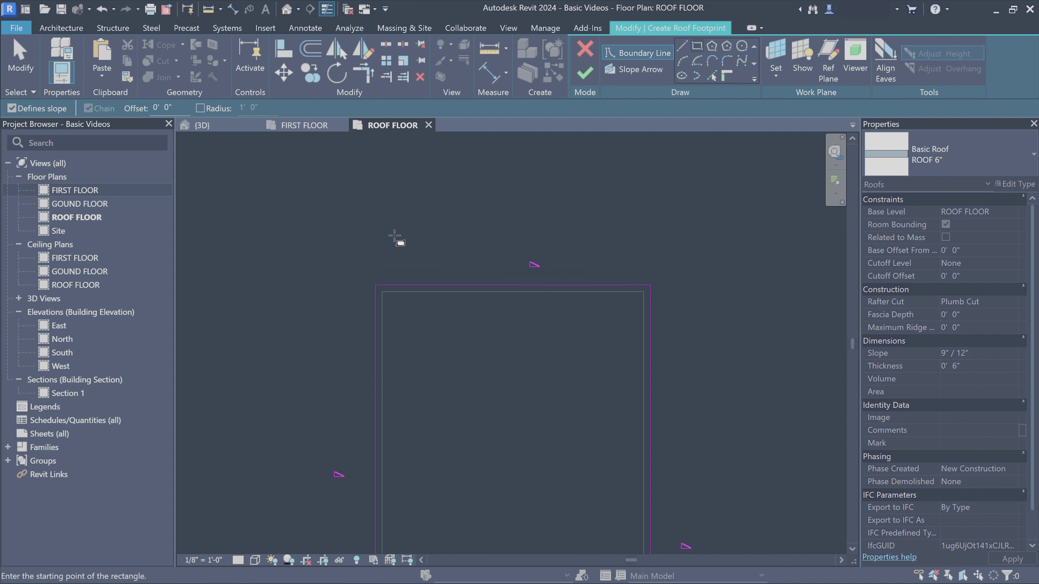
{"action": "key", "text": "Escape"}
{"action": "scroll", "coordinate": [375, 208], "scroll_direction": "down", "scroll_amount": 3}
{"action": "left_click", "coordinate": [458, 214]}
{"action": "scroll", "coordinate": [433, 202], "scroll_direction": "up", "scroll_amount": 2}
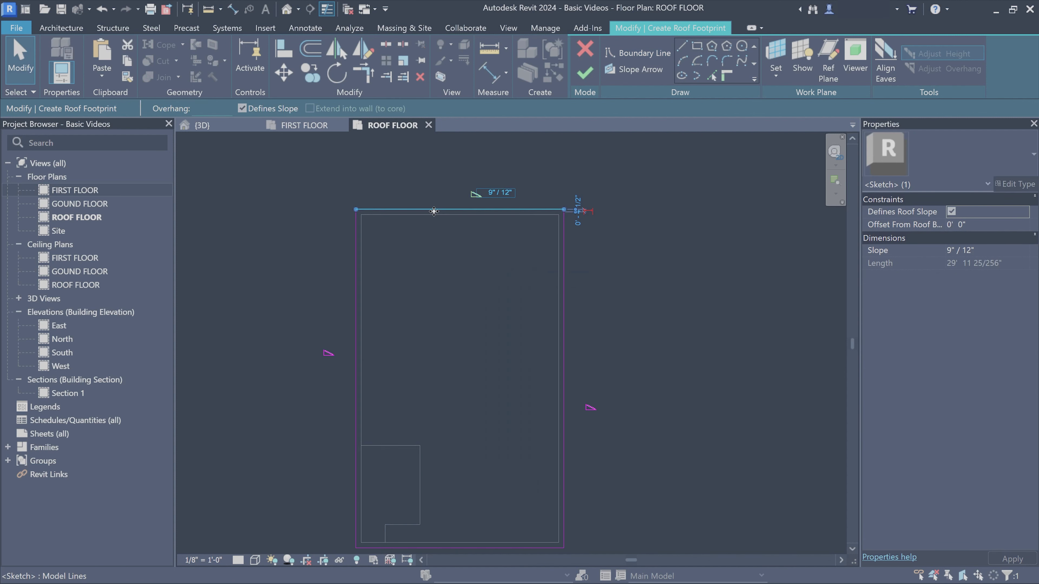
{"action": "left_click", "coordinate": [450, 379]}
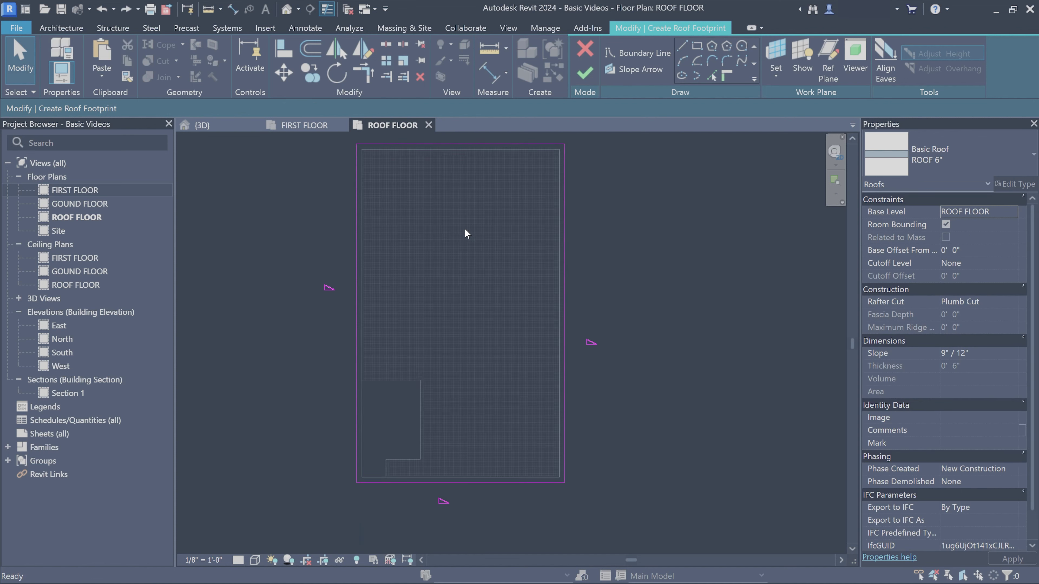
- Drag the bottom roof boundary line further down past the bottom wall
{"action": "middle_click_drag", "start_coordinate": [440, 563], "coordinate": [522, 364]}
{"action": "left_click", "coordinate": [521, 362]}
{"action": "left_click_drag", "start_coordinate": [507, 361], "coordinate": [508, 401]}
{"action": "left_click", "coordinate": [417, 290]}
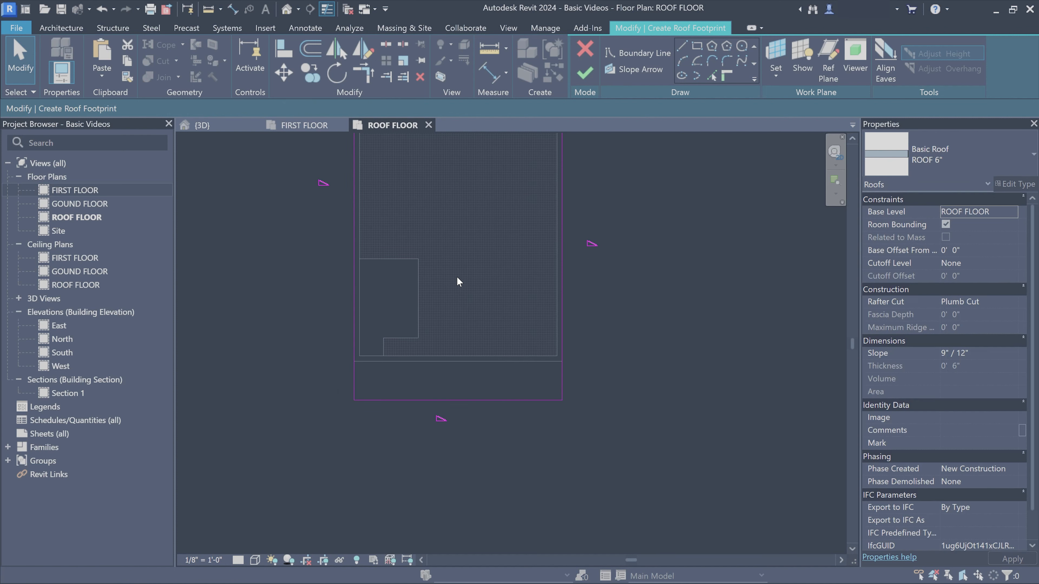
{"action": "scroll", "coordinate": [524, 396], "scroll_direction": "down", "scroll_amount": 1}
- Turn off Defines Slope on all four roof boundary lines to make the roof flat
{"action": "left_click_drag", "start_coordinate": [354, 195], "coordinate": [638, 538]}
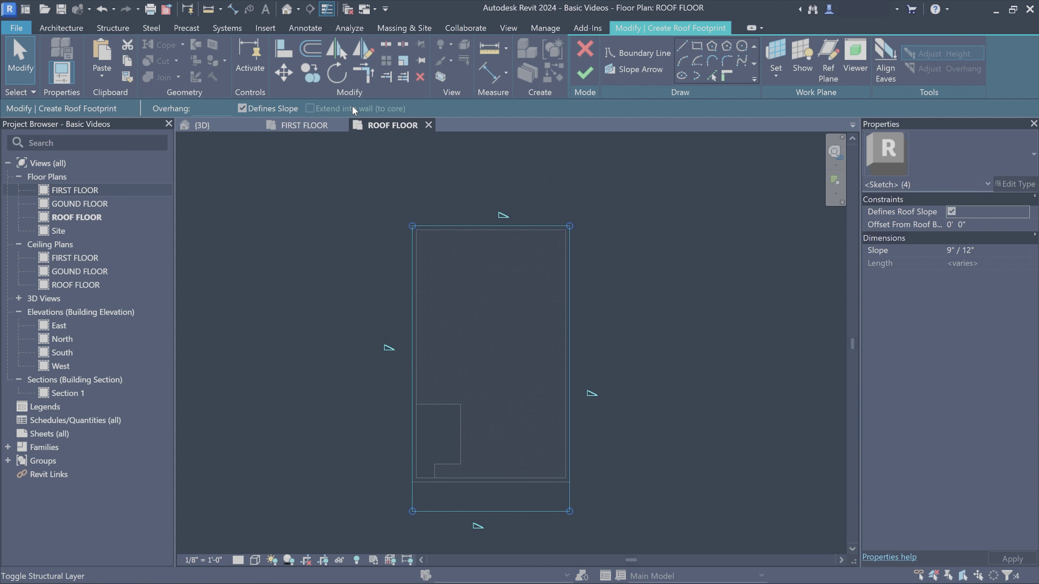
{"action": "left_click", "coordinate": [241, 108]}
{"action": "left_click", "coordinate": [723, 336]}
{"action": "scroll", "coordinate": [423, 363], "scroll_direction": "up", "scroll_amount": 2}
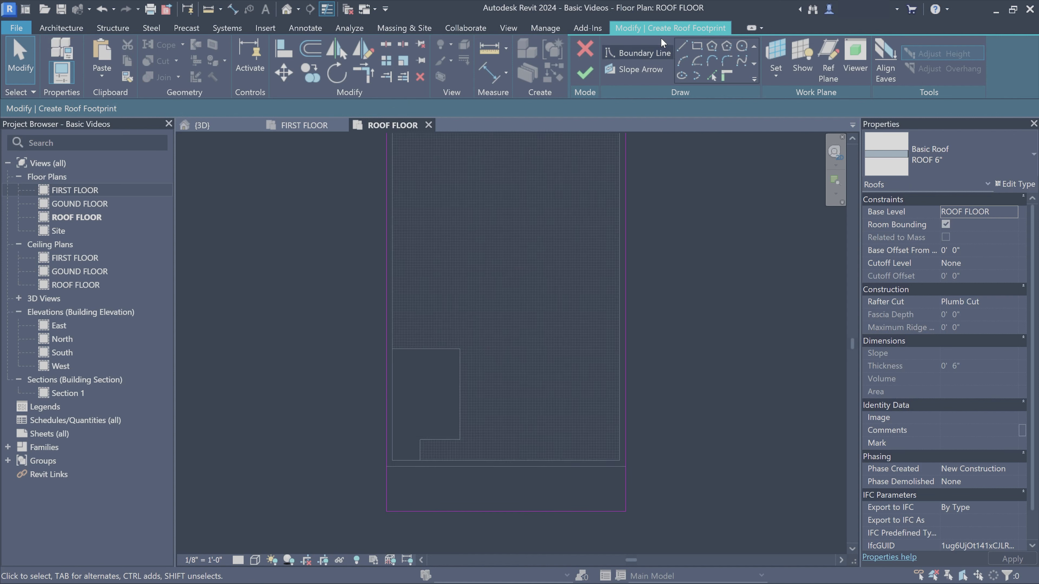
- Draw a six-edge opening loop in the roof's lower-left corner
{"action": "left_click", "coordinate": [696, 51]}
{"action": "scroll", "coordinate": [457, 429], "scroll_direction": "up", "scroll_amount": 2}
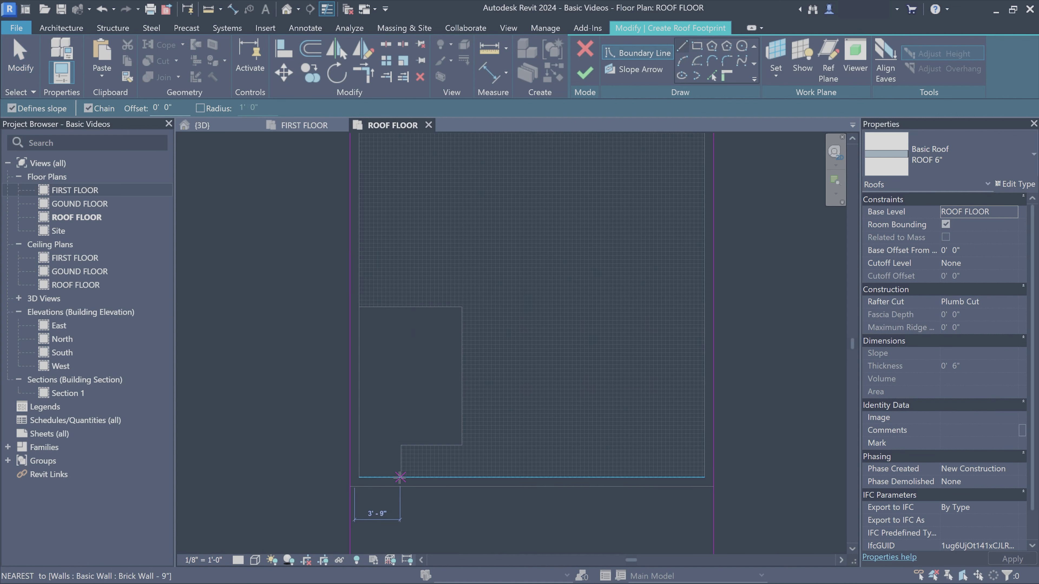
{"action": "left_click", "coordinate": [359, 477]}
{"action": "left_click", "coordinate": [358, 307]}
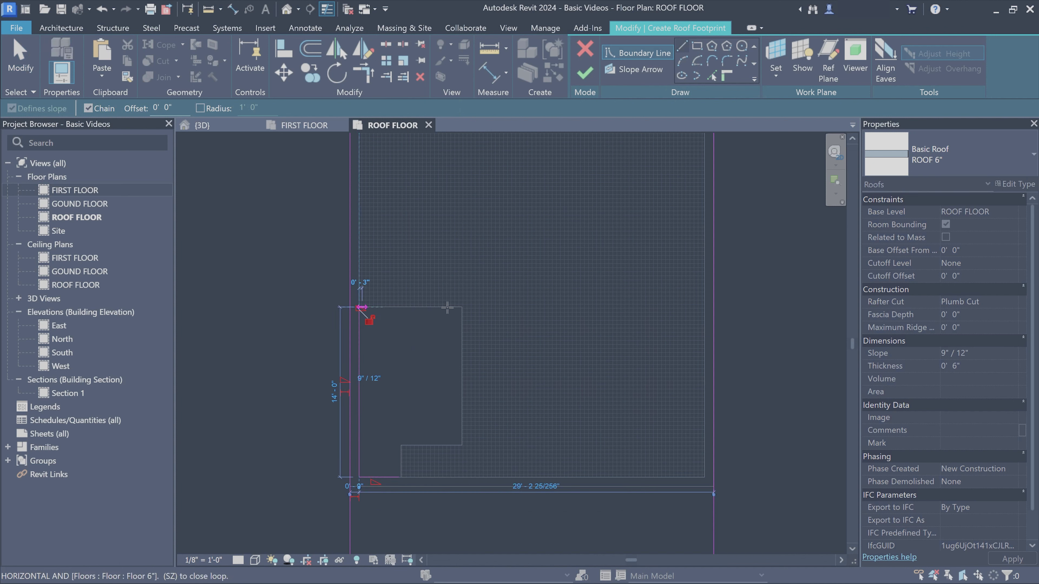
{"action": "left_click", "coordinate": [462, 307]}
{"action": "left_click", "coordinate": [463, 445]}
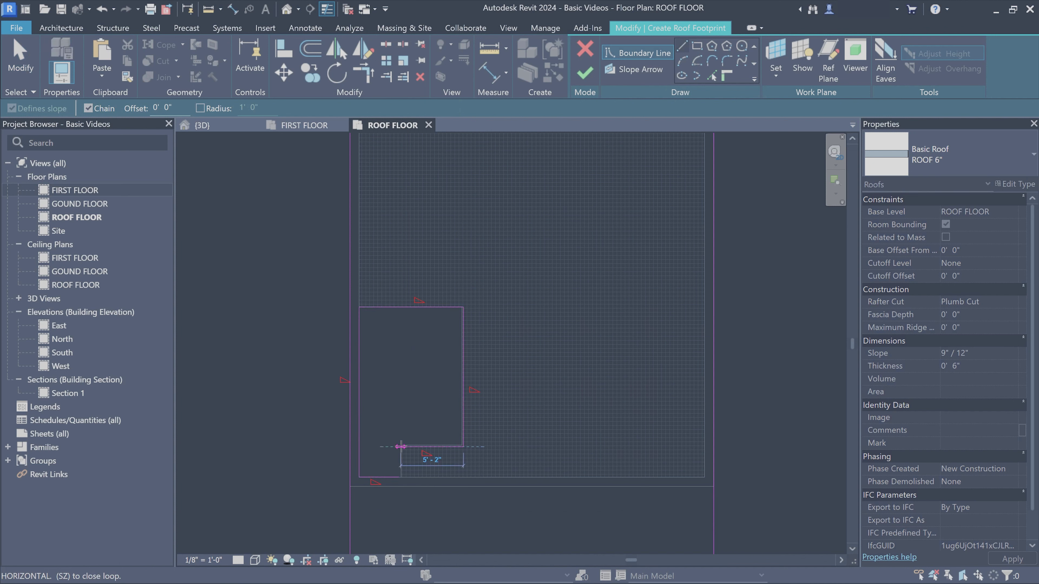
{"action": "left_click", "coordinate": [401, 445]}
{"action": "left_click", "coordinate": [400, 477]}
{"action": "key", "text": "Escape"}
{"action": "key", "text": "Escape"}
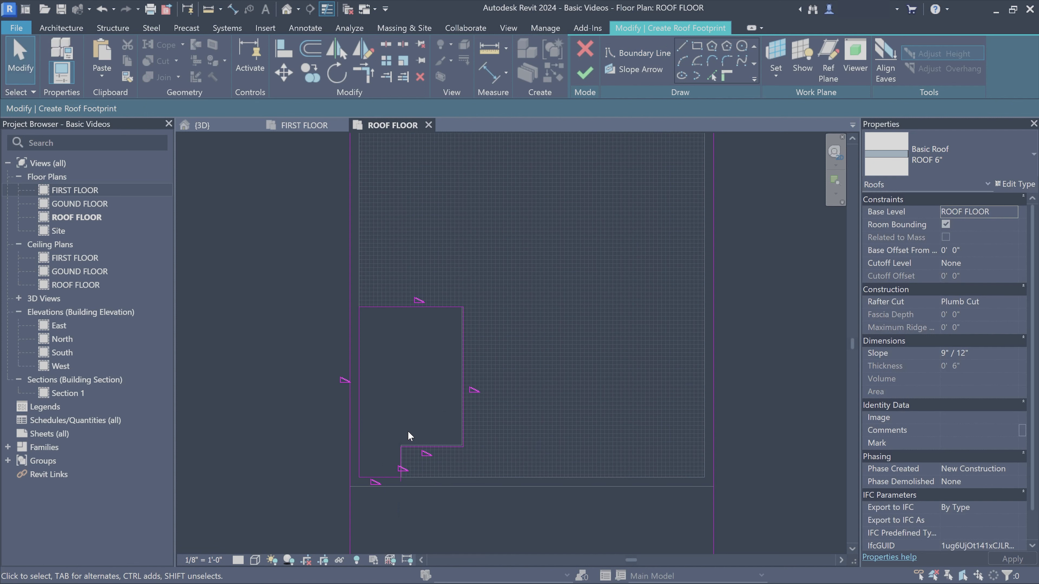
- Check the opening's boundary lines and recentre the roof sketch in view
{"action": "key", "text": "t"}
{"action": "key", "text": "r"}
{"action": "key", "text": "Escape"}
{"action": "key", "text": "Escape"}
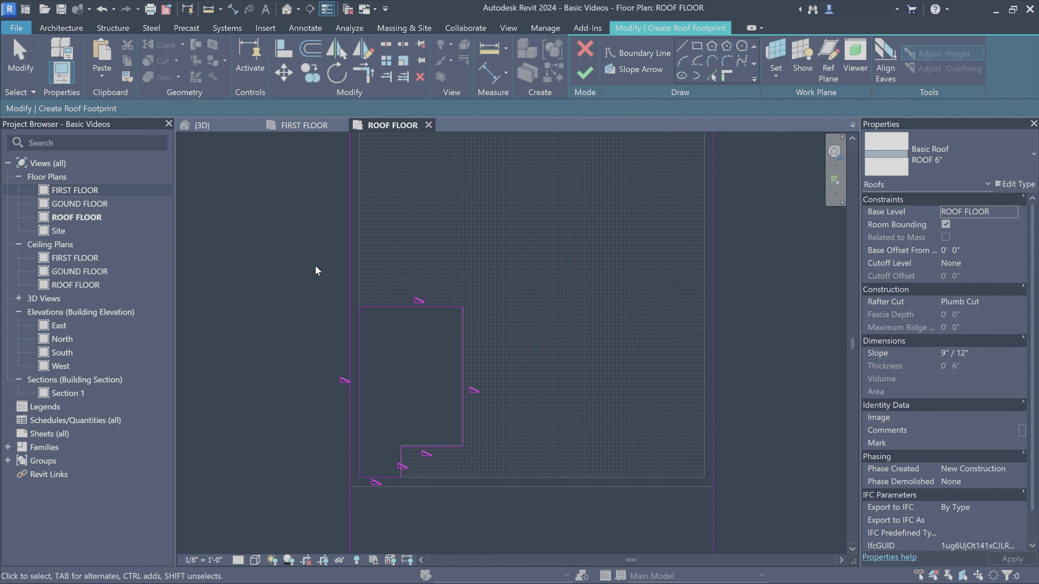
{"action": "left_click_drag", "start_coordinate": [315, 268], "coordinate": [490, 517]}
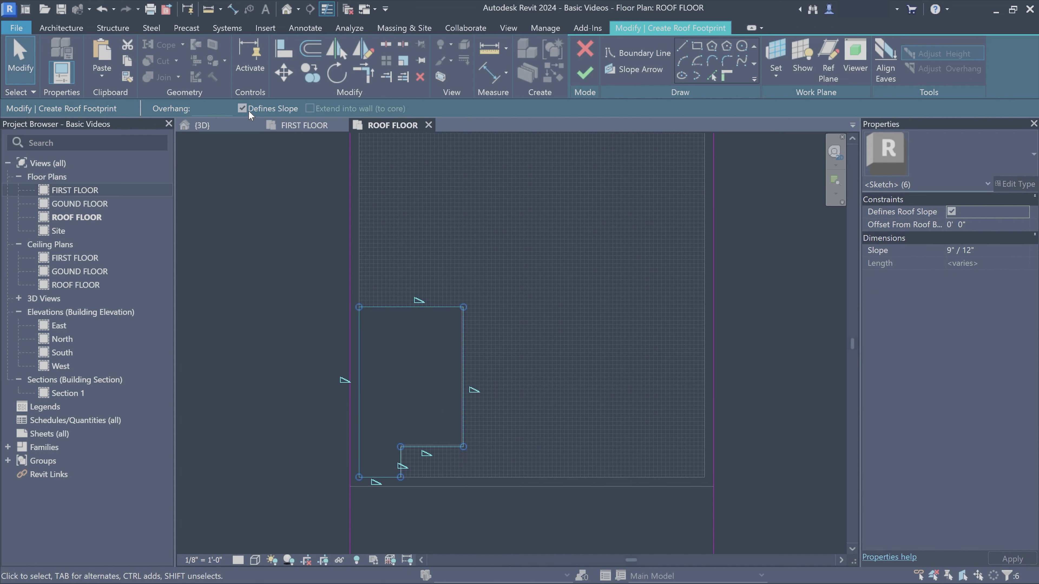
{"action": "key", "text": "Escape"}
{"action": "scroll", "coordinate": [564, 369], "scroll_direction": "down", "scroll_amount": 3}
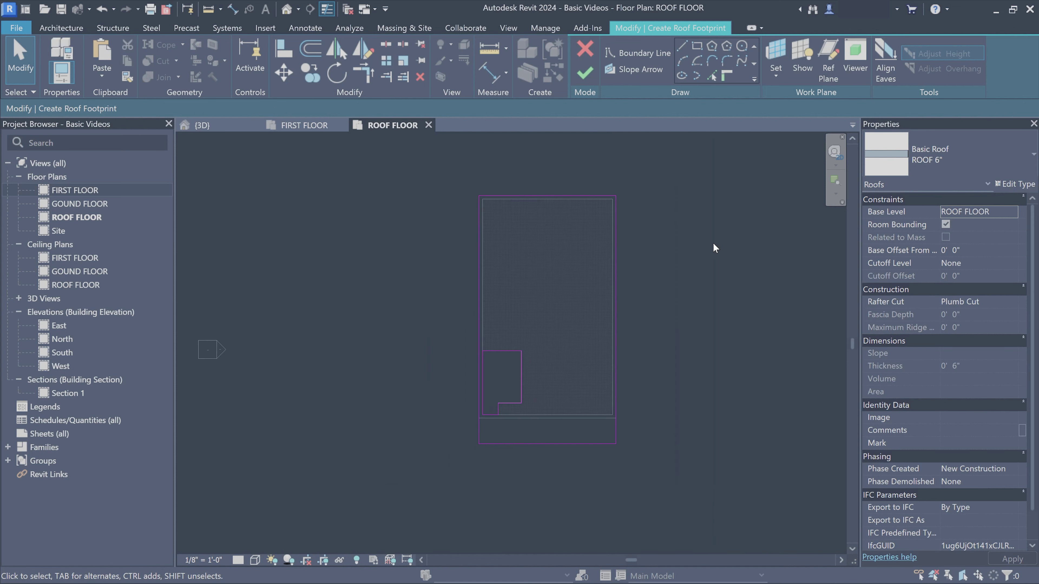
{"action": "middle_click_drag", "start_coordinate": [732, 274], "coordinate": [658, 295]}
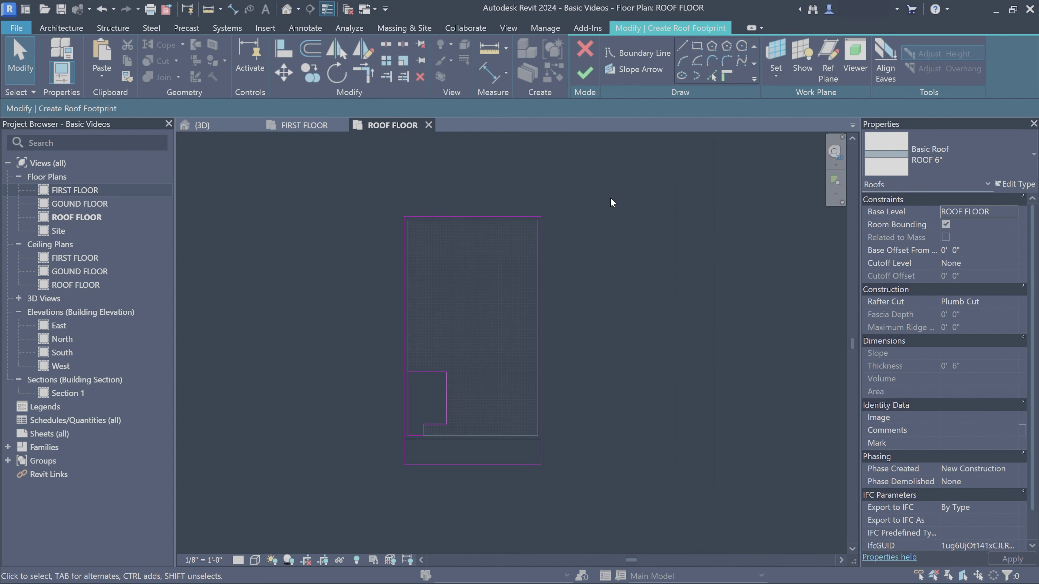
- Finish the flat ROOF 6" roof and orbit and zoom around it in 3D
{"action": "left_click", "coordinate": [582, 72]}
{"action": "left_click", "coordinate": [200, 124]}
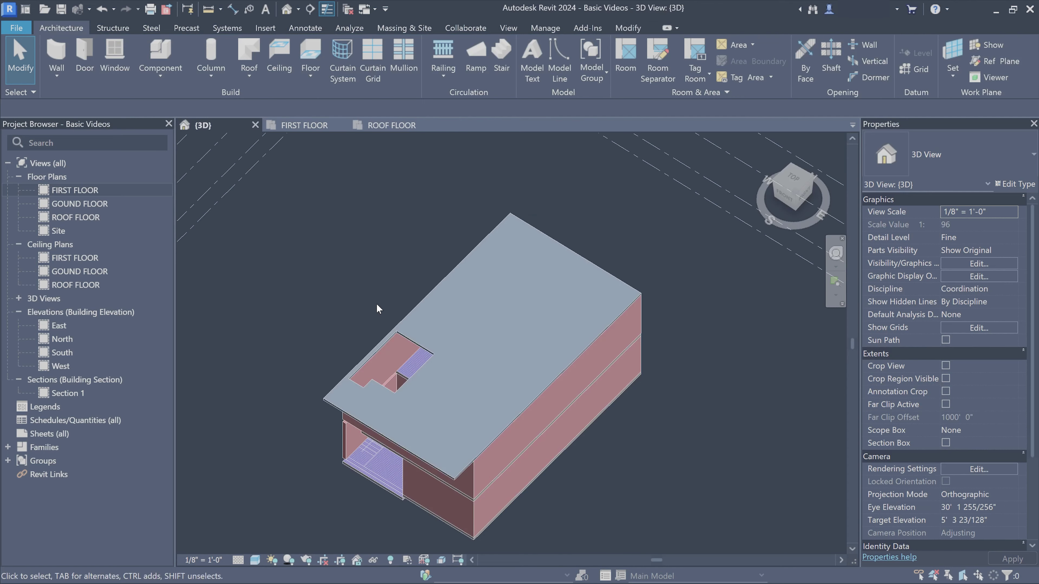
{"action": "mouse_move", "coordinate": [378, 304]}
{"action": "middle_mouse_down", "text": "shift"}
{"action": "mouse_move", "coordinate": [478, 325]}
{"action": "mouse_move", "coordinate": [513, 209]}
{"action": "mouse_move", "coordinate": [547, 445]}
{"action": "mouse_move", "coordinate": [417, 430]}
{"action": "mouse_move", "coordinate": [419, 380]}
{"action": "middle_mouse_up", "text": "shift"}
{"action": "mouse_move", "coordinate": [471, 343]}
{"action": "middle_mouse_down", "text": "shift"}
{"action": "mouse_move", "coordinate": [461, 410]}
{"action": "mouse_move", "coordinate": [441, 348]}
{"action": "mouse_move", "coordinate": [464, 376]}
{"action": "mouse_move", "coordinate": [476, 447]}
{"action": "middle_mouse_up", "text": "shift"}
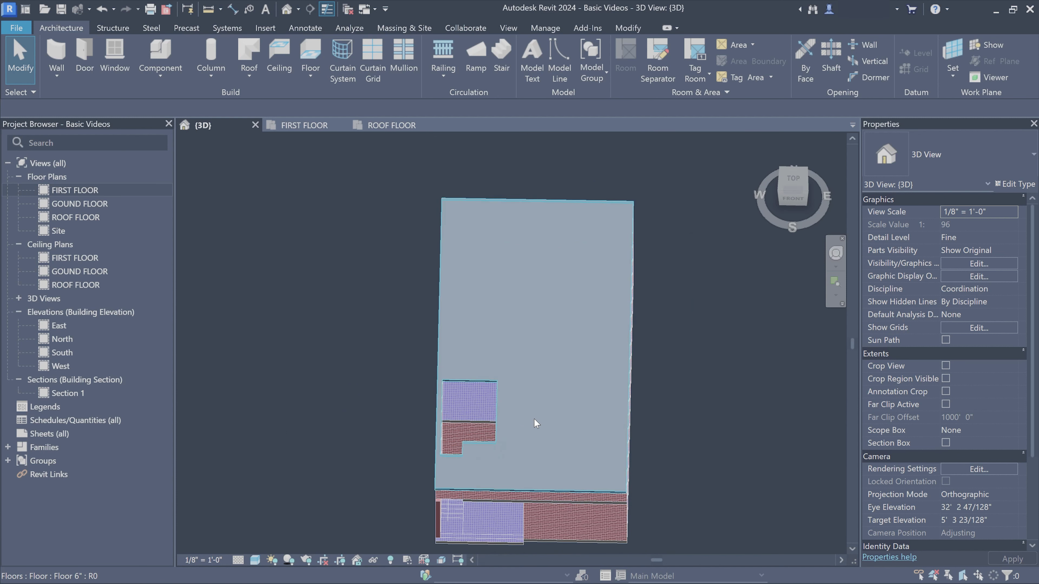
{"action": "mouse_move", "coordinate": [536, 424]}
{"action": "middle_mouse_down", "text": "shift"}
{"action": "mouse_move", "coordinate": [533, 343]}
{"action": "mouse_move", "coordinate": [579, 232]}
{"action": "mouse_move", "coordinate": [513, 251]}
{"action": "mouse_move", "coordinate": [732, 411]}
{"action": "mouse_move", "coordinate": [689, 434]}
{"action": "mouse_move", "coordinate": [764, 469]}
{"action": "middle_mouse_up", "text": "shift"}
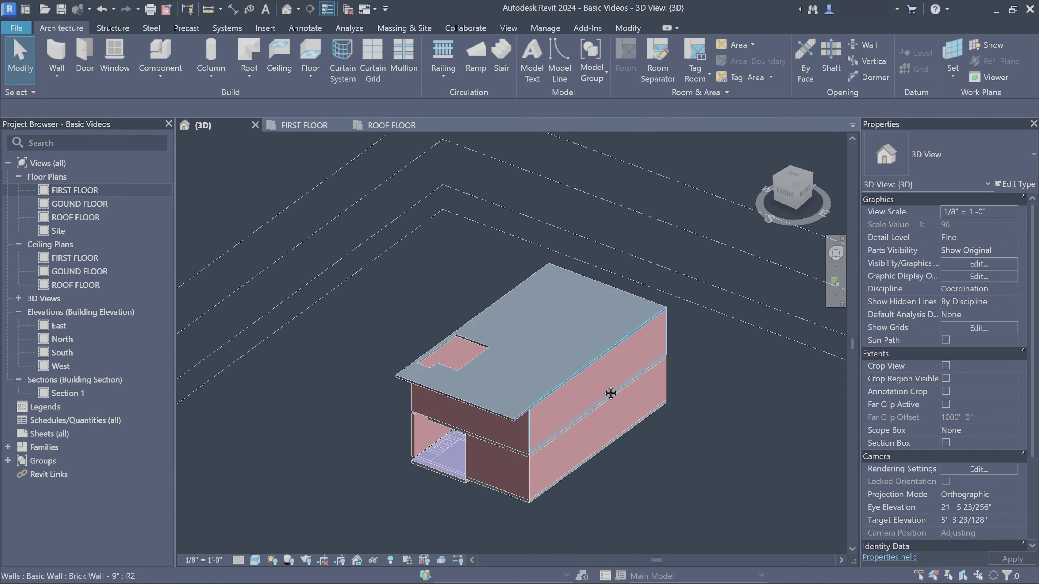
{"action": "middle_click_drag", "start_coordinate": [610, 392], "coordinate": [602, 385]}
{"action": "scroll", "coordinate": [503, 437], "scroll_direction": "up", "scroll_amount": 3}
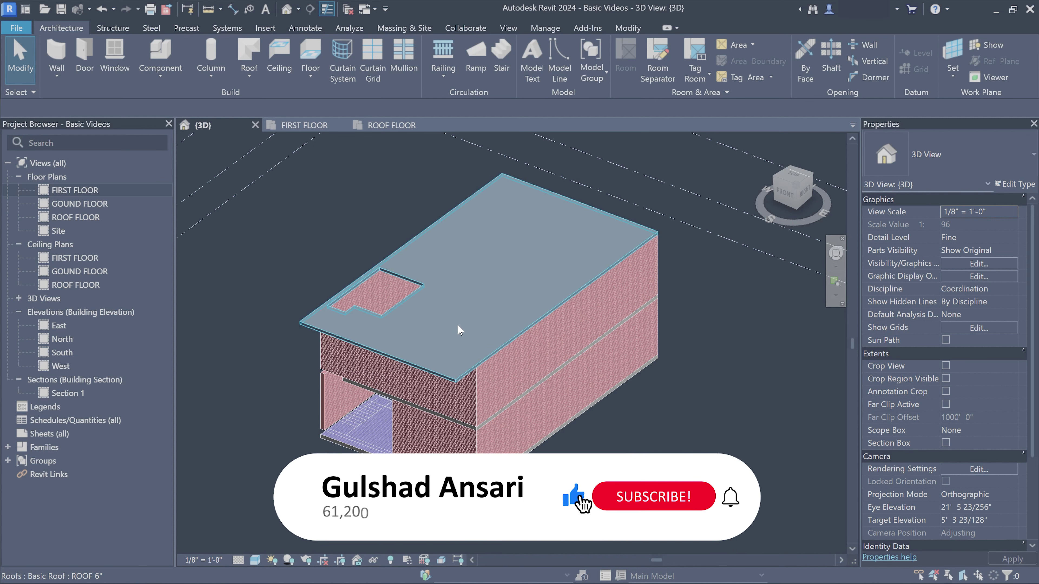
{"action": "middle_click_drag", "start_coordinate": [458, 330], "coordinate": [501, 341], "text": "shift"}
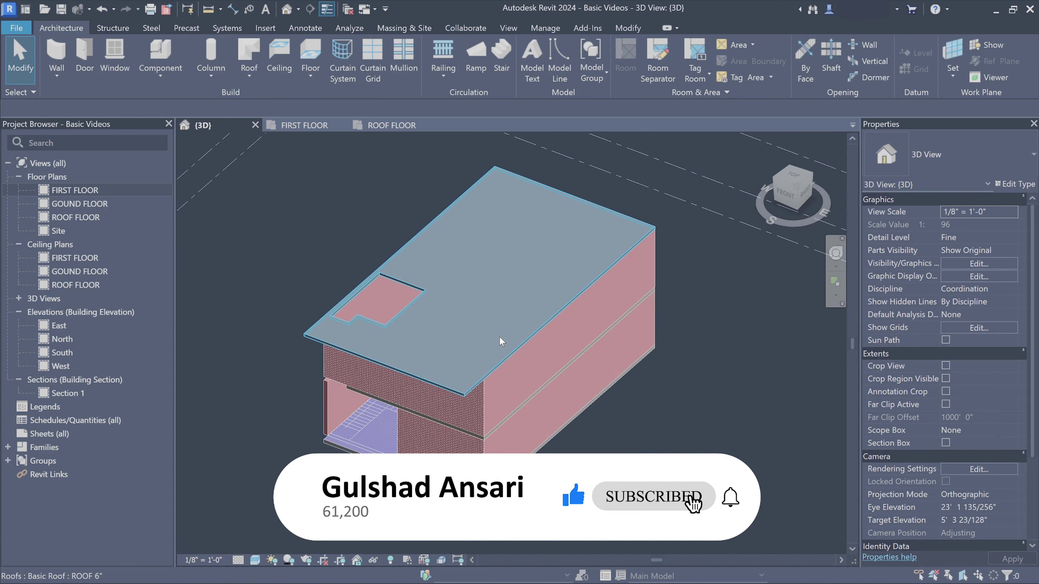